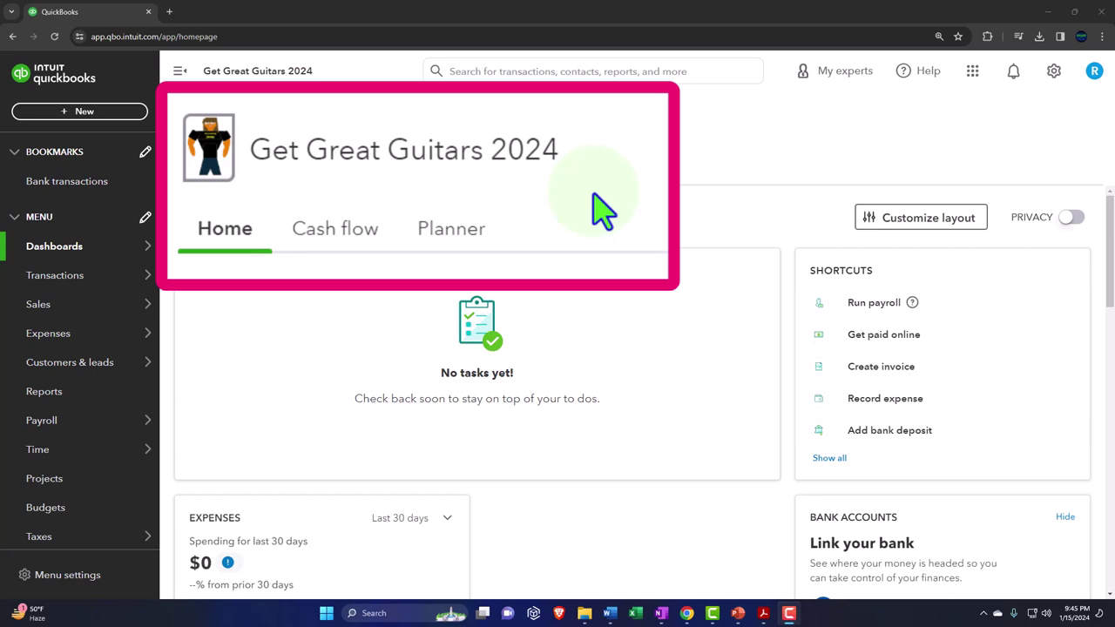
click(129, 114)
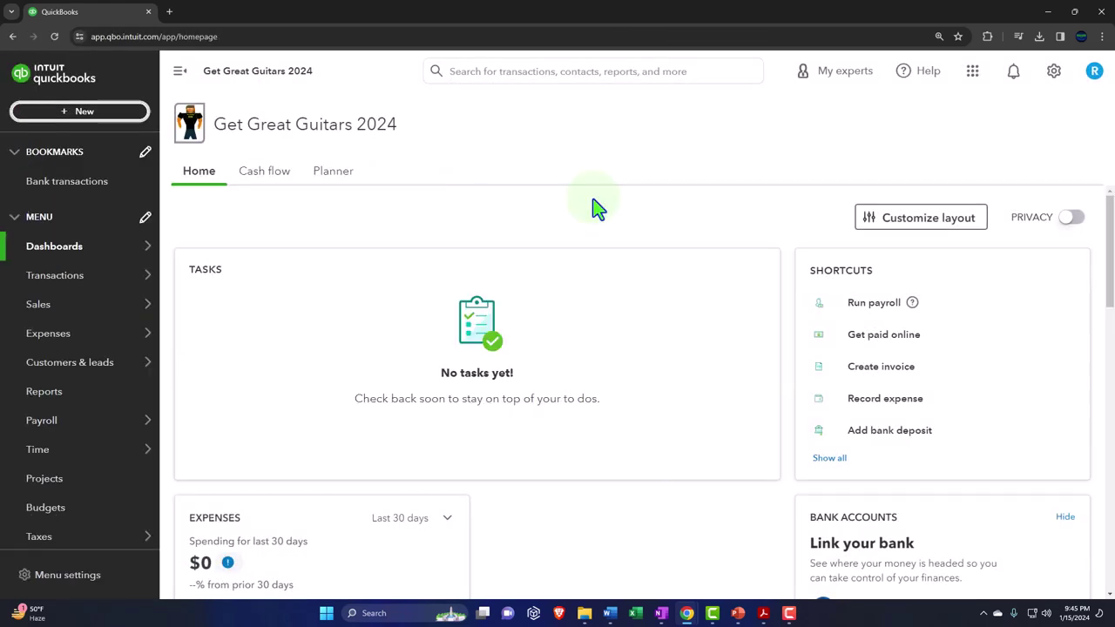
mouse_move(100, 305)
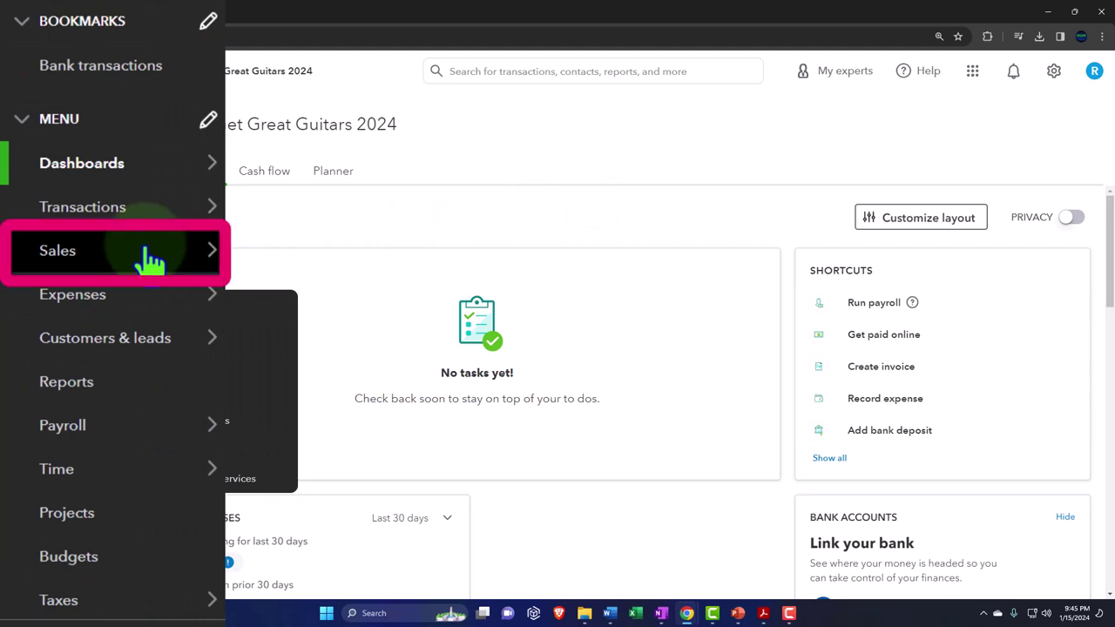
mouse_move(141, 428)
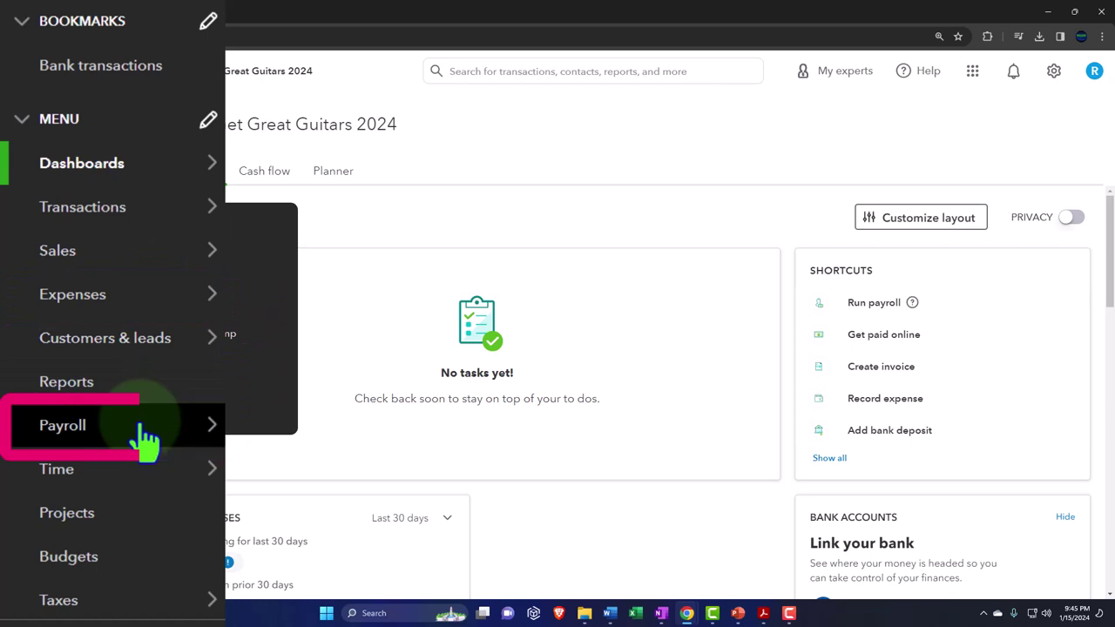
mouse_move(144, 309)
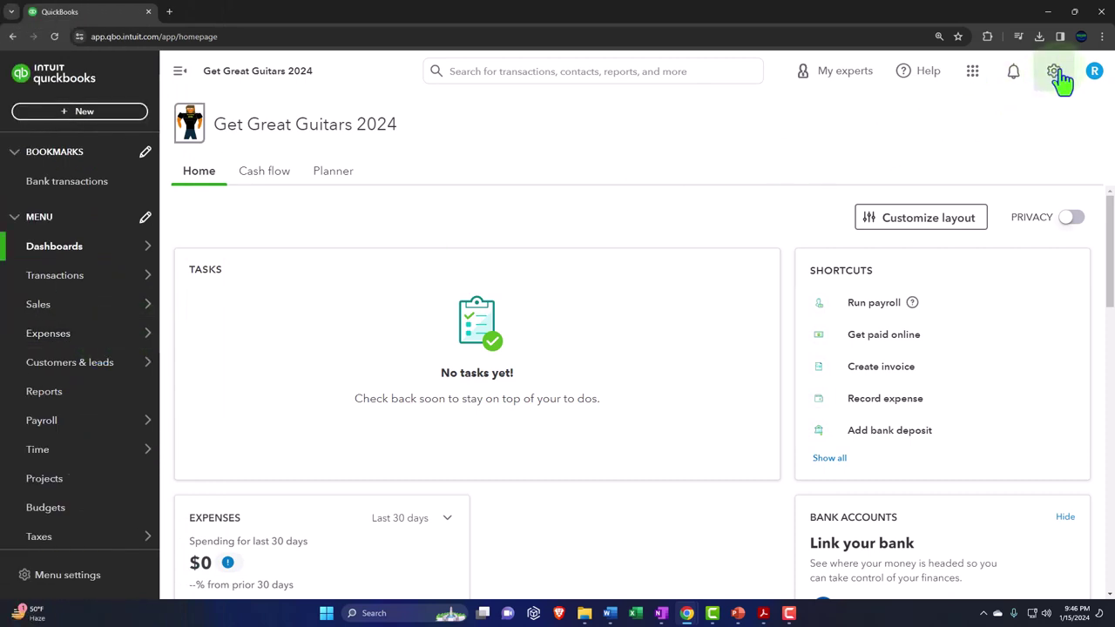
Look over the company settings options and open the chart of accounts
click(1053, 72)
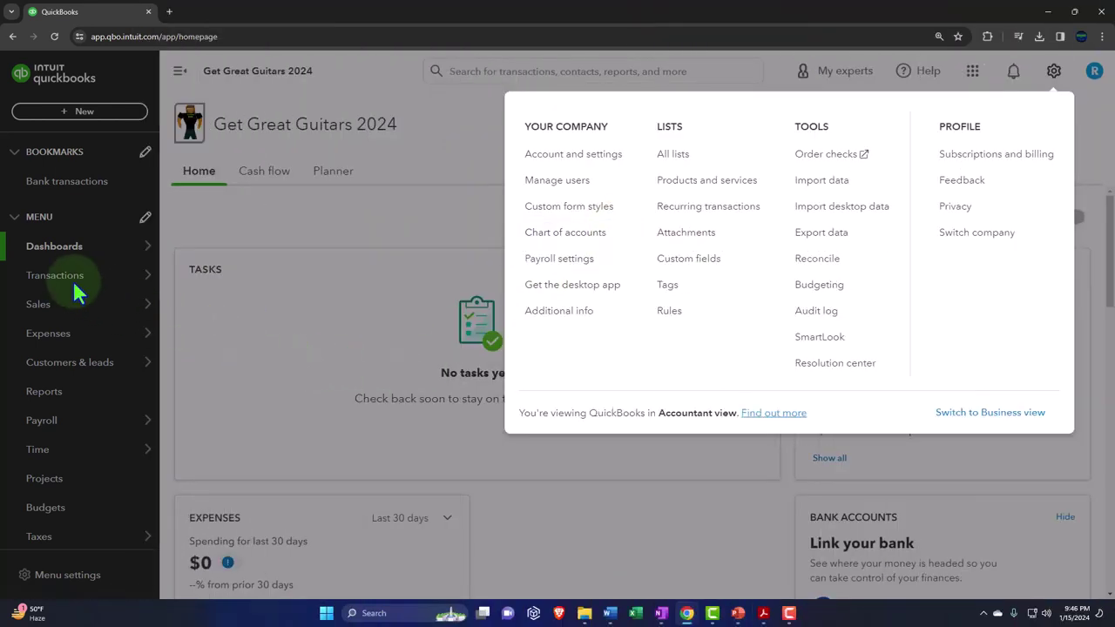
click(73, 280)
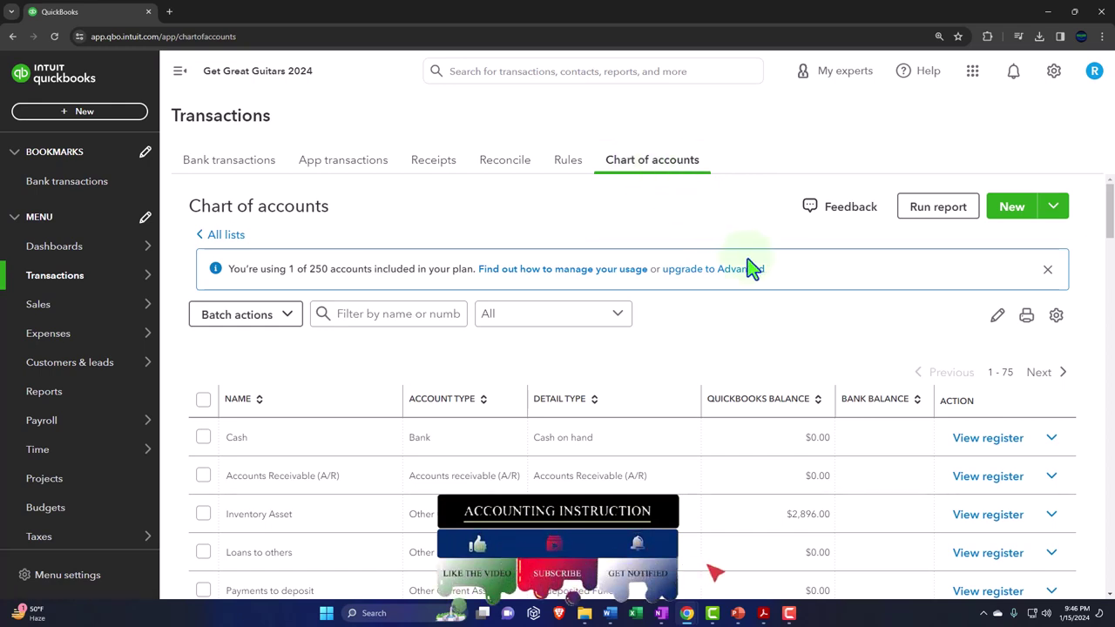
Switch to Acrobat to review the Dec 31, 23 balances in the Beginning Balances TB PDF, and return to QuickBooks
click(763, 613)
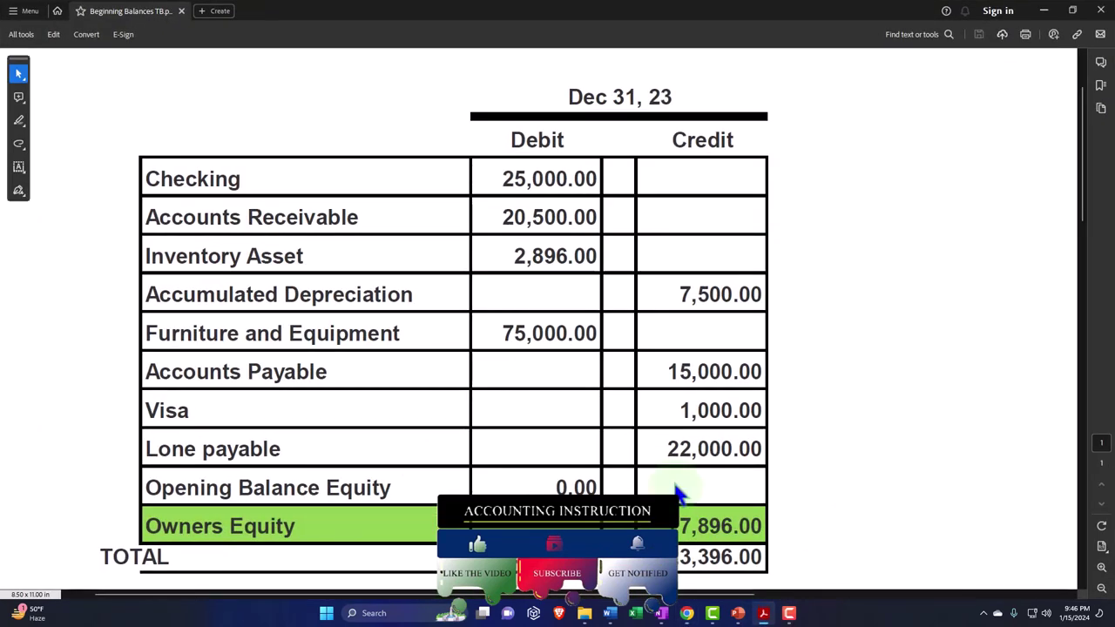
scroll(760, 257, up, 2)
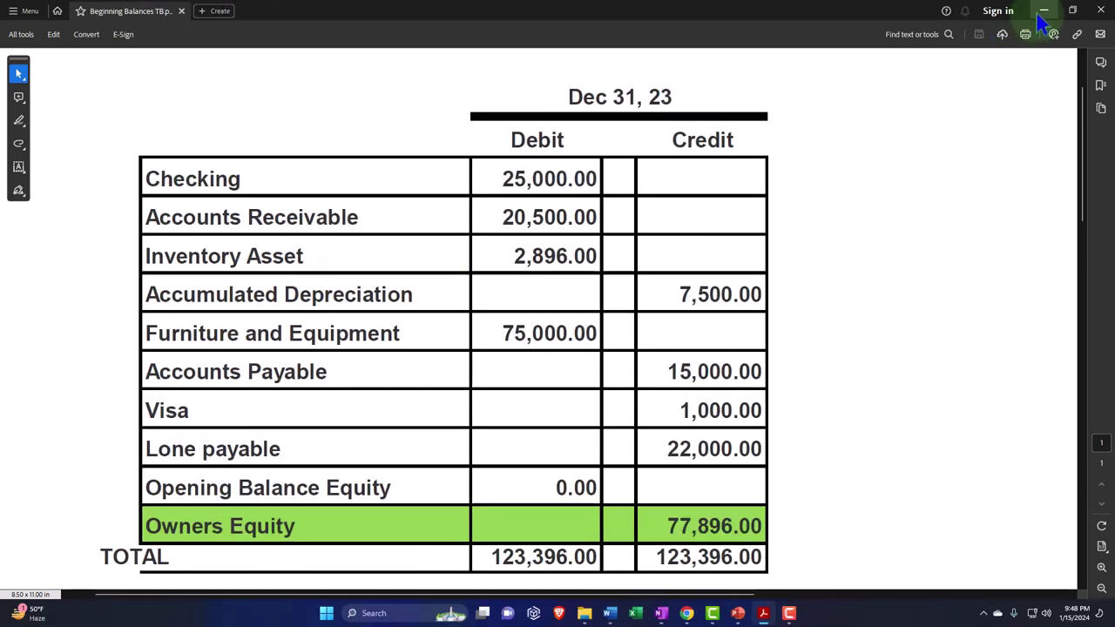
click(1043, 11)
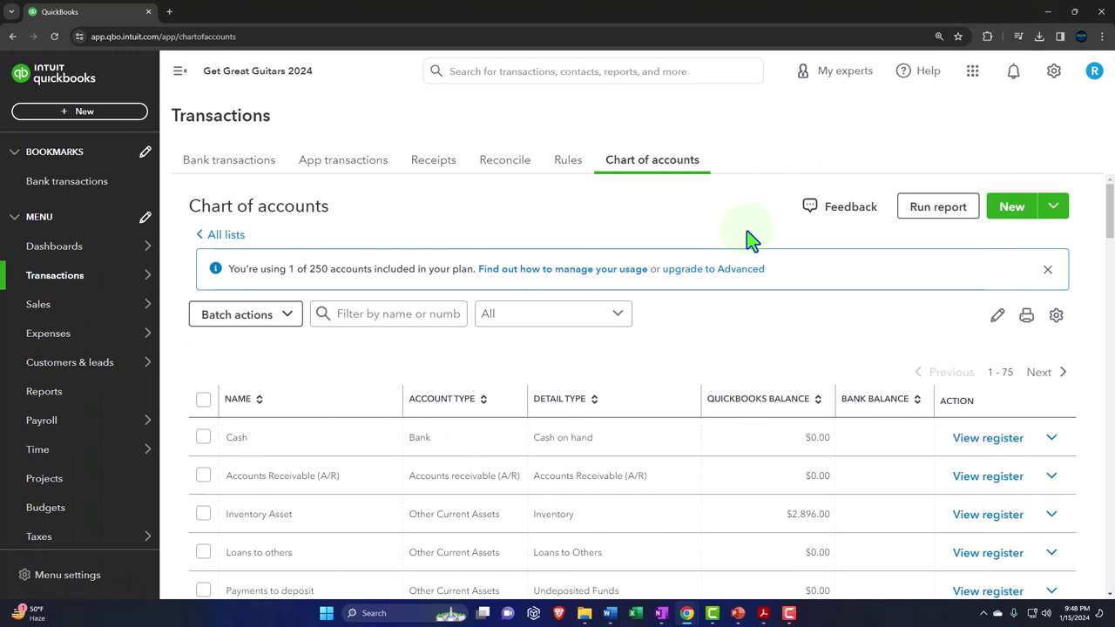
click(765, 613)
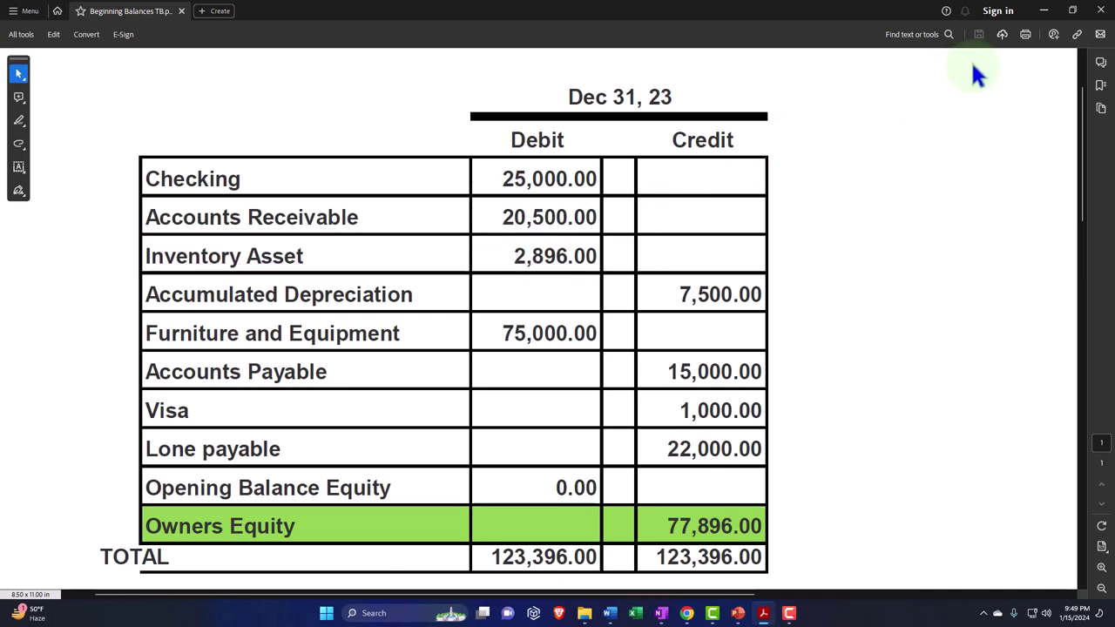
click(1050, 16)
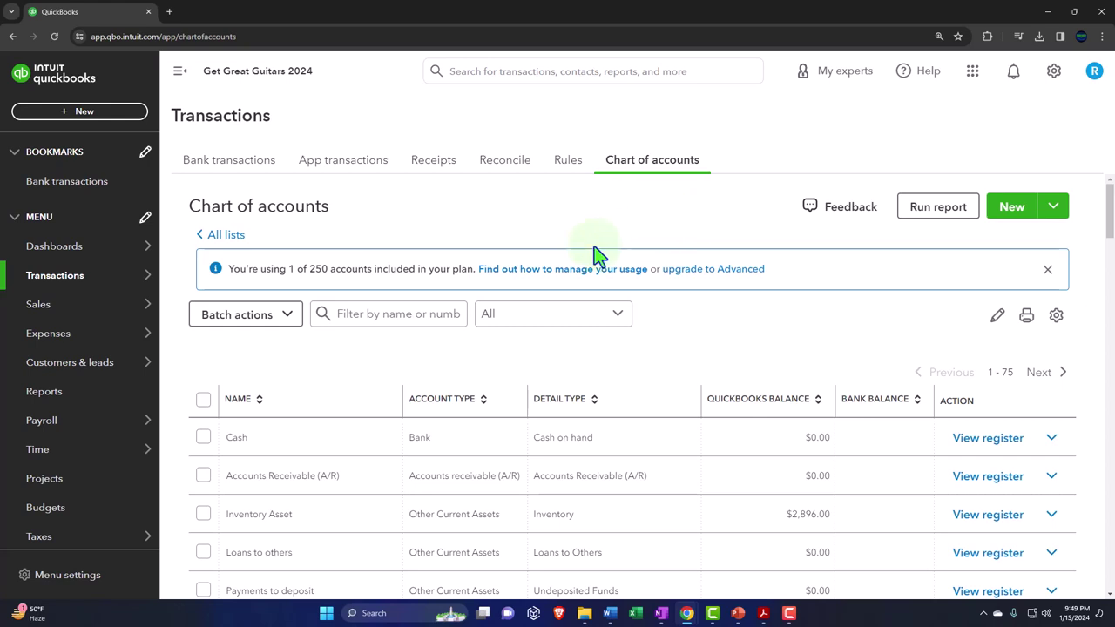
Open the Products & services list for Sales and review its items with the navigation collapsed
mouse_move(43, 307)
click(70, 275)
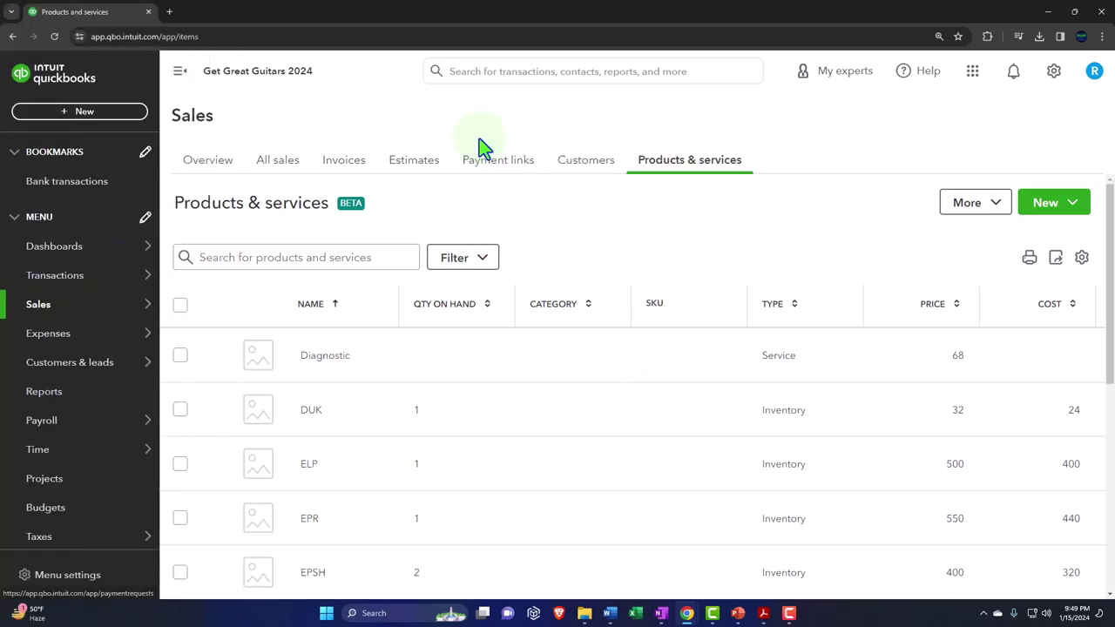
click(181, 73)
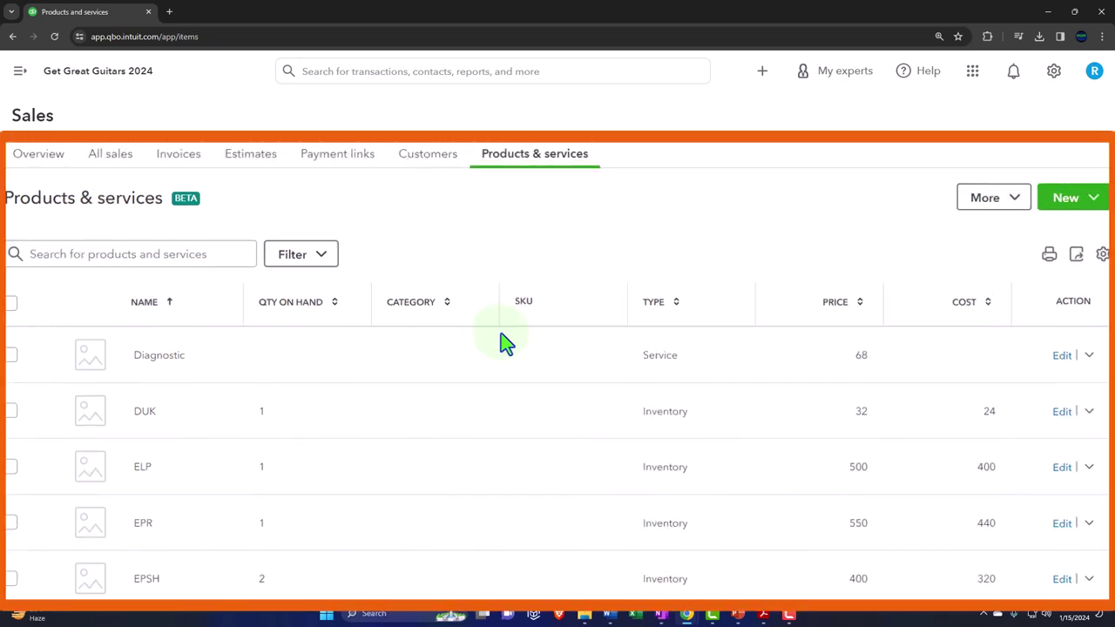
scroll(508, 344, down, 1)
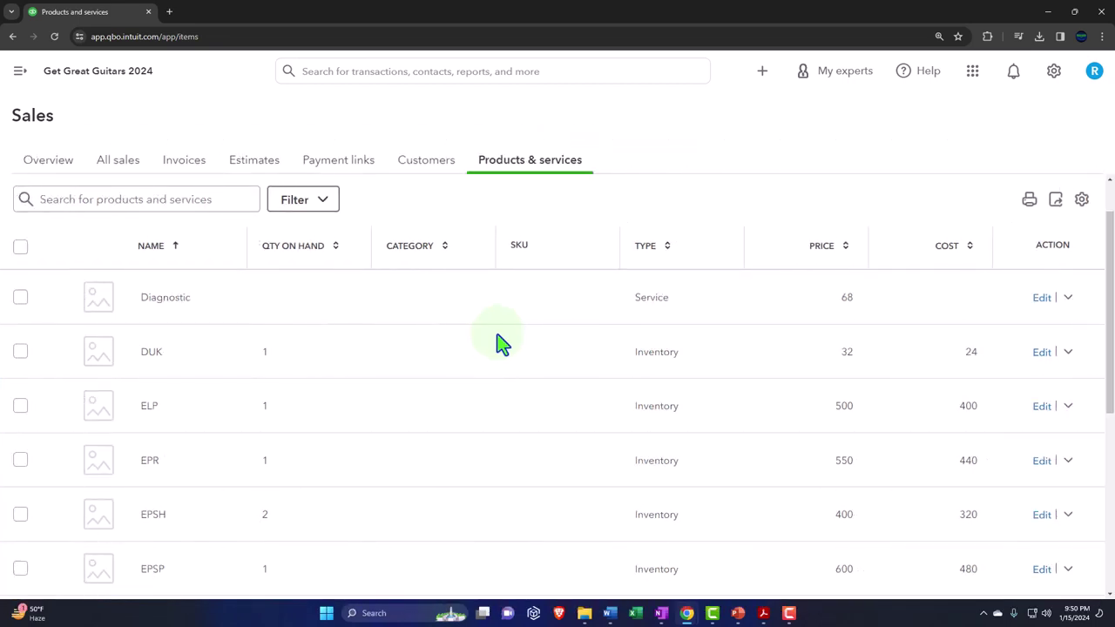
Start a new invoice and add the ELP product as its first line item
click(762, 72)
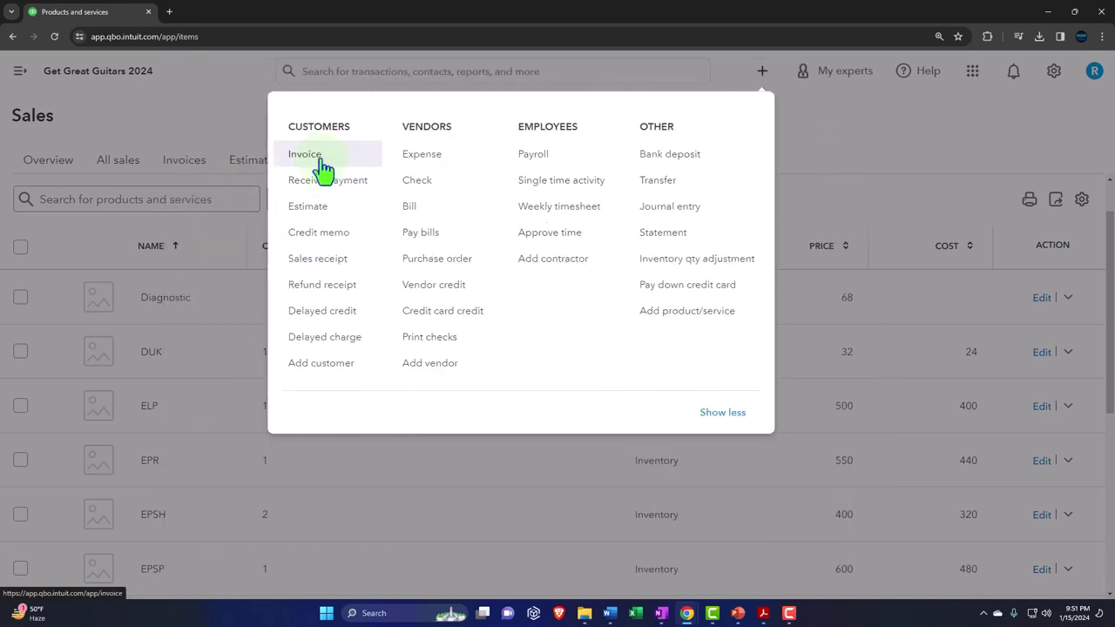
click(323, 175)
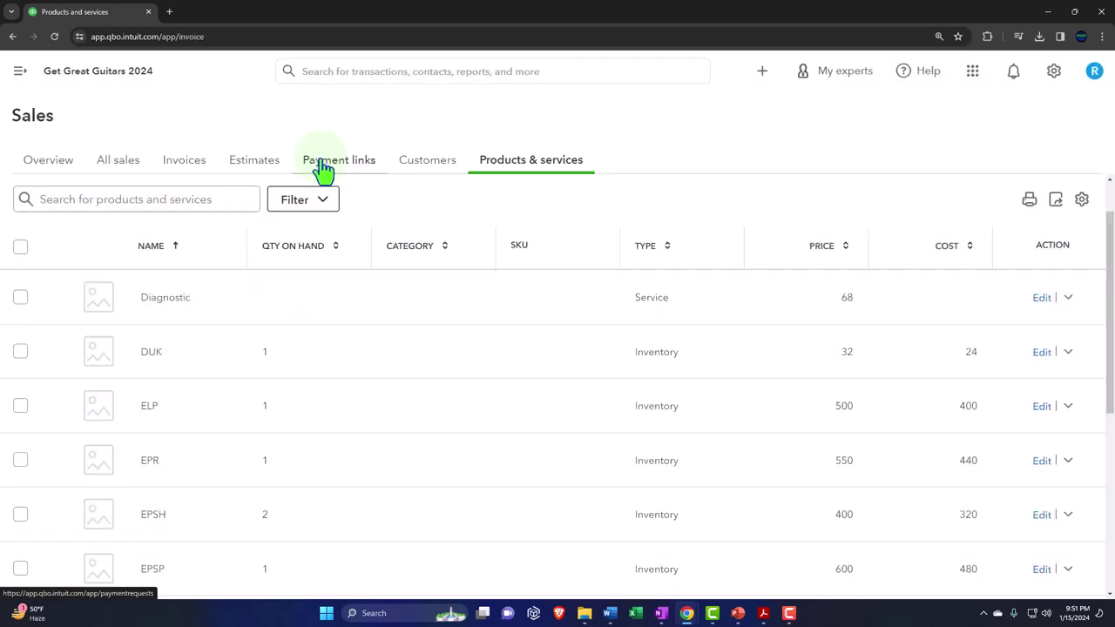
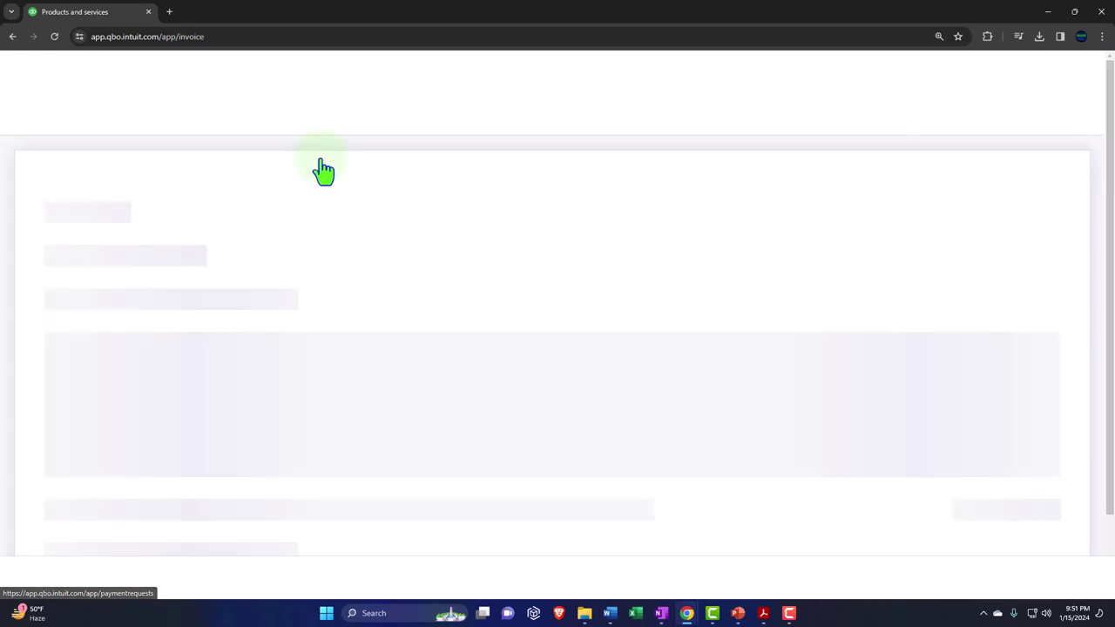
scroll(288, 294, down, 4)
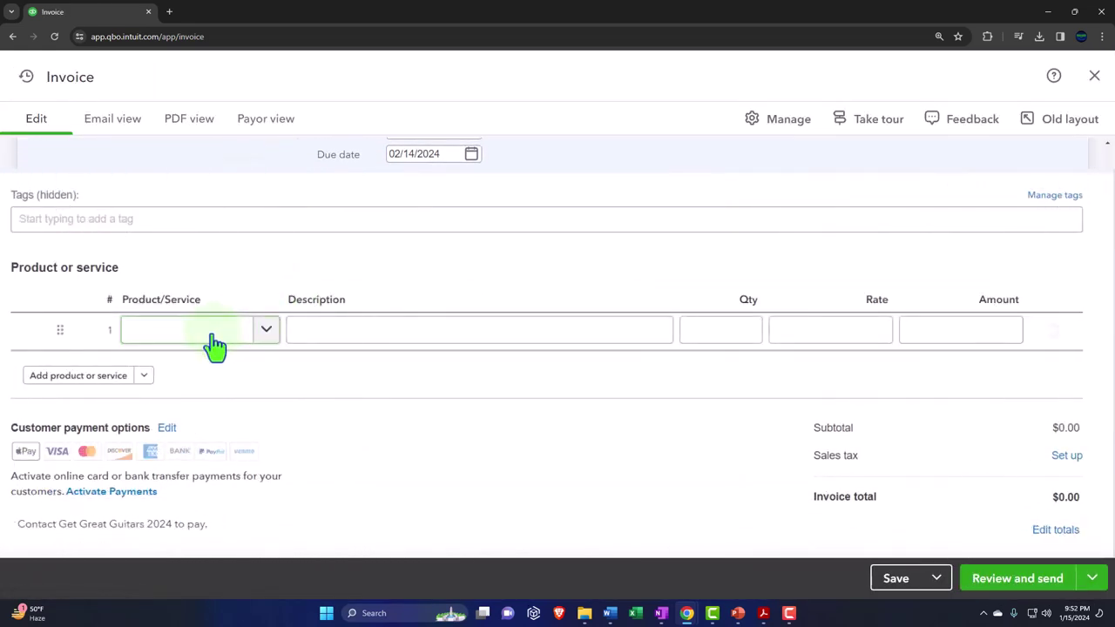
click(266, 332)
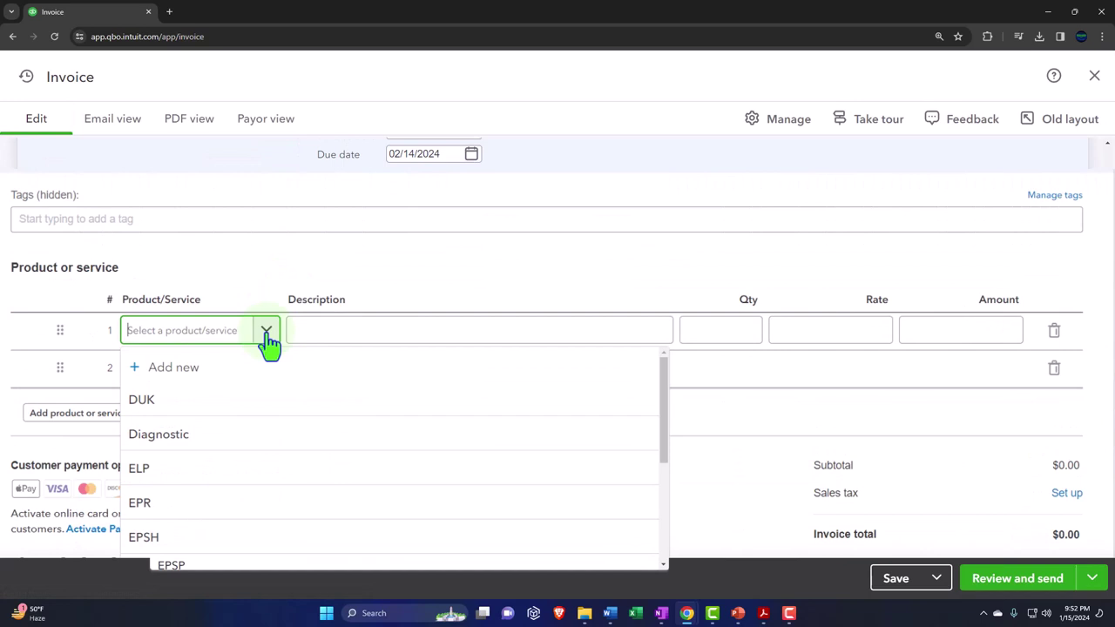
click(248, 477)
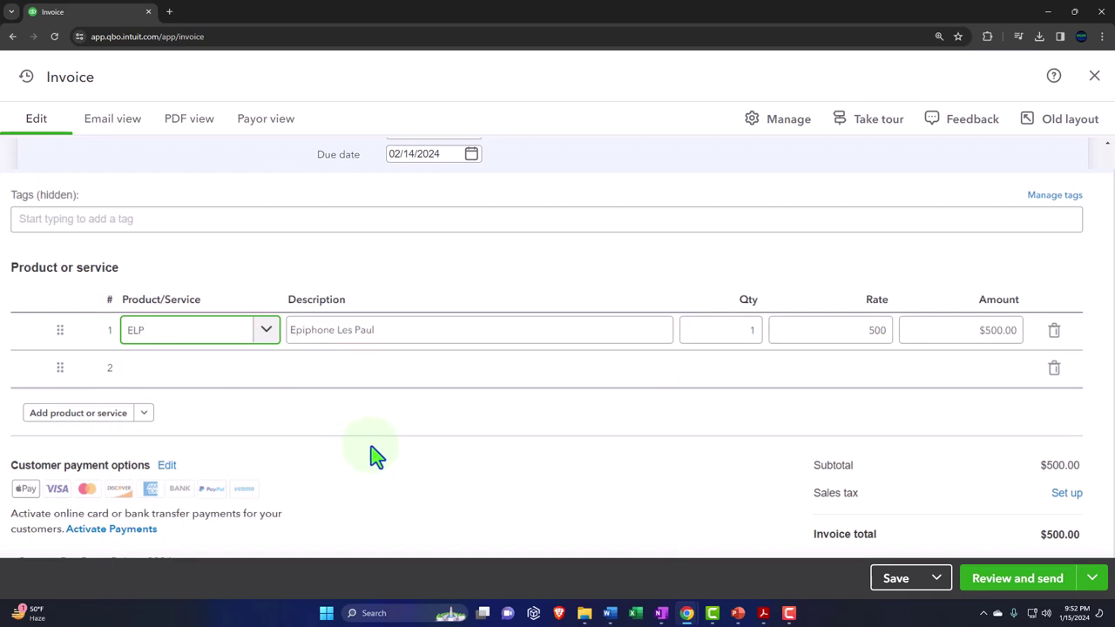
scroll(373, 454, down, 1)
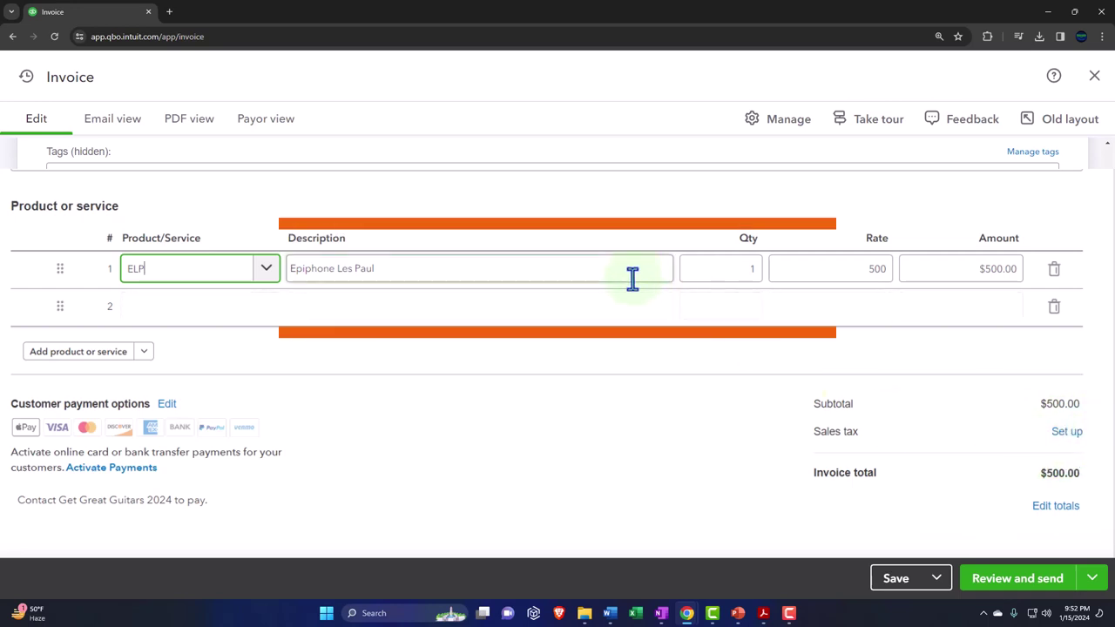
key(Tab)
key(Tab)
key(Tab)
key(Tab)
key(Tab)
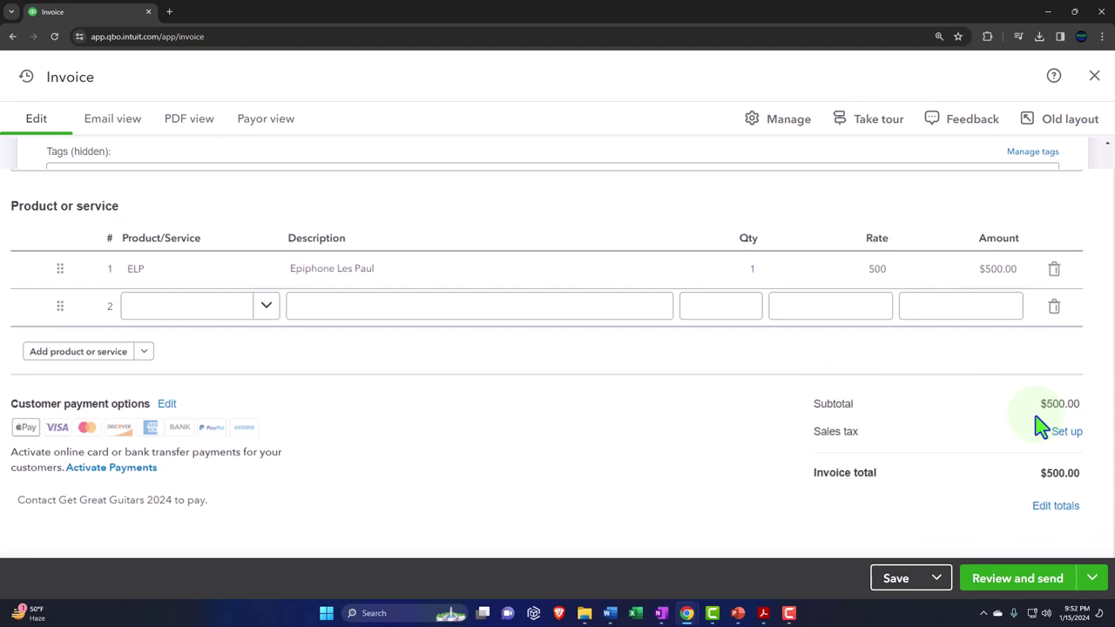
Close the draft invoice without saving it
click(1093, 79)
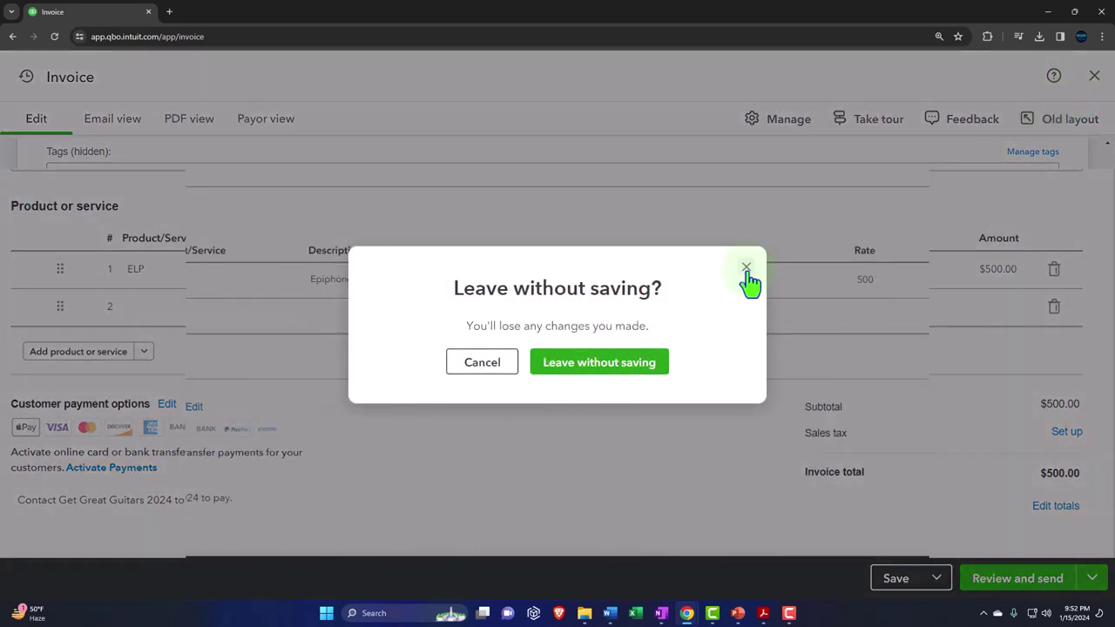
click(752, 258)
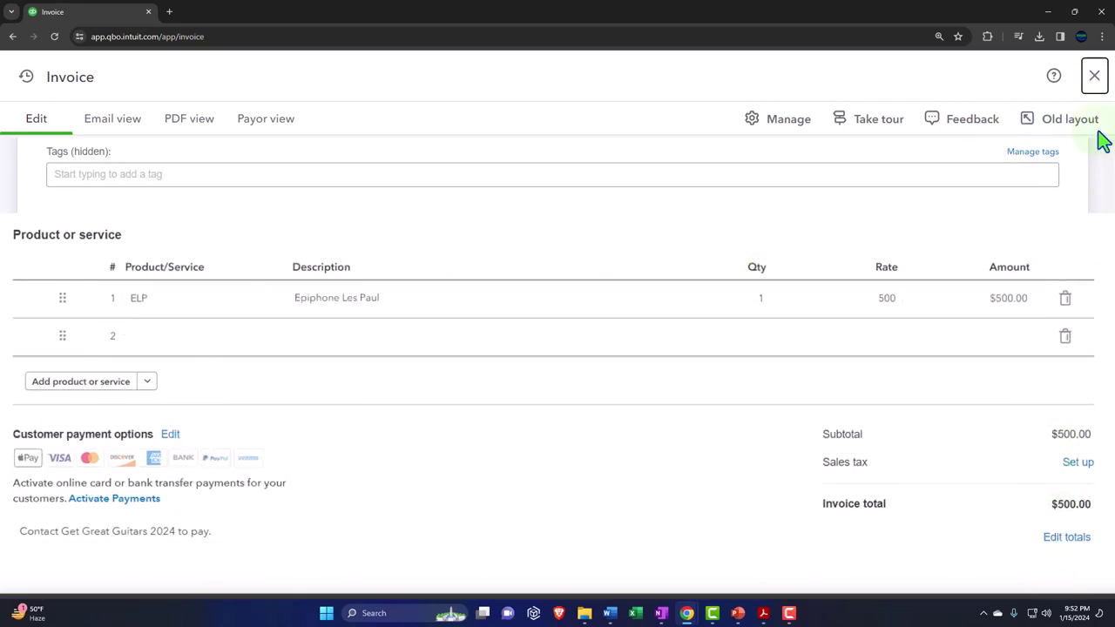
click(1094, 76)
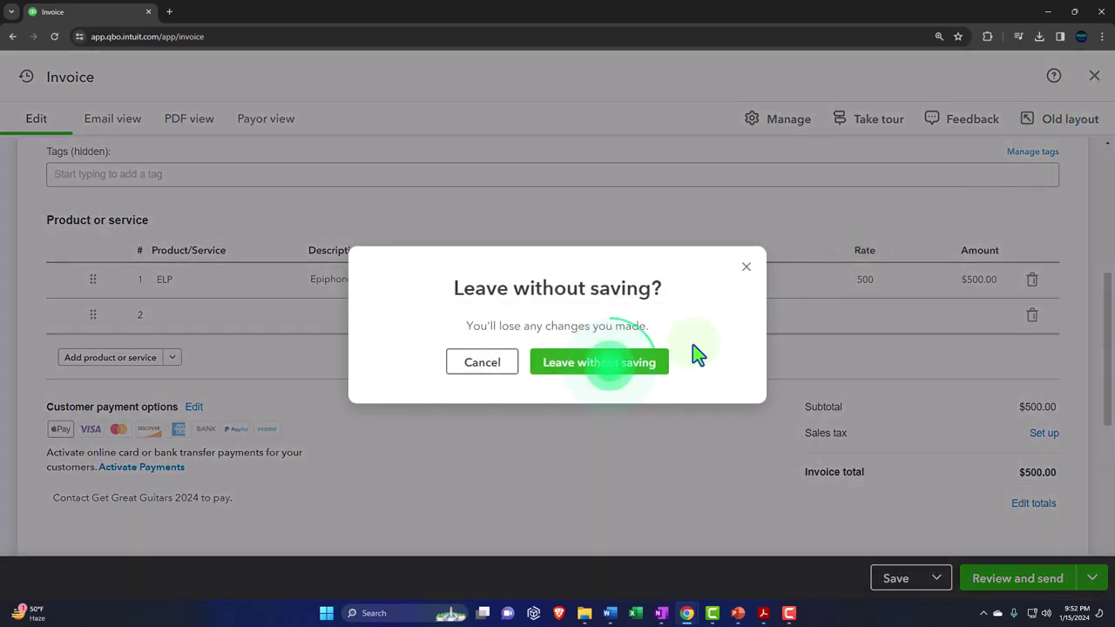
click(610, 364)
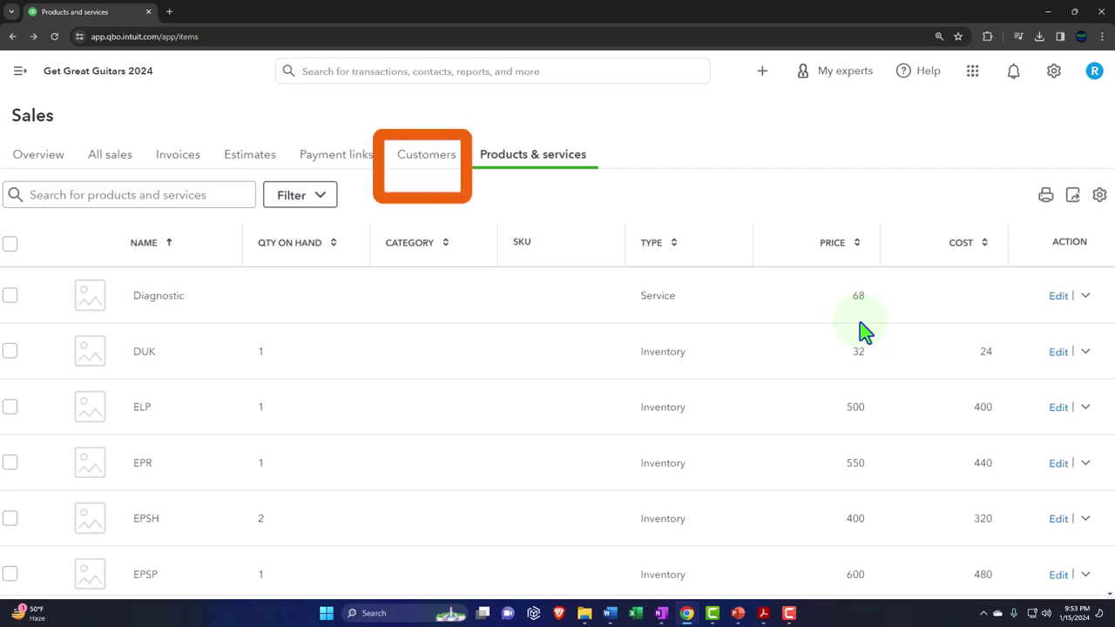
Look at the Sales customers page and open the Sales tax page of Taxes
click(422, 165)
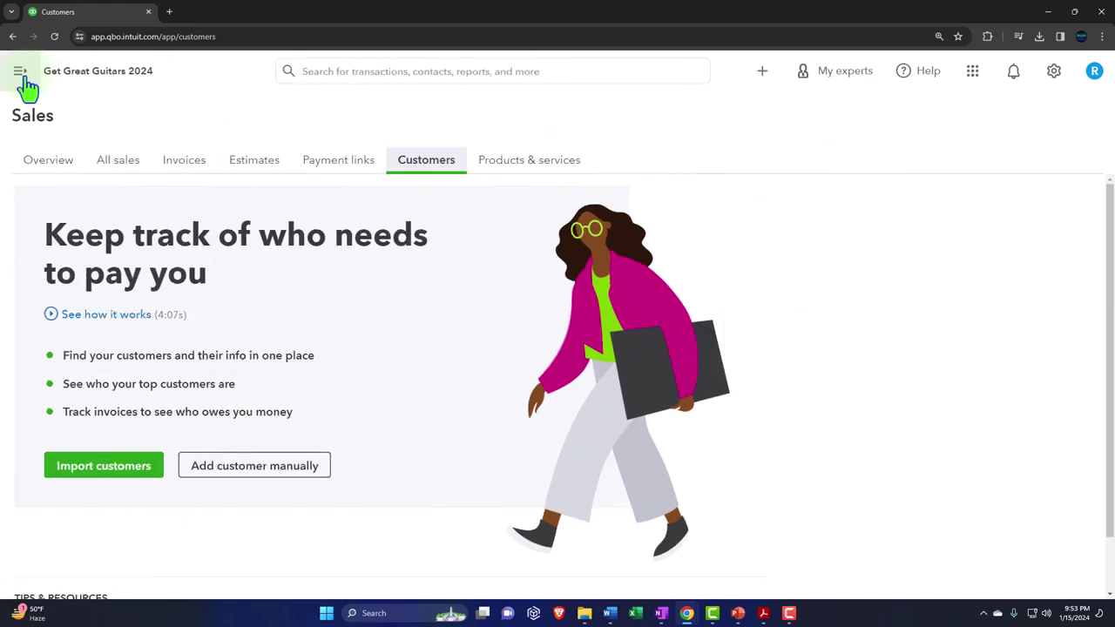
click(21, 79)
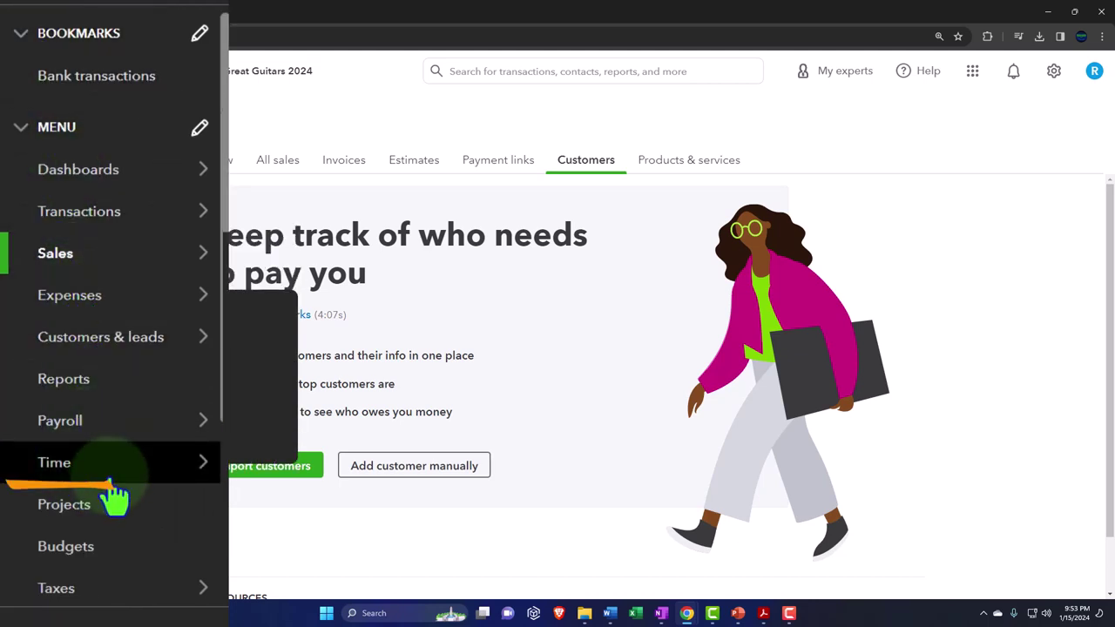
scroll(96, 489, down, 2)
click(71, 434)
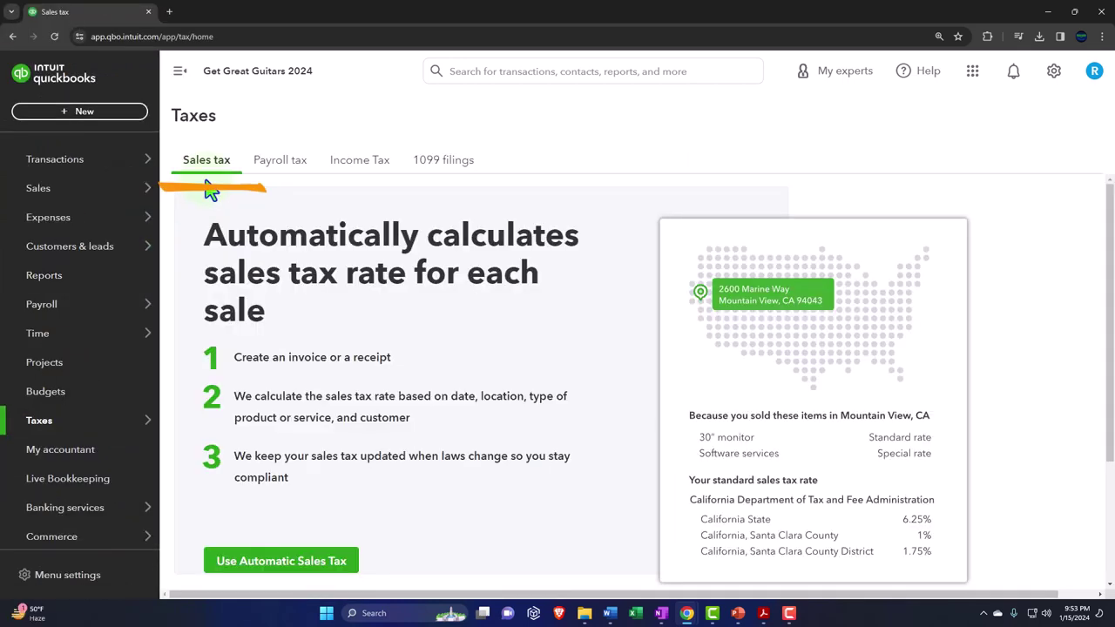
Start the automatic sales tax setup and accept the business address on file
click(179, 71)
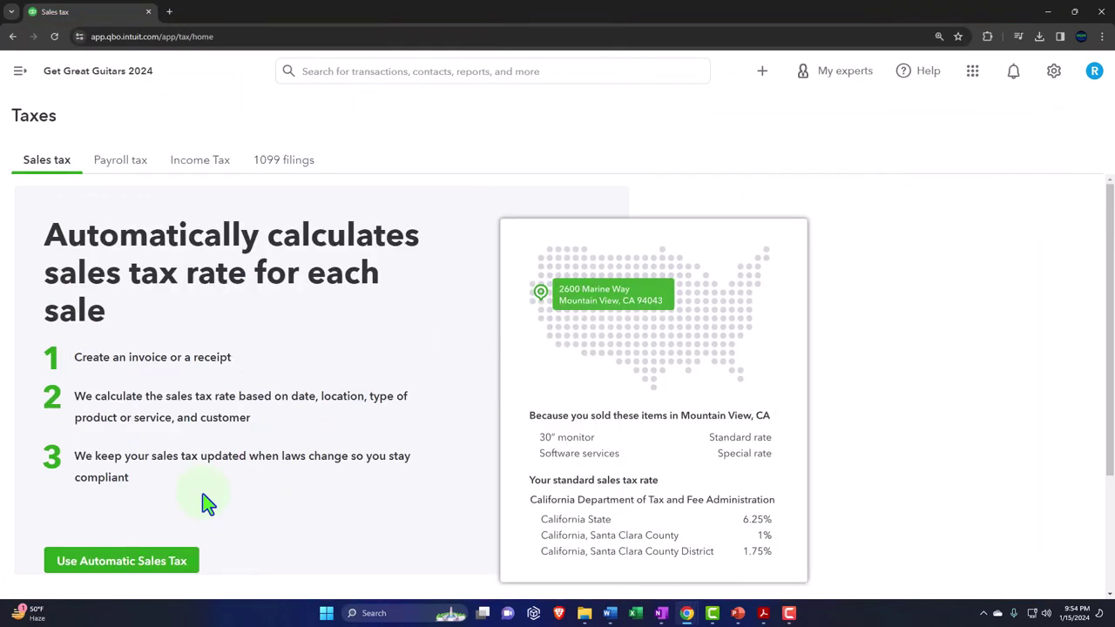
click(185, 554)
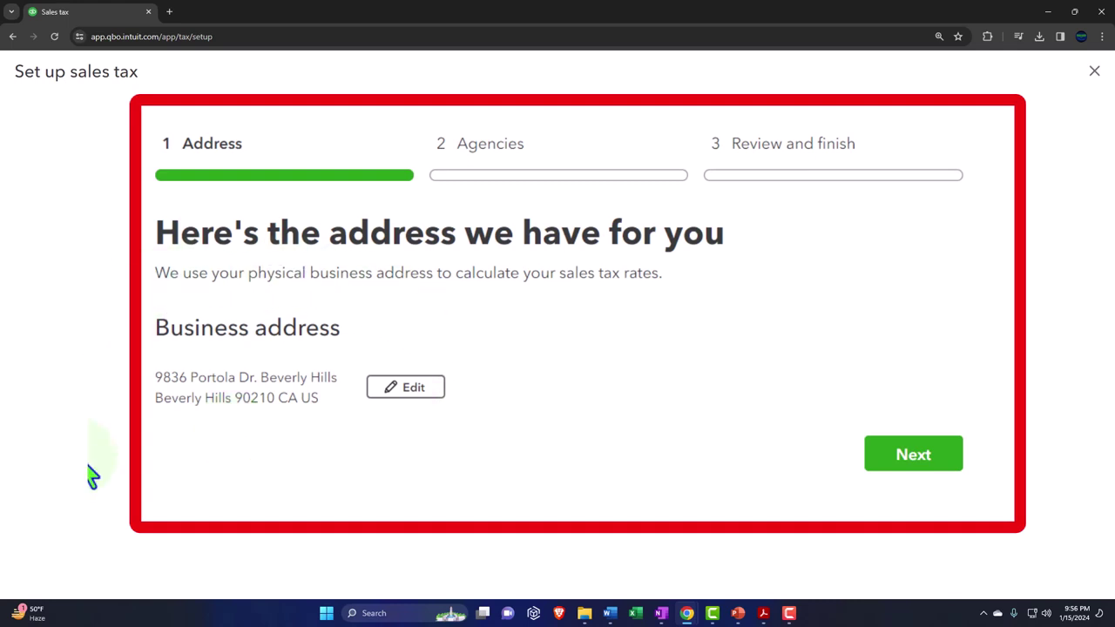
click(906, 469)
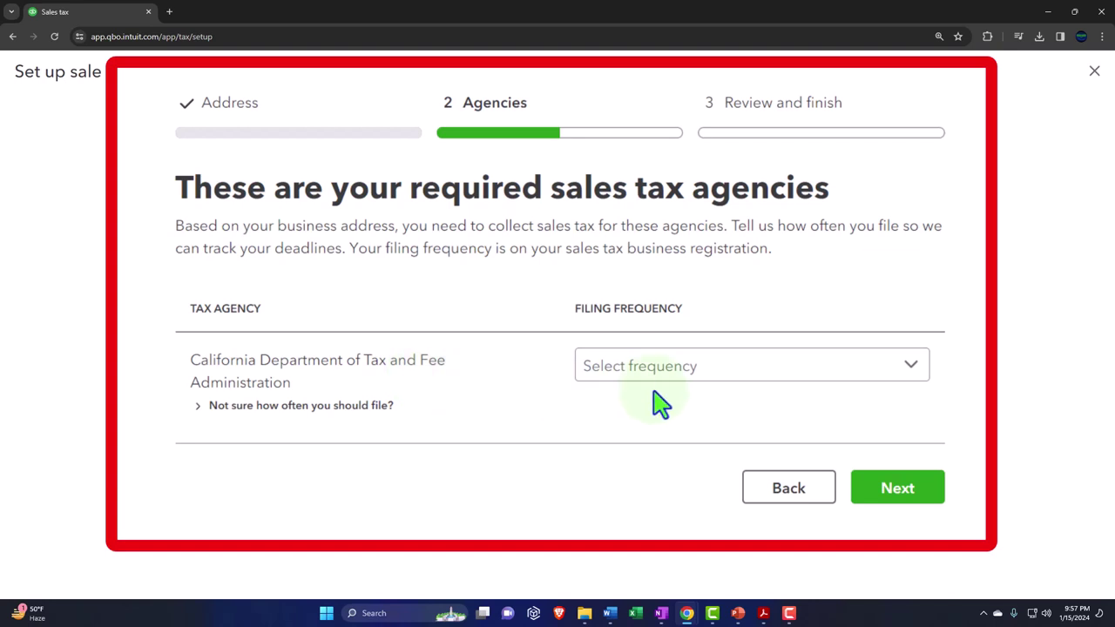
Set the filing frequency for the California Department of Tax and Fee Administration to Monthly and continue the setup
click(914, 371)
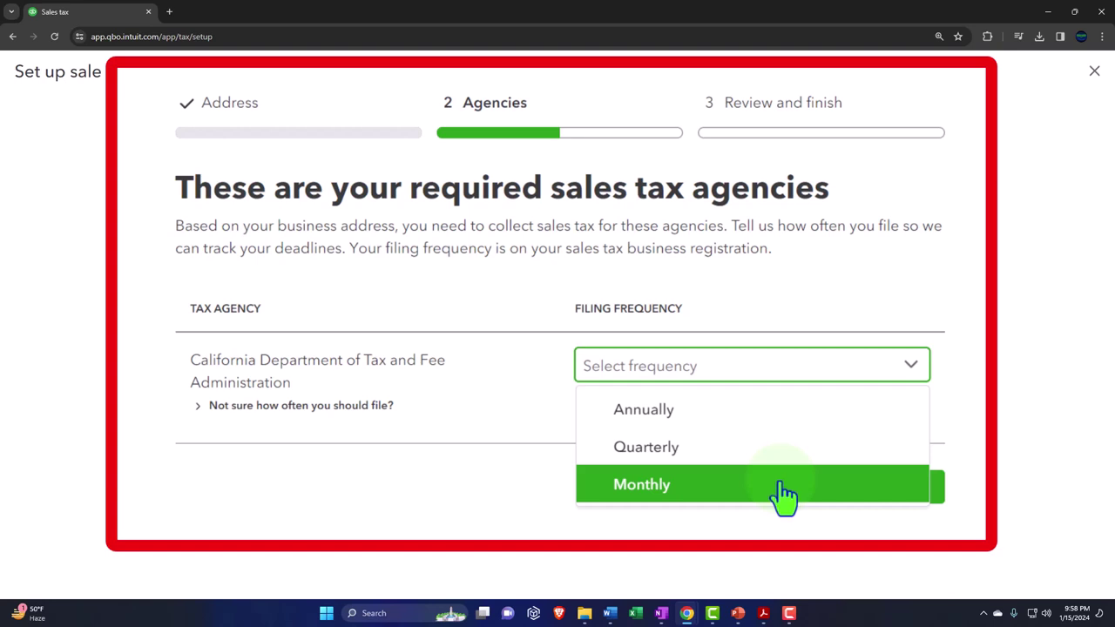
click(784, 493)
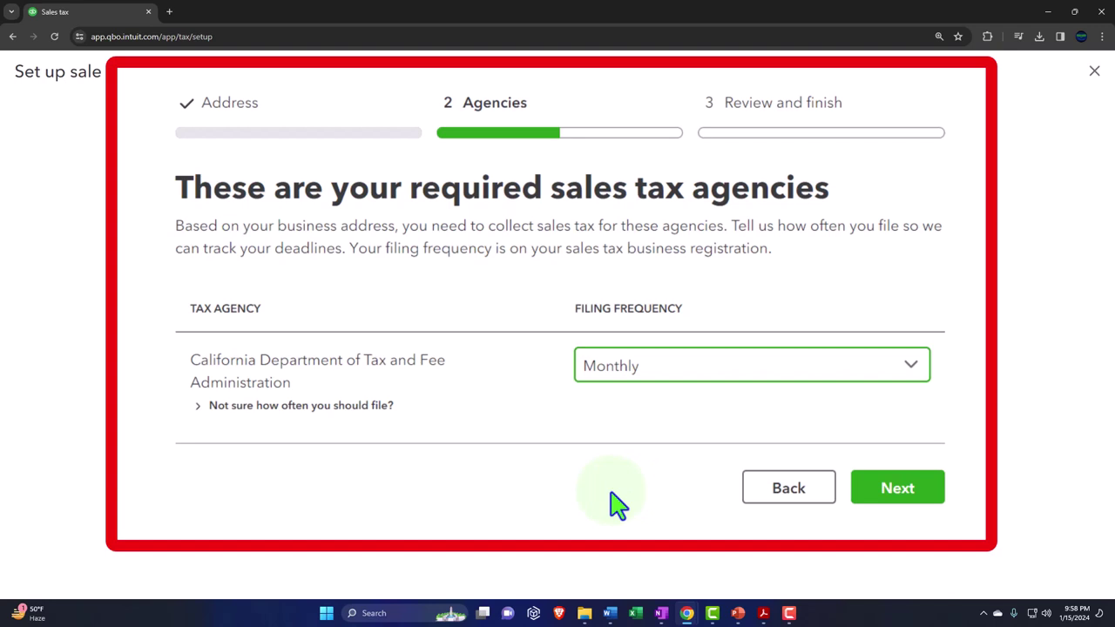
click(903, 501)
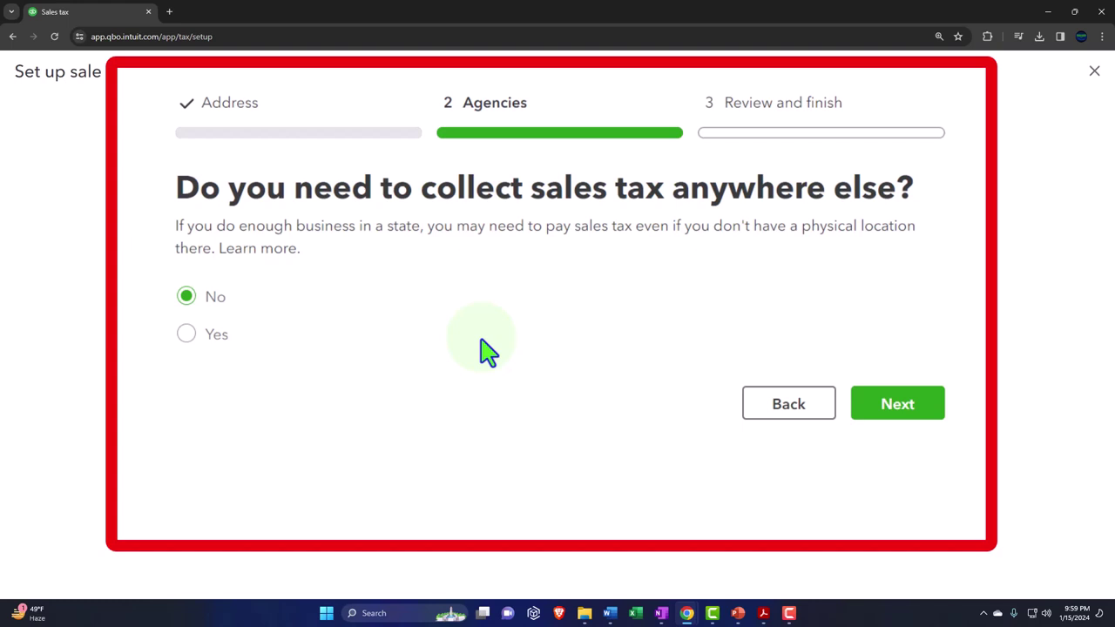
Finish the automatic sales tax setup with no other collection states and dismiss the QuickBooks Checking offer on the Sales tax page
click(904, 408)
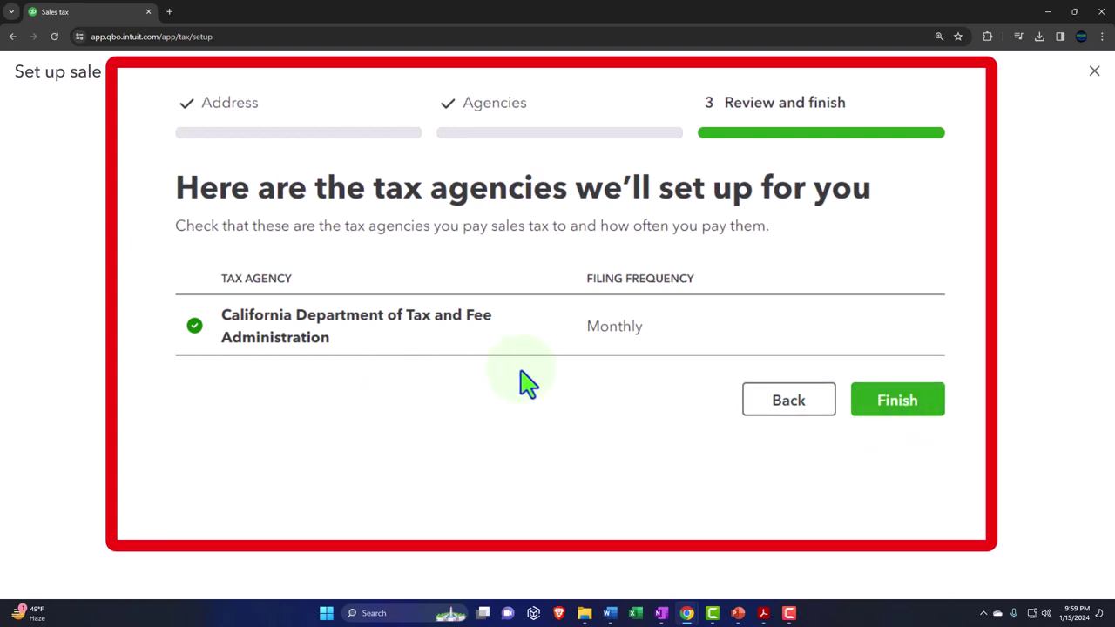
click(934, 406)
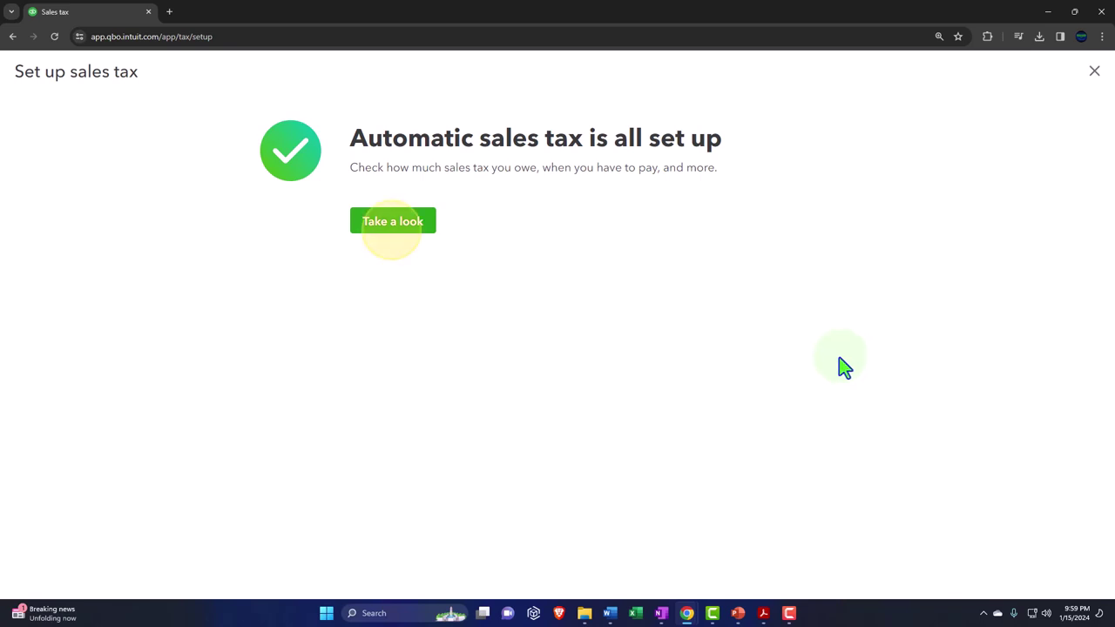
click(411, 230)
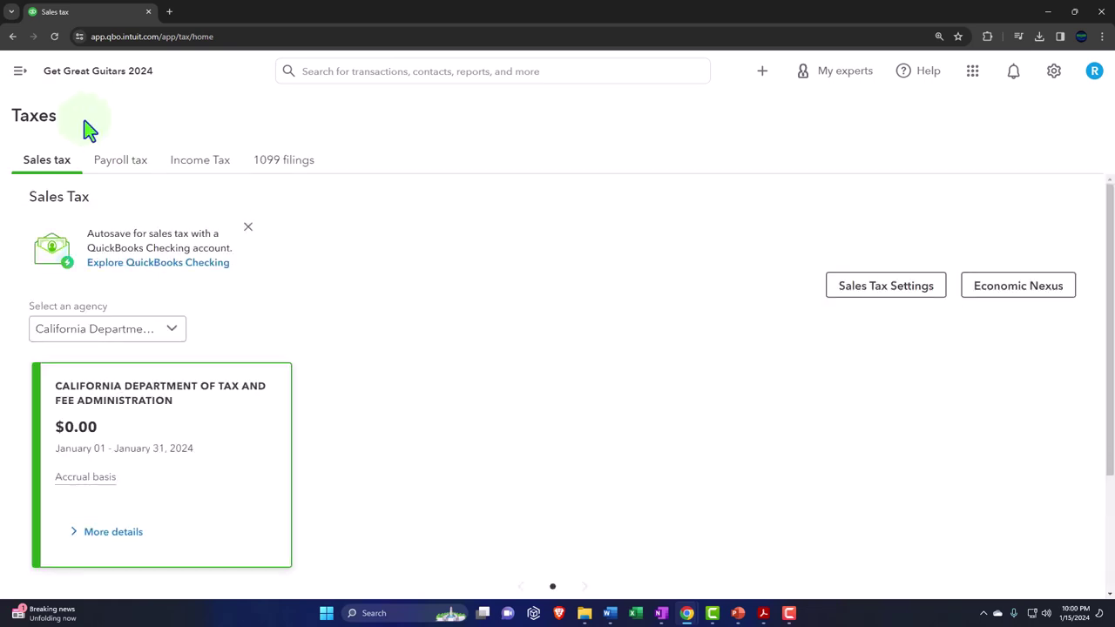
click(19, 70)
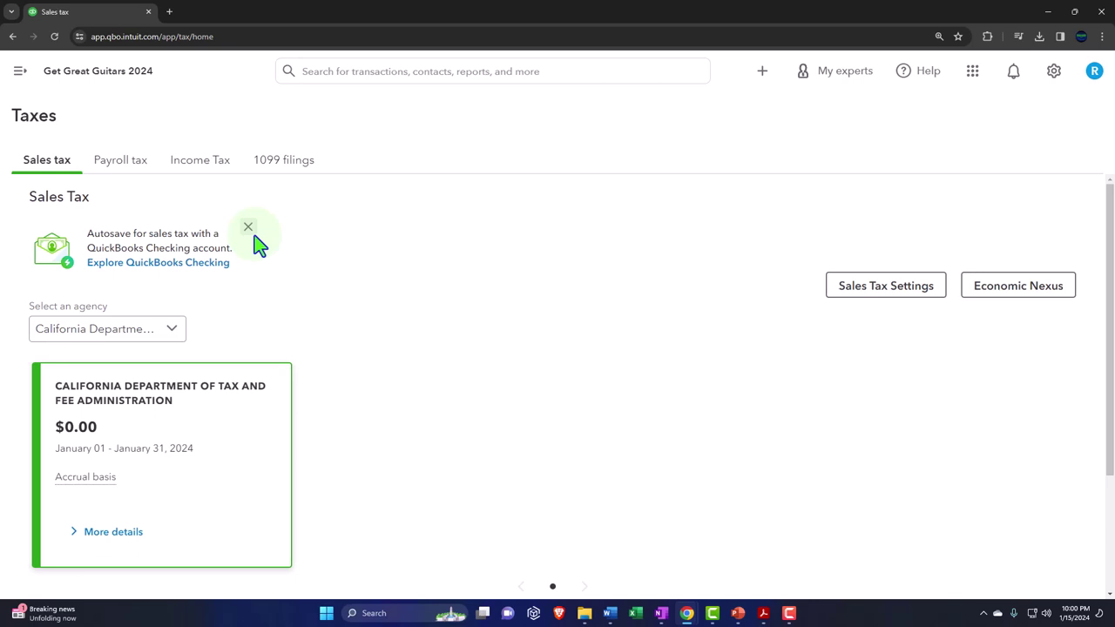
click(249, 229)
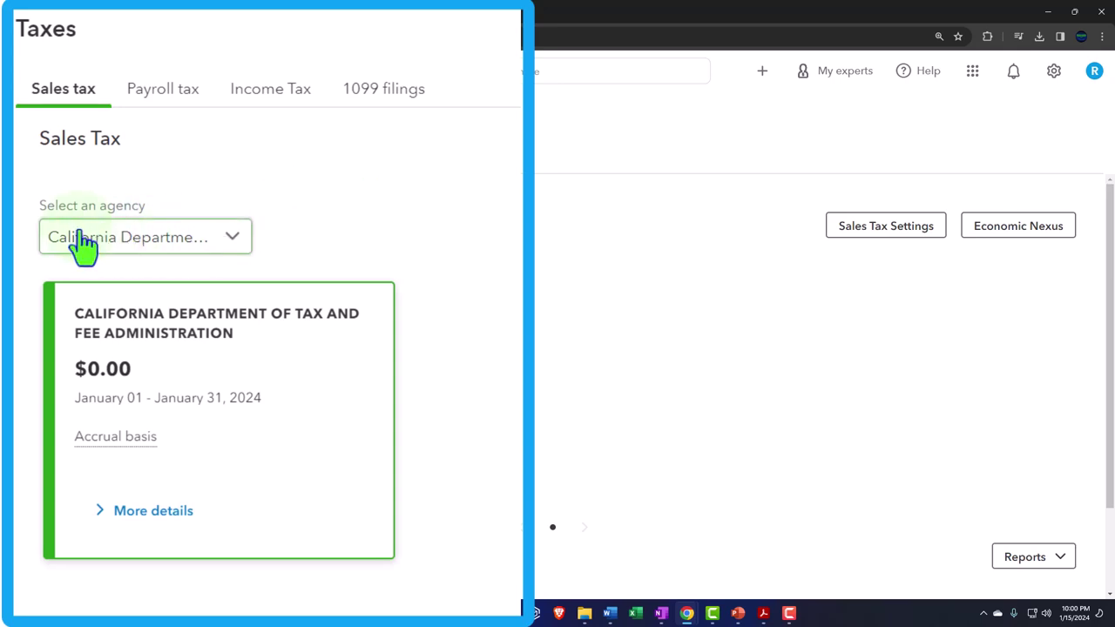
Look at the agency choices and expand the details of the California Department of Tax and Fee Administration card
click(232, 241)
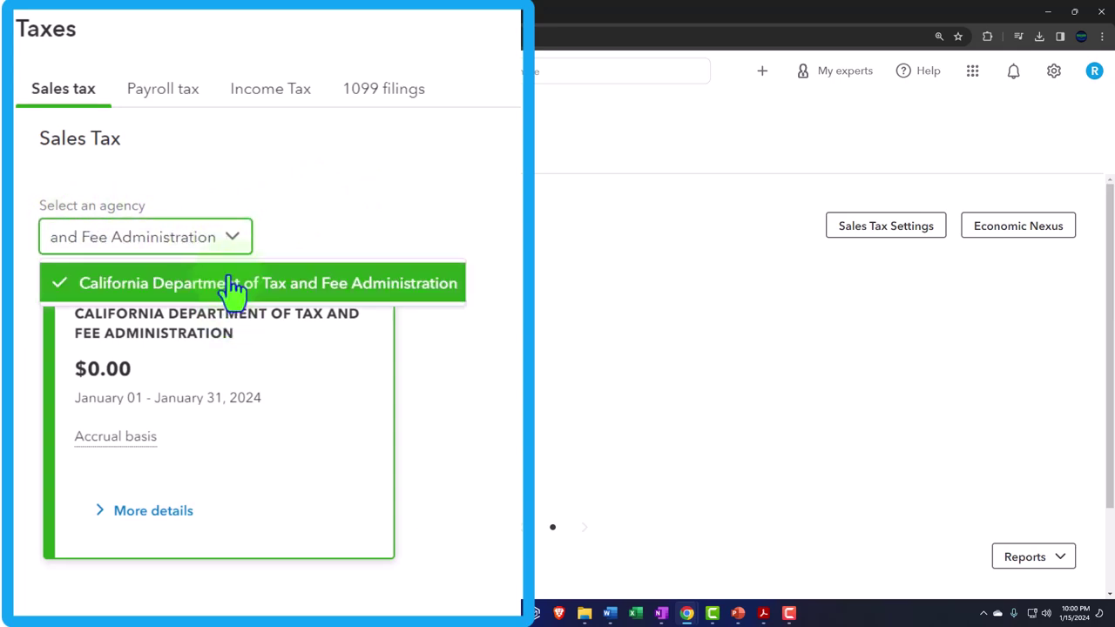
click(233, 288)
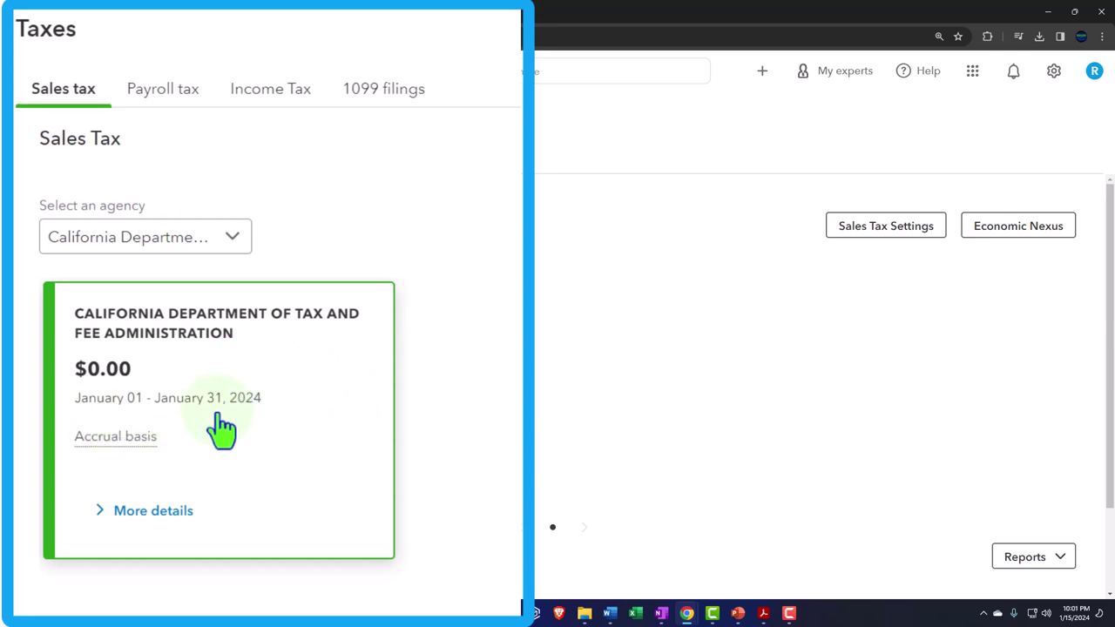
scroll(222, 427, down, 2)
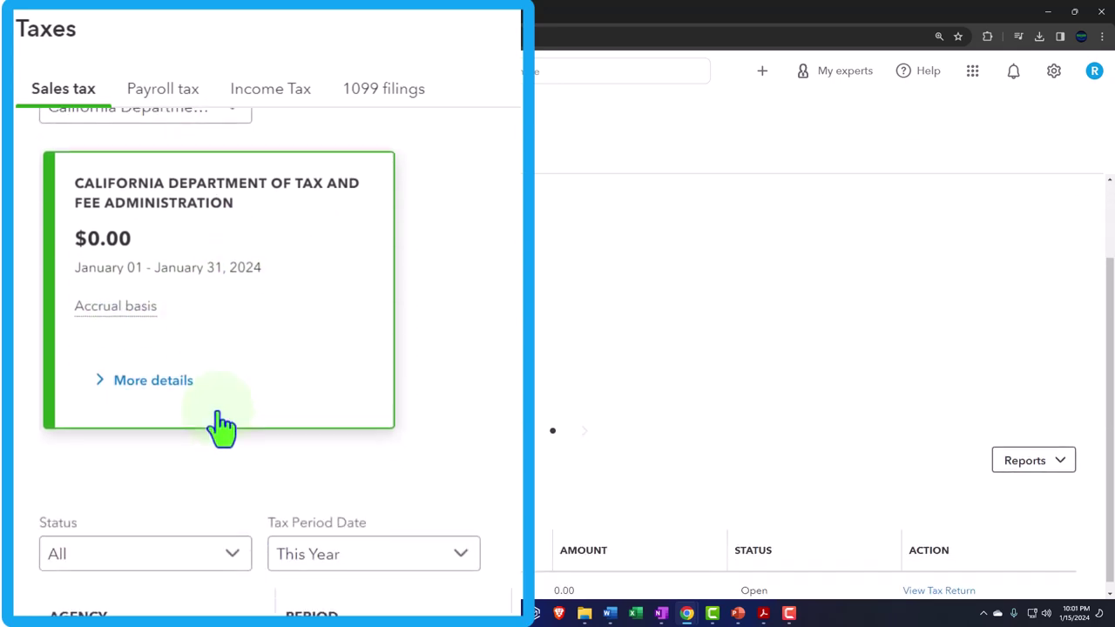
click(99, 380)
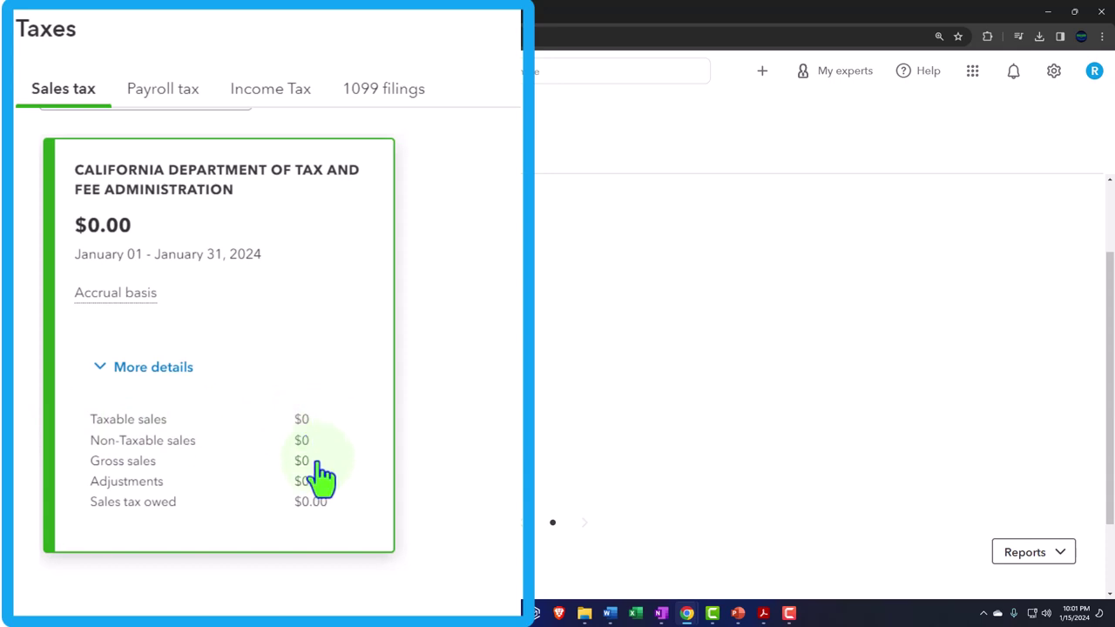
scroll(351, 529, down, 3)
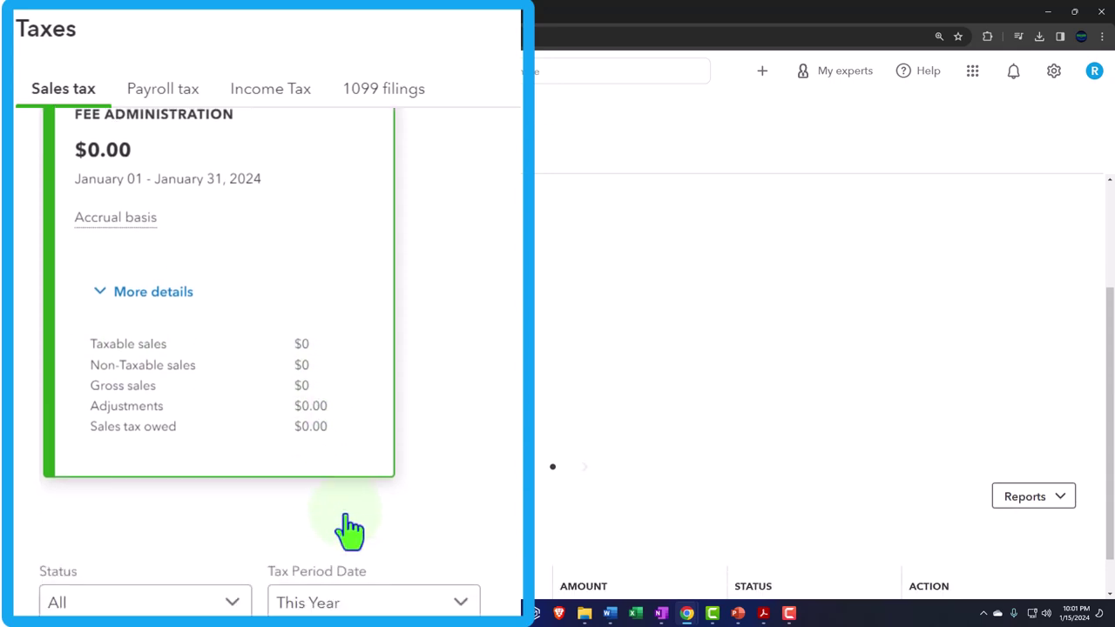
Look through the Status and Tax Period Date filter options above the list of tax returns
click(244, 556)
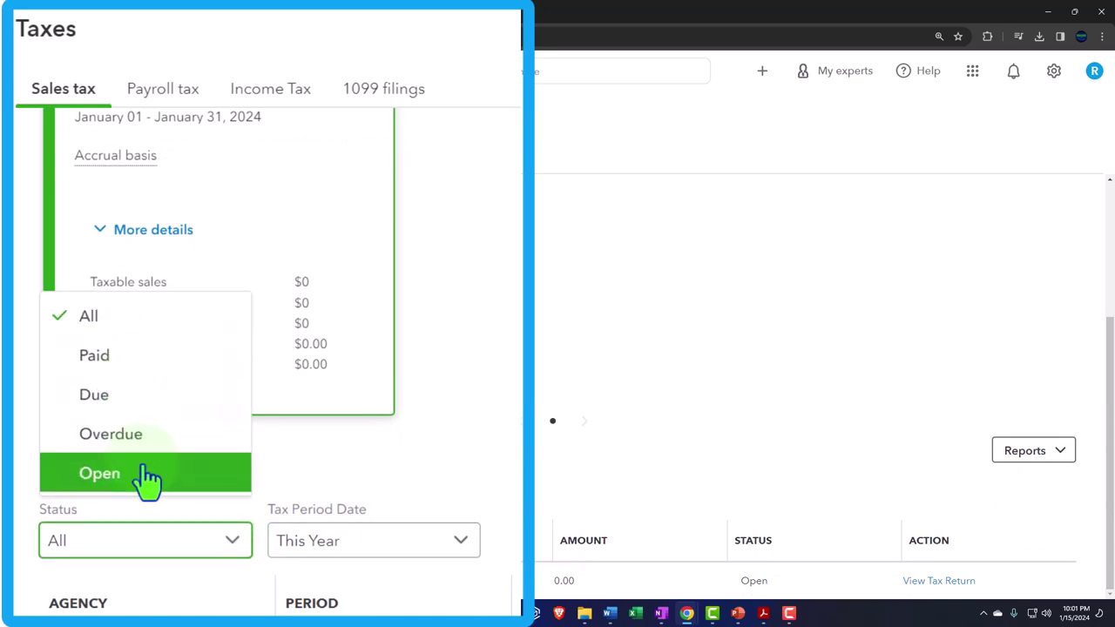
click(503, 539)
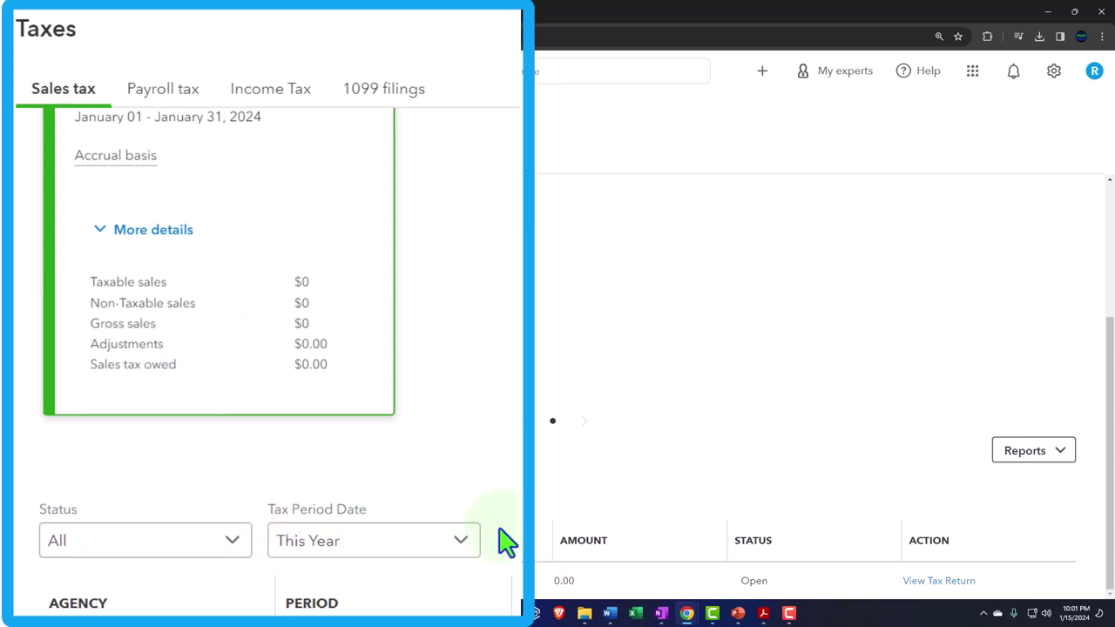
click(469, 549)
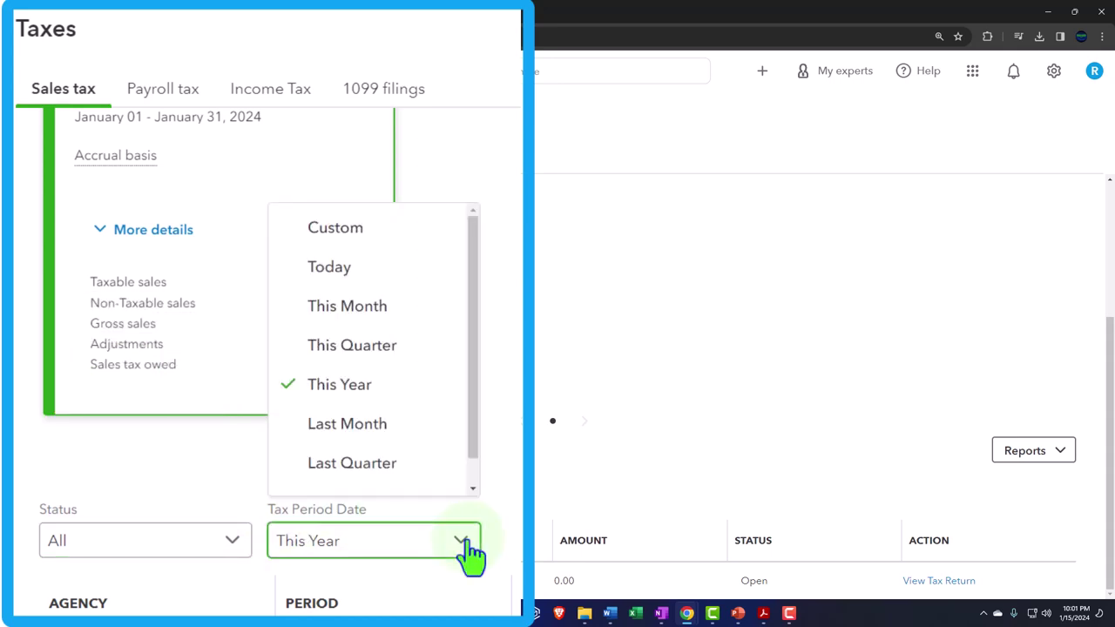
click(498, 485)
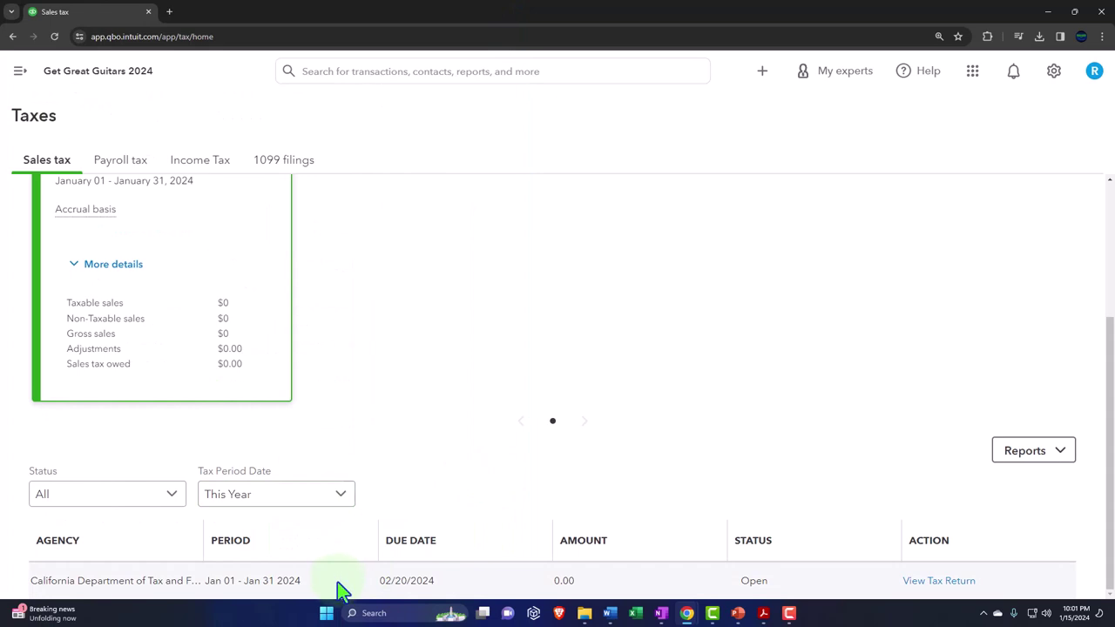
View the California tax return for January 2024, close it and look over the Sales tax page
click(928, 589)
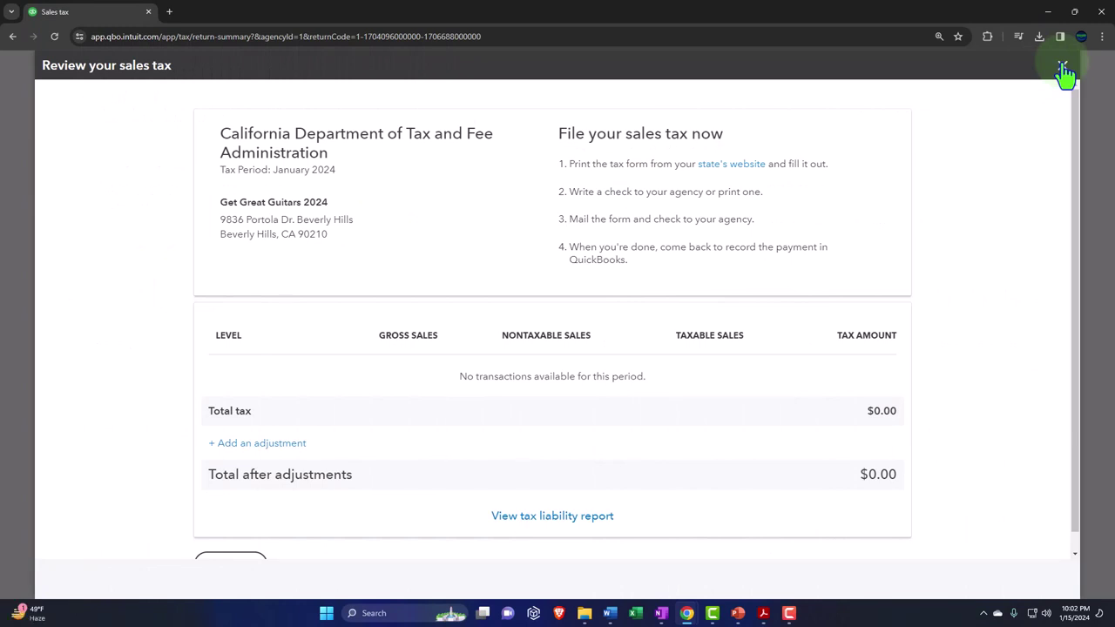
click(1064, 70)
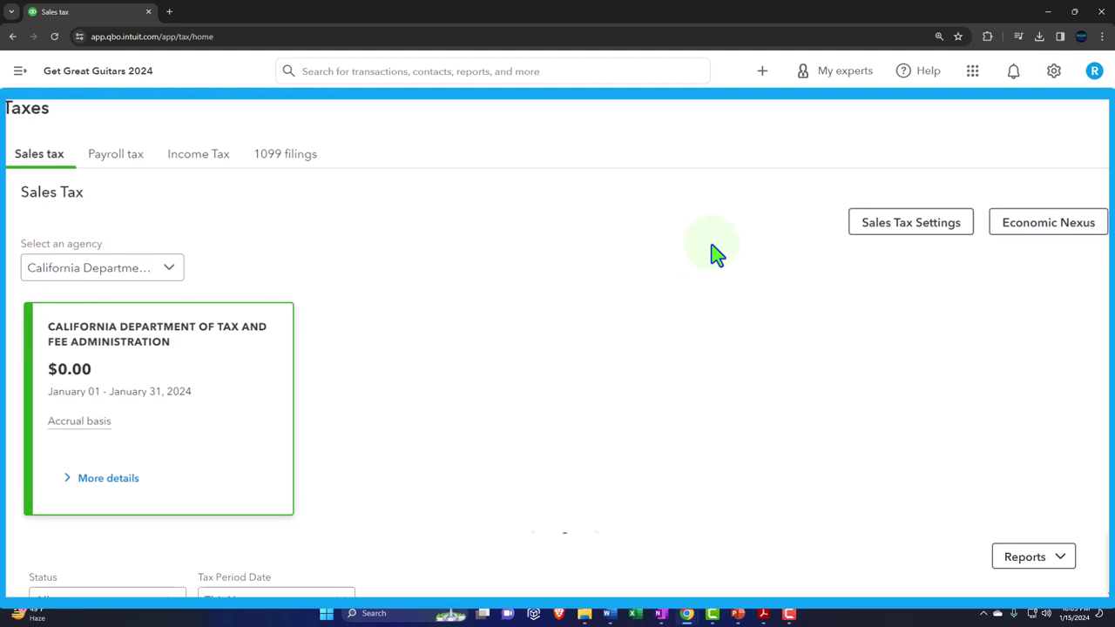
scroll(716, 253, down, 2)
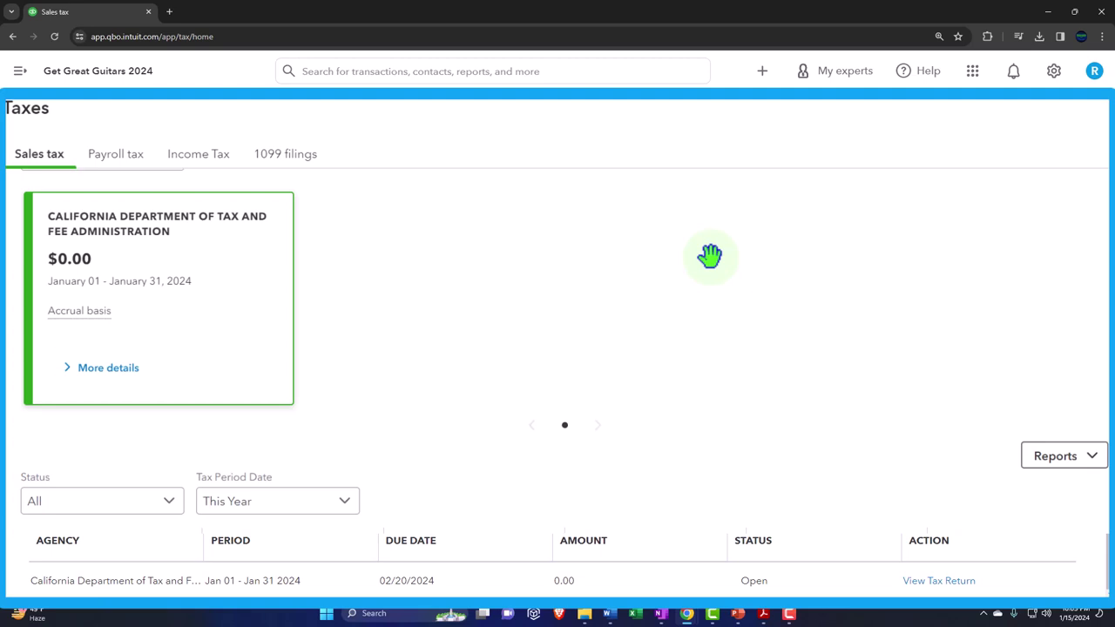
scroll(710, 255, up, 3)
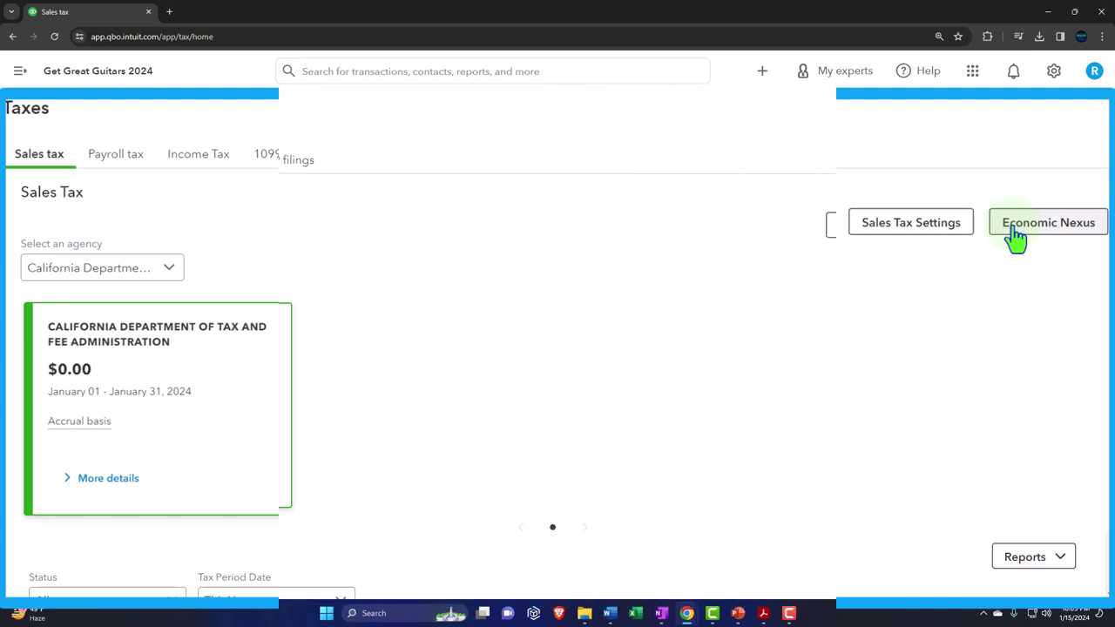
Examine the Economic Nexus state list, return to the sales tax center and look at the available sales tax reports
click(987, 236)
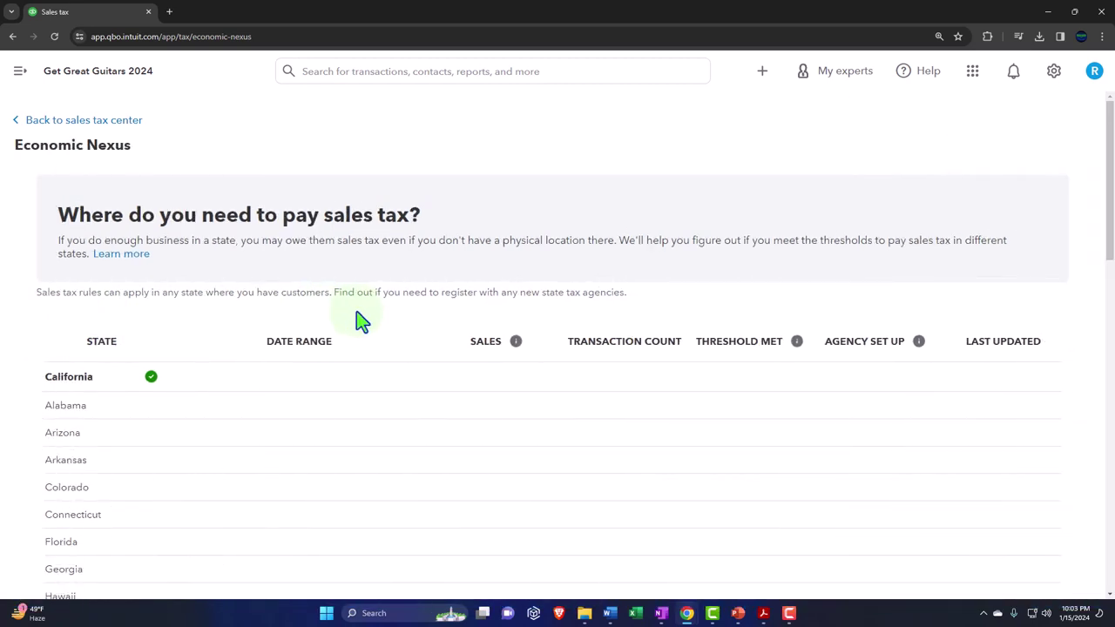
scroll(356, 319, down, 5)
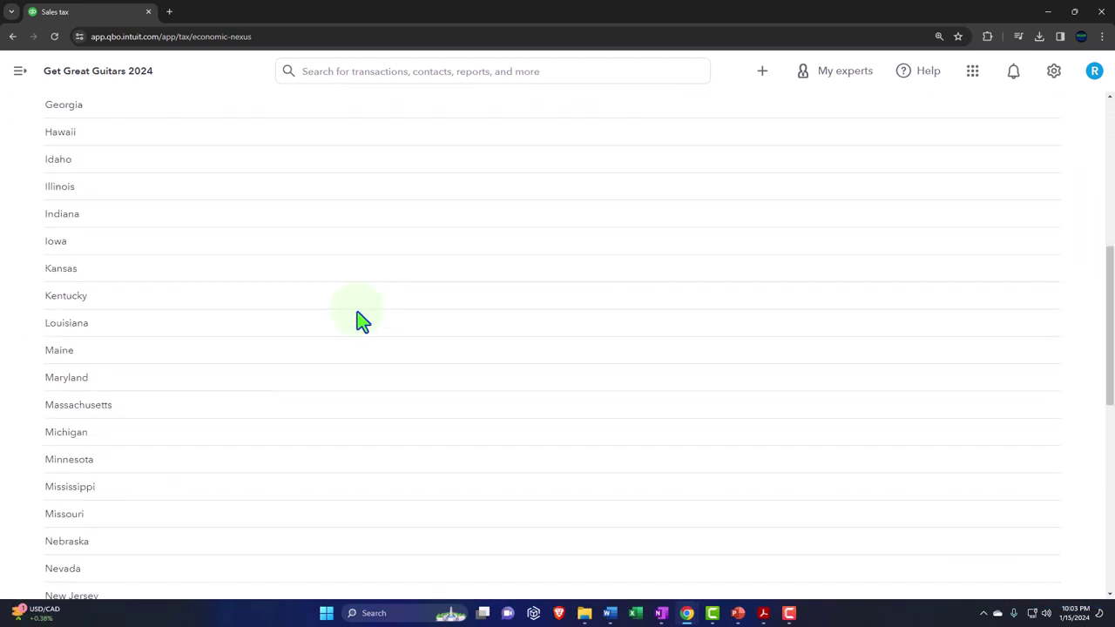
scroll(356, 319, up, 5)
click(118, 120)
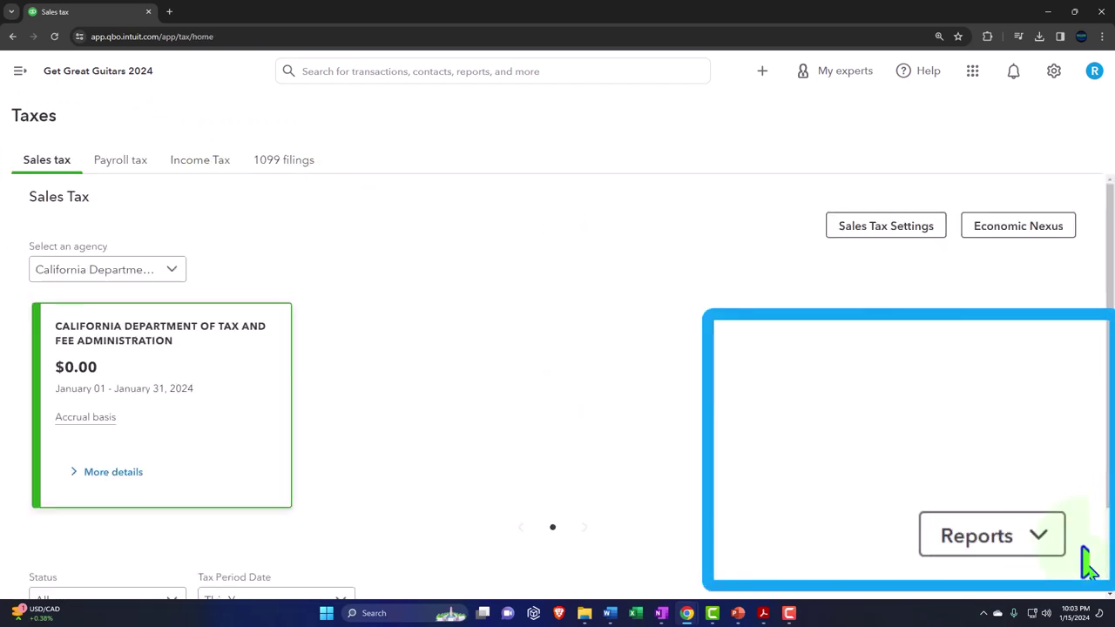
click(1037, 527)
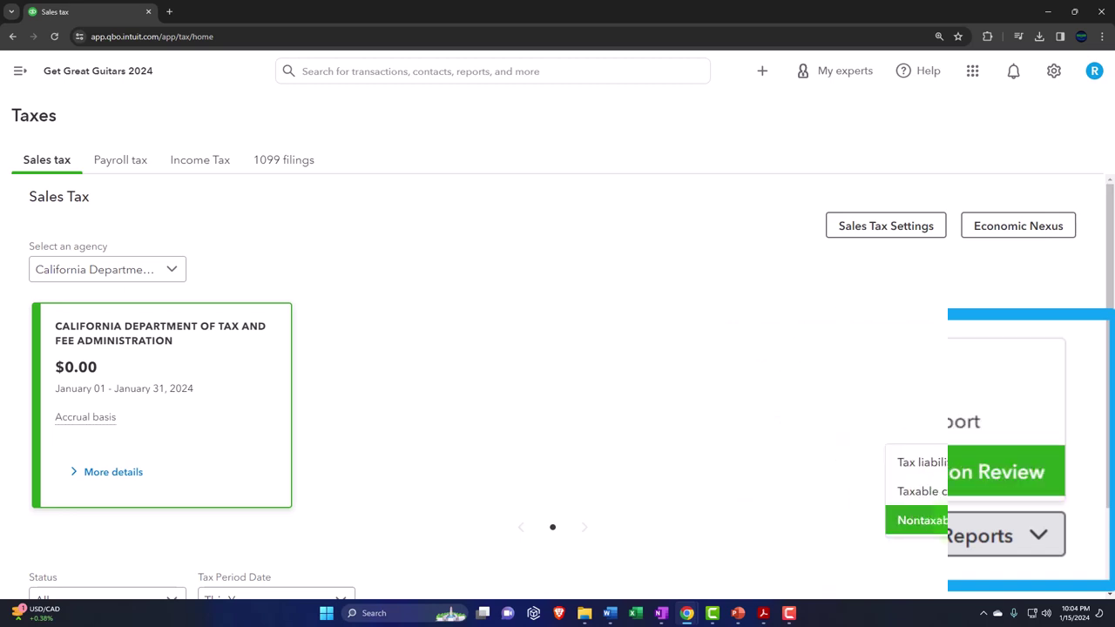
click(747, 383)
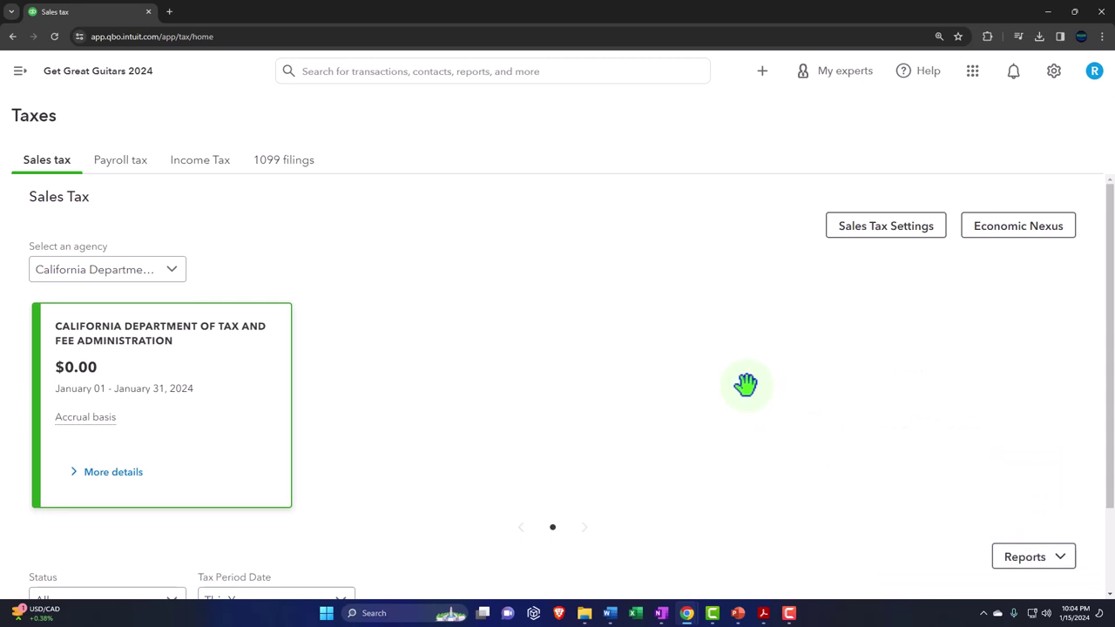
Open the sales tax settings, look at the California agency's reporting method options and close its details without changes
click(841, 242)
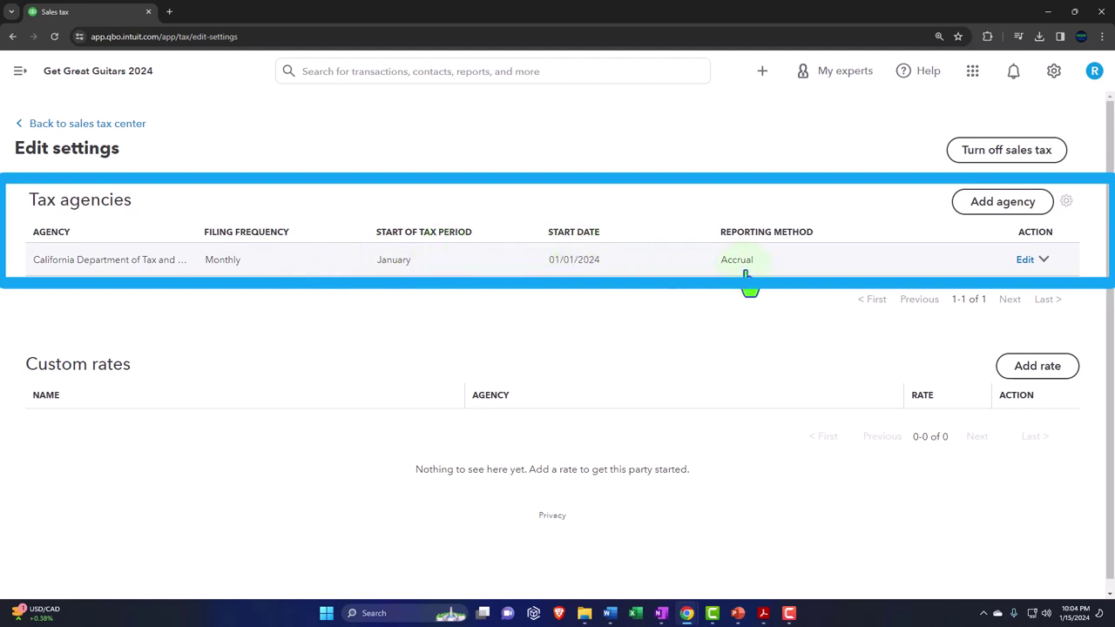
click(1025, 261)
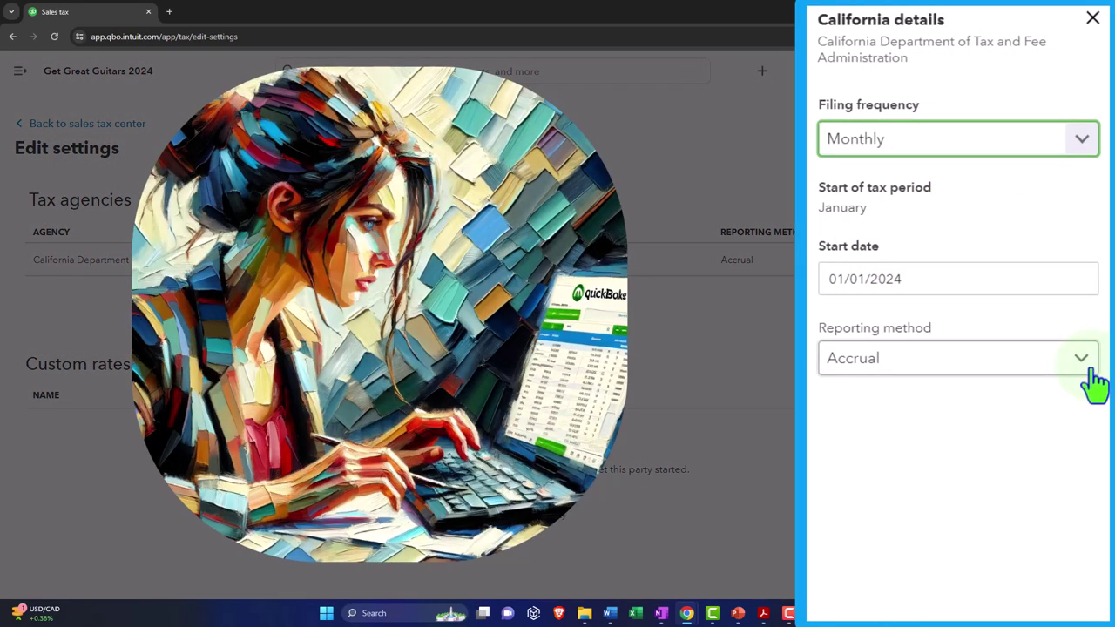
click(1089, 324)
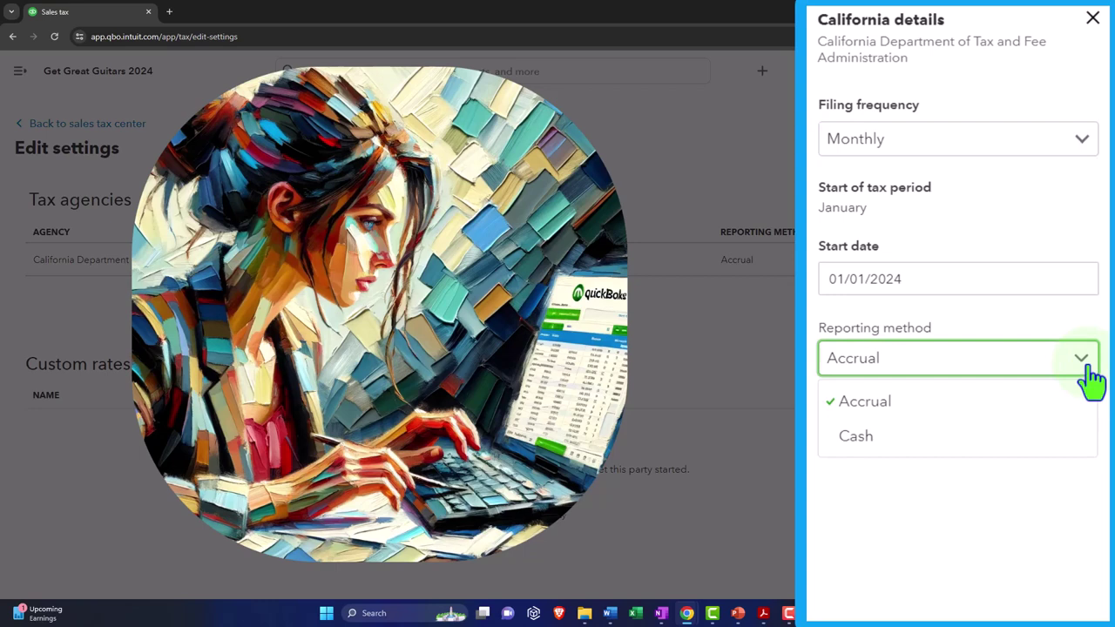
click(1089, 370)
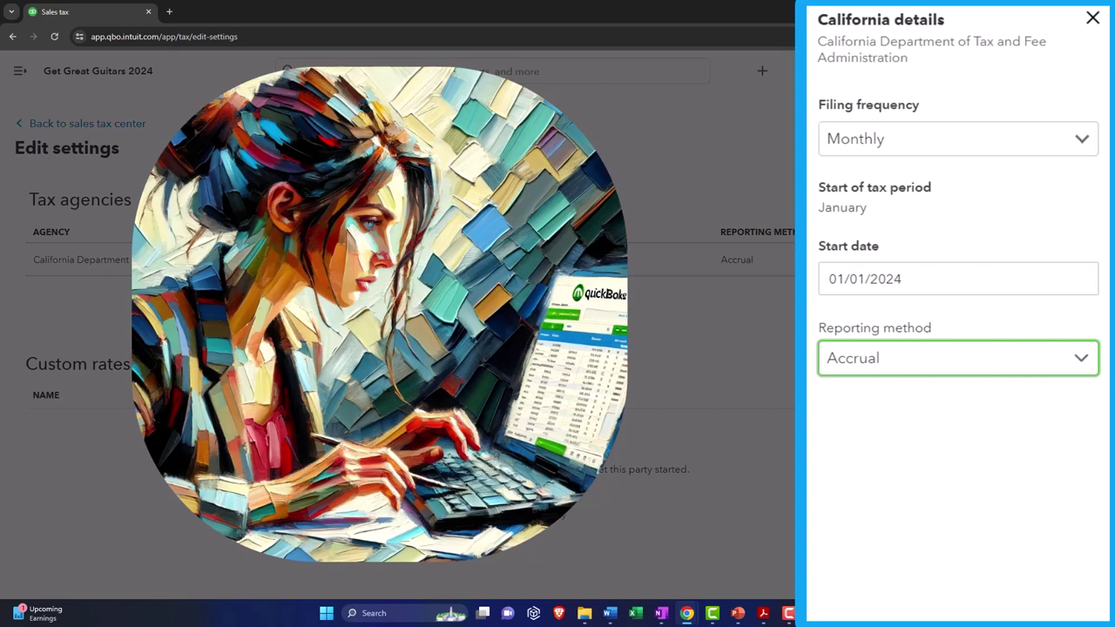
click(1097, 67)
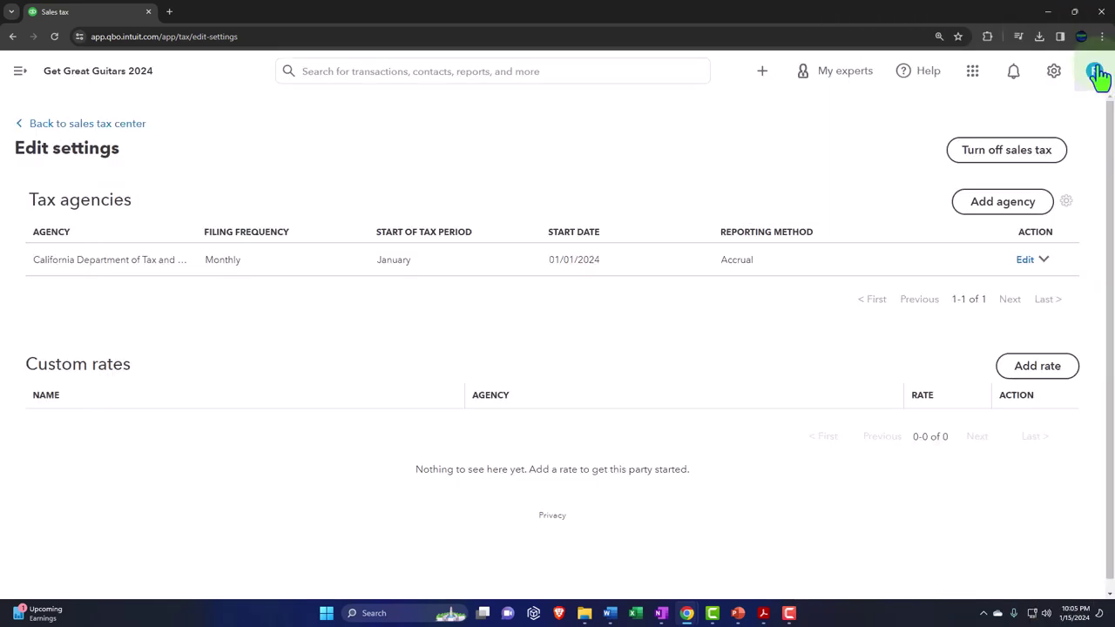
Look at the options for making the California agency inactive, turning off sales tax and adding another agency
click(1042, 259)
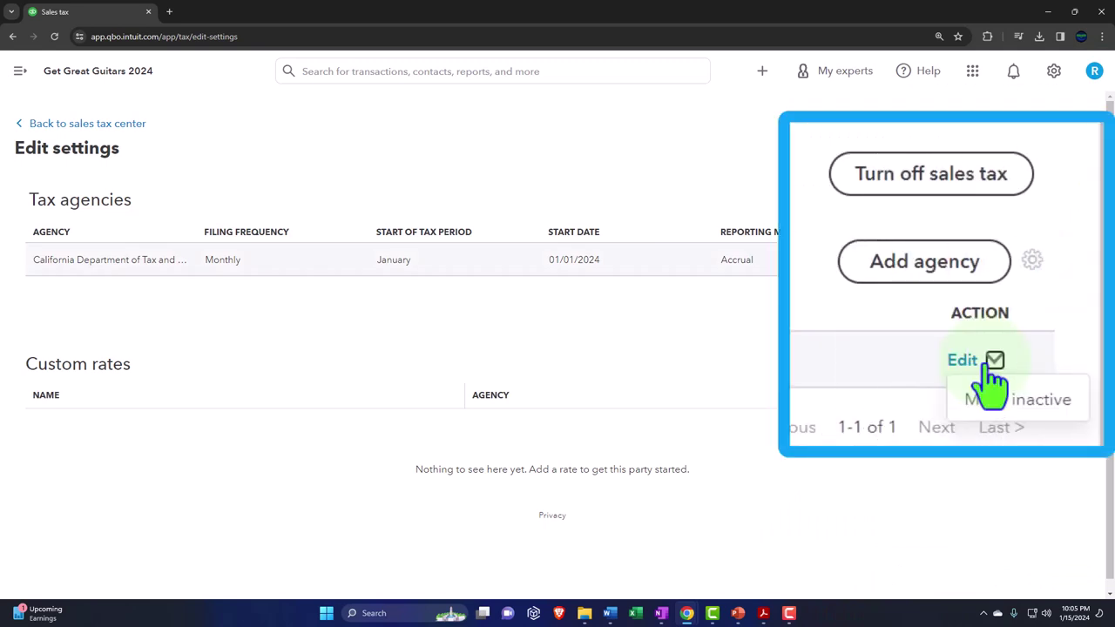
click(999, 368)
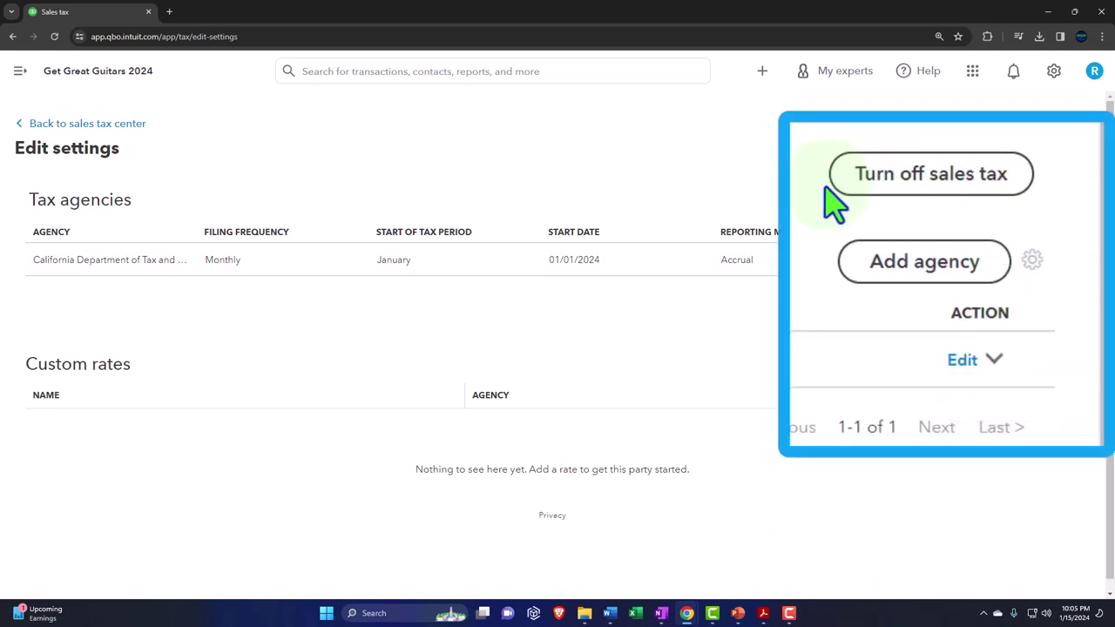
click(935, 196)
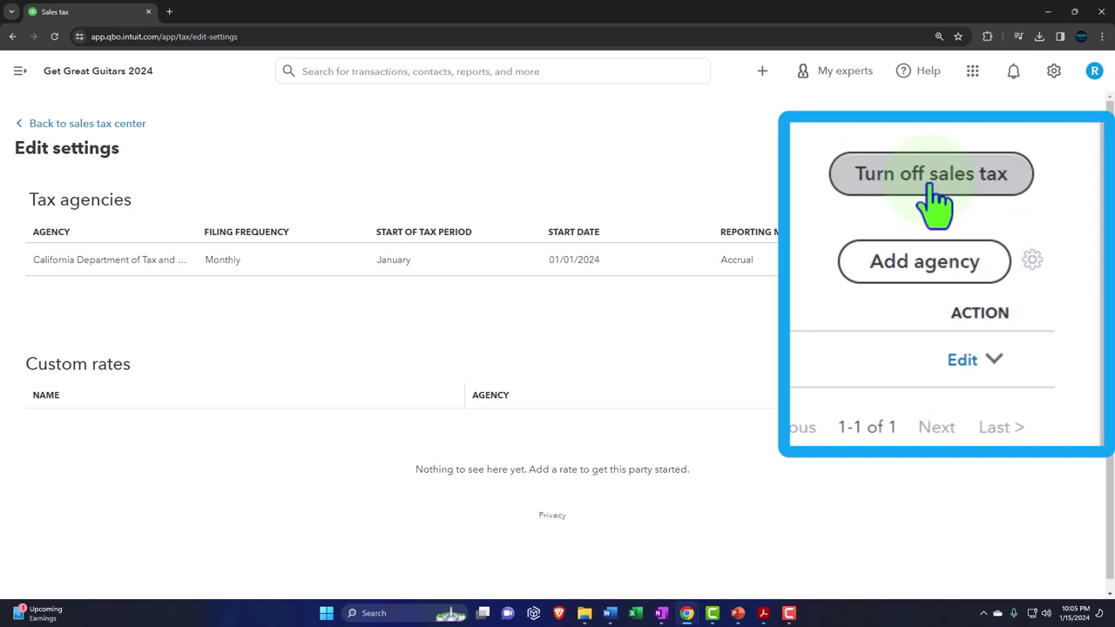
click(899, 272)
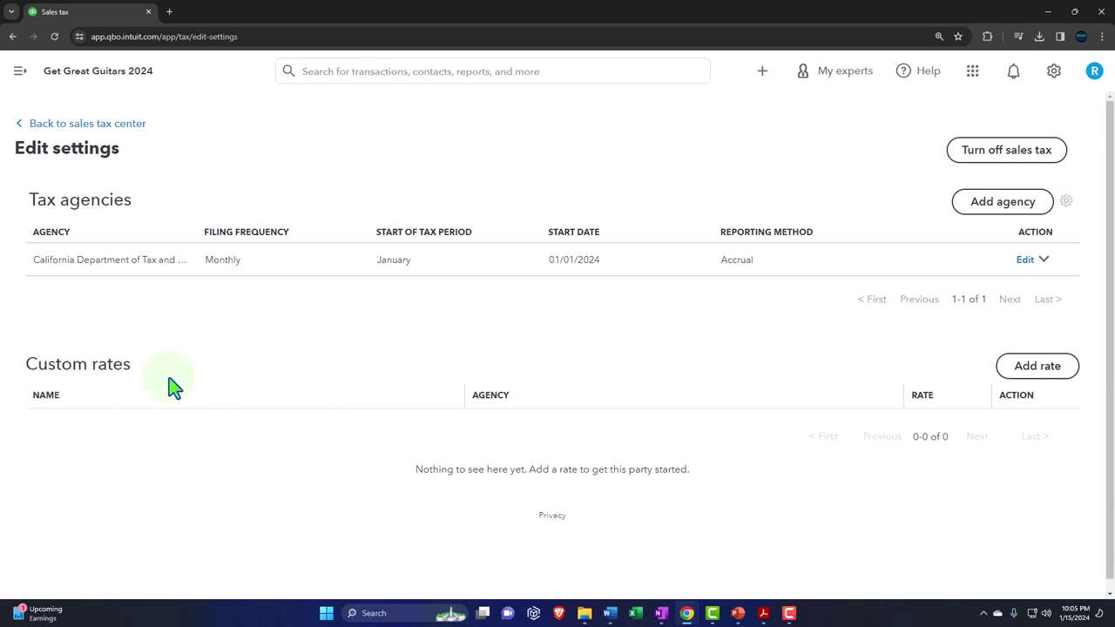
Start a new custom sales tax rate of the combined type and name it "Example State Tax"
click(1029, 383)
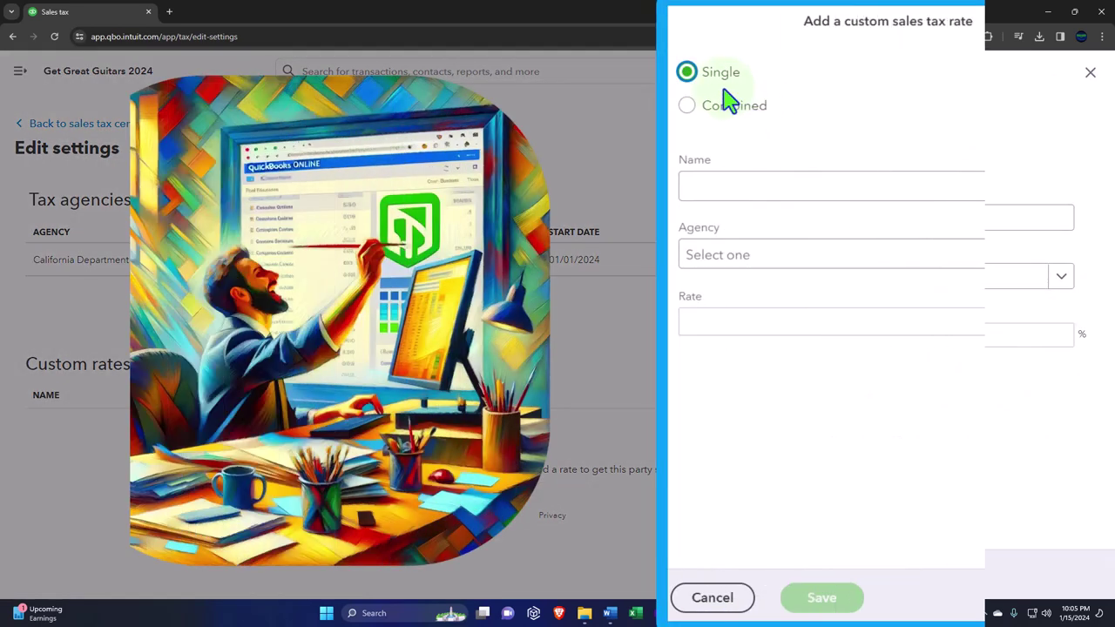
click(705, 83)
click(687, 105)
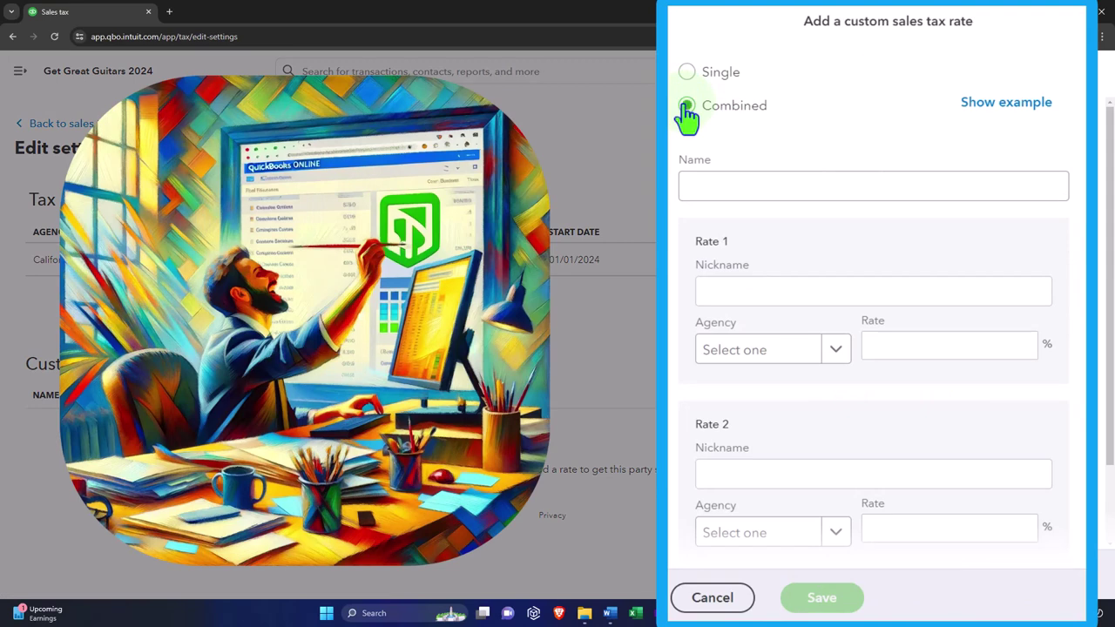
click(740, 196)
click(710, 181)
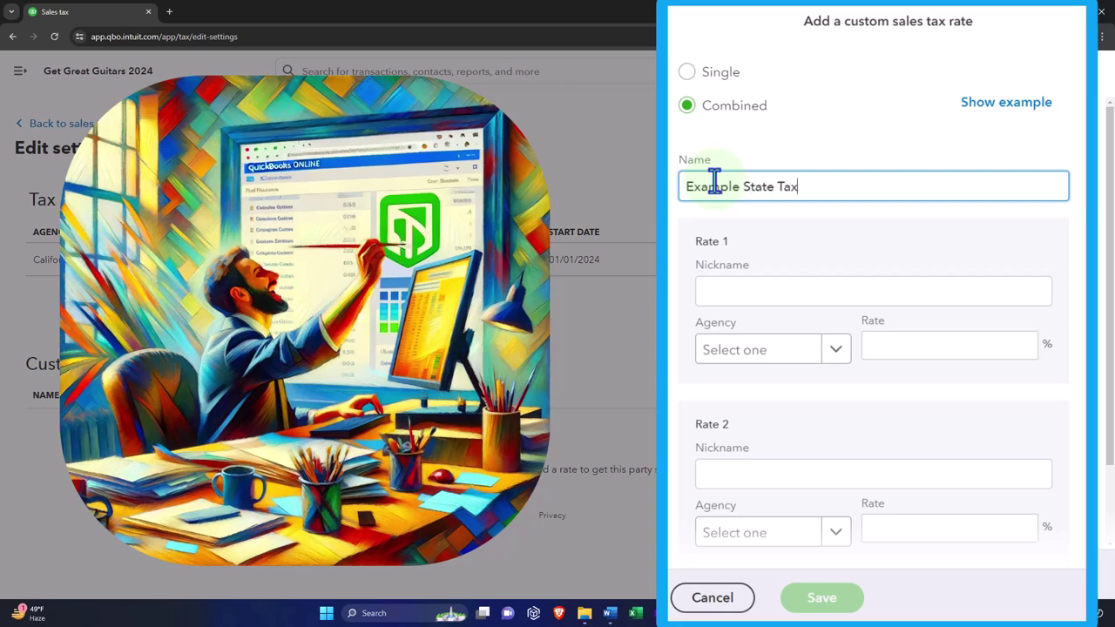
Fill in Rate 1 with the nickname "Example State Tax", the Alabama Department of Revenue as agency and a rate of 4%
triple_click(752, 186)
key(ctrl+c)
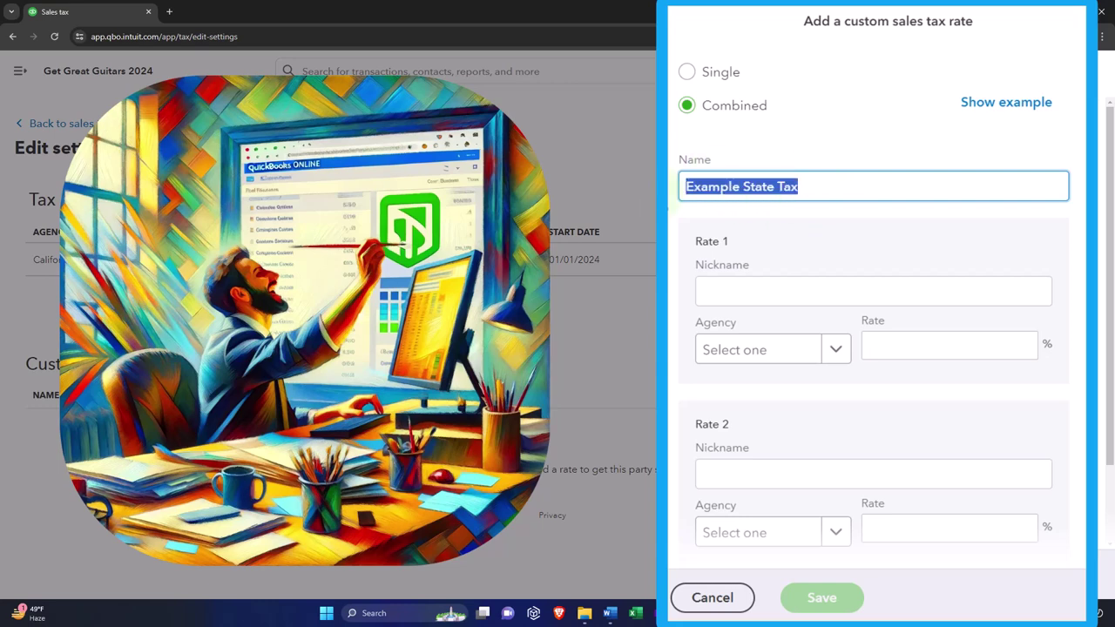
click(730, 291)
key(ctrl+v)
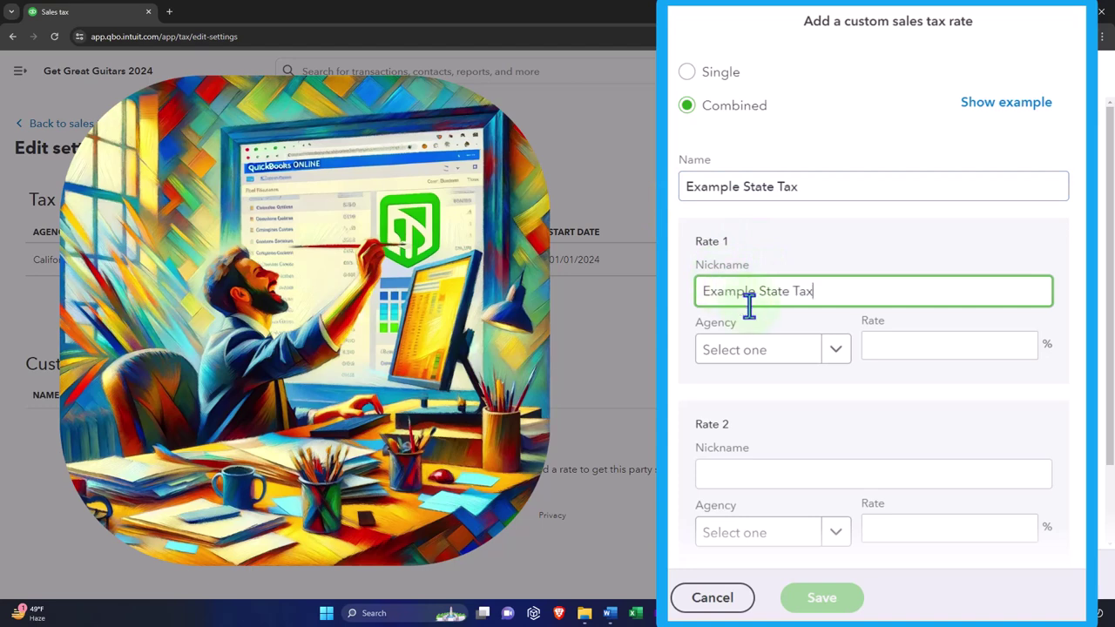
click(839, 353)
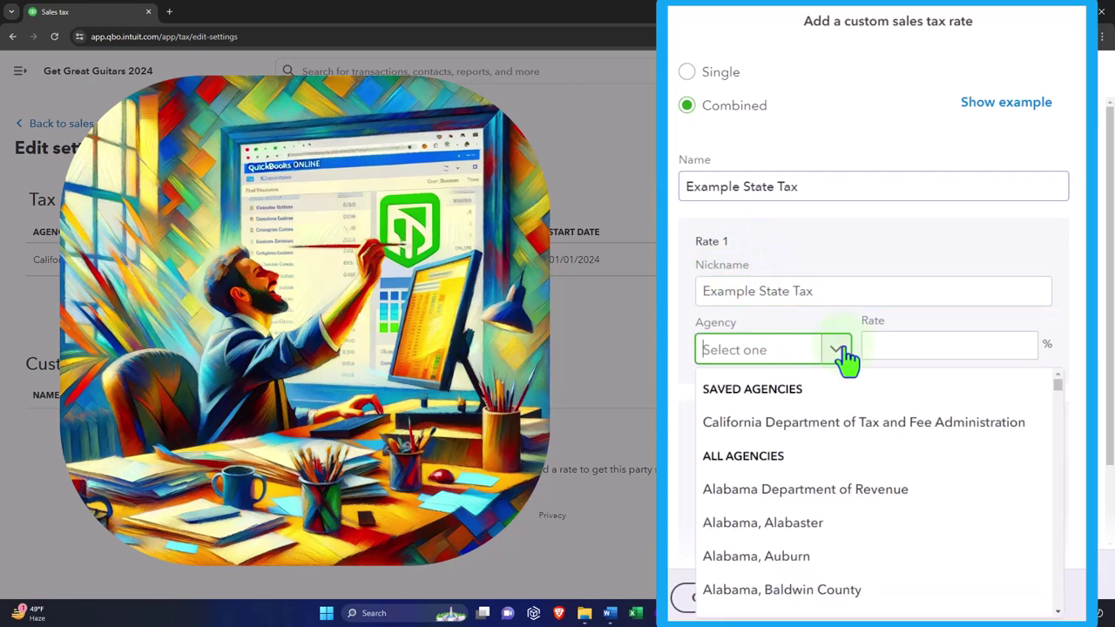
scroll(887, 455, down, 5)
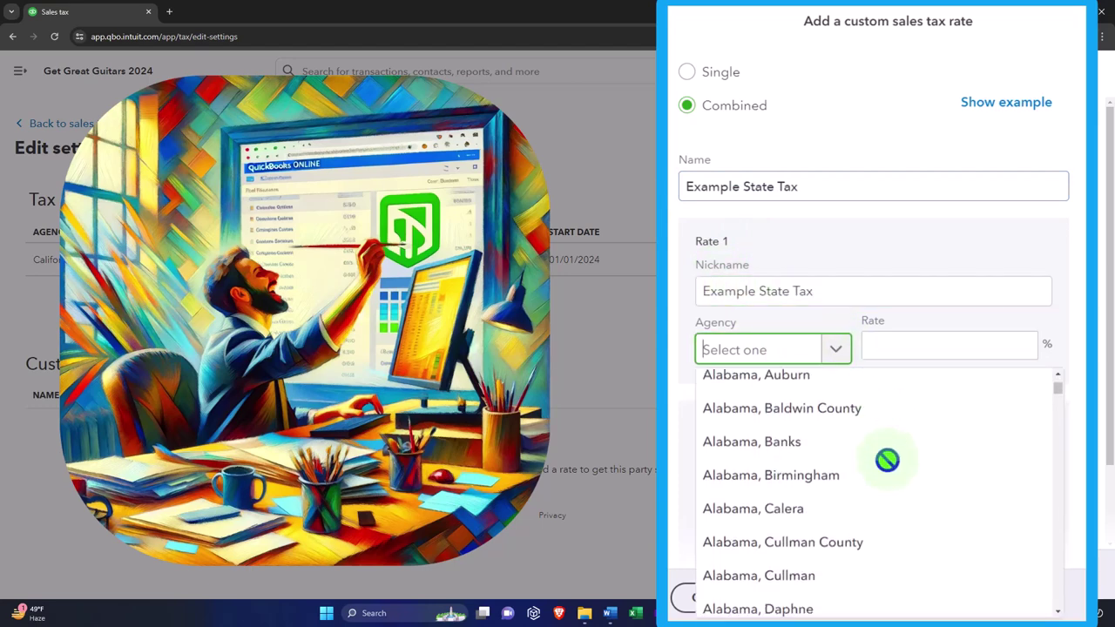
scroll(887, 459, down, 15)
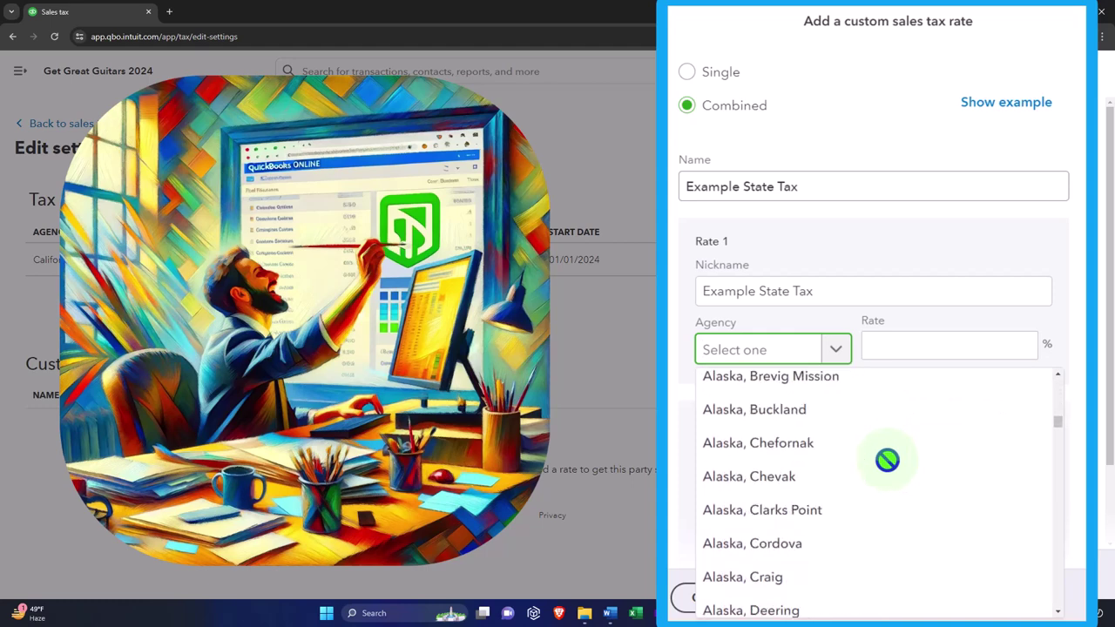
scroll(886, 460, up, 15)
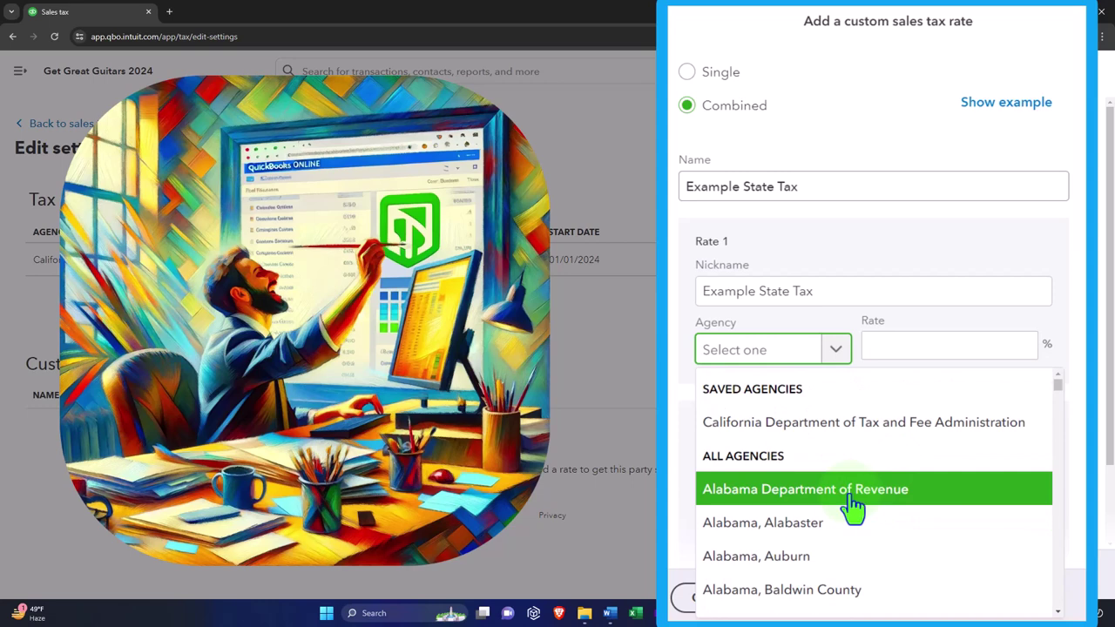
click(853, 510)
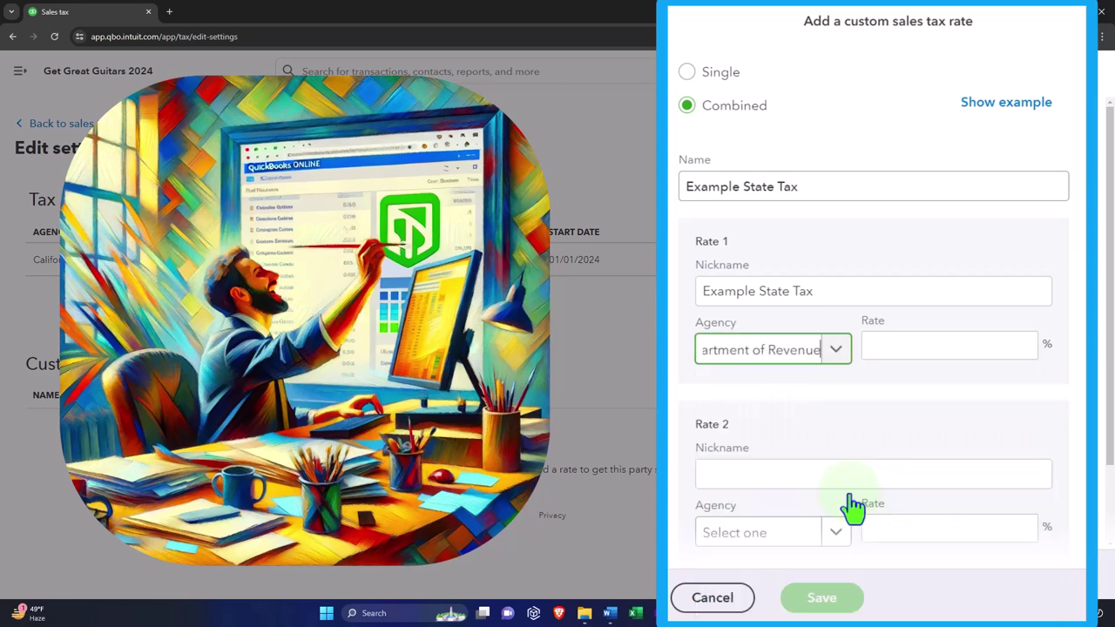
key(Tab)
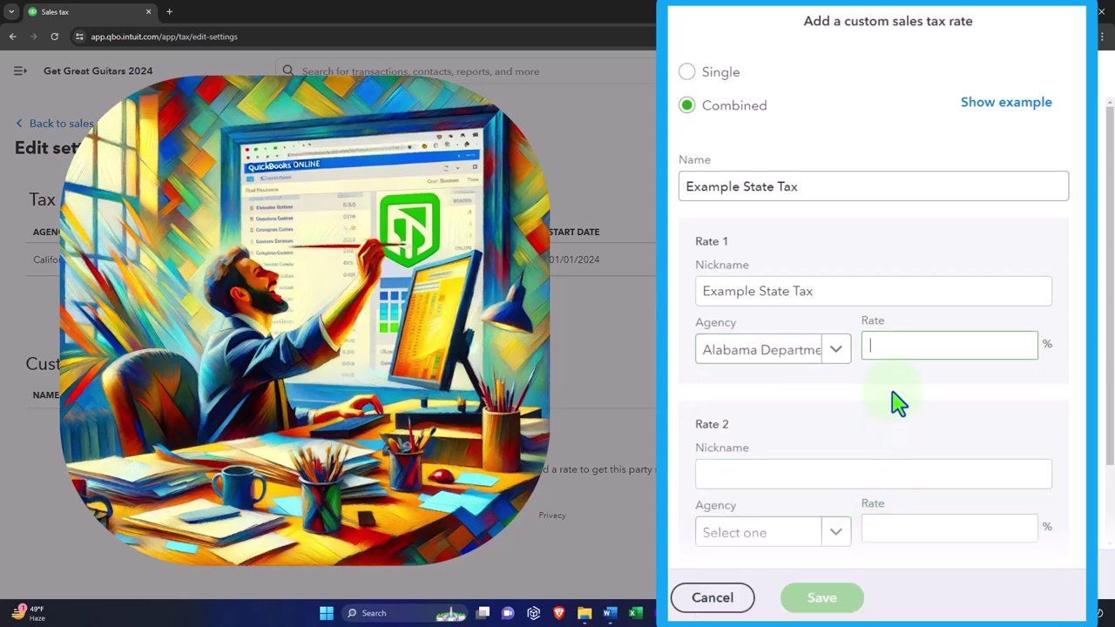
key(Tab)
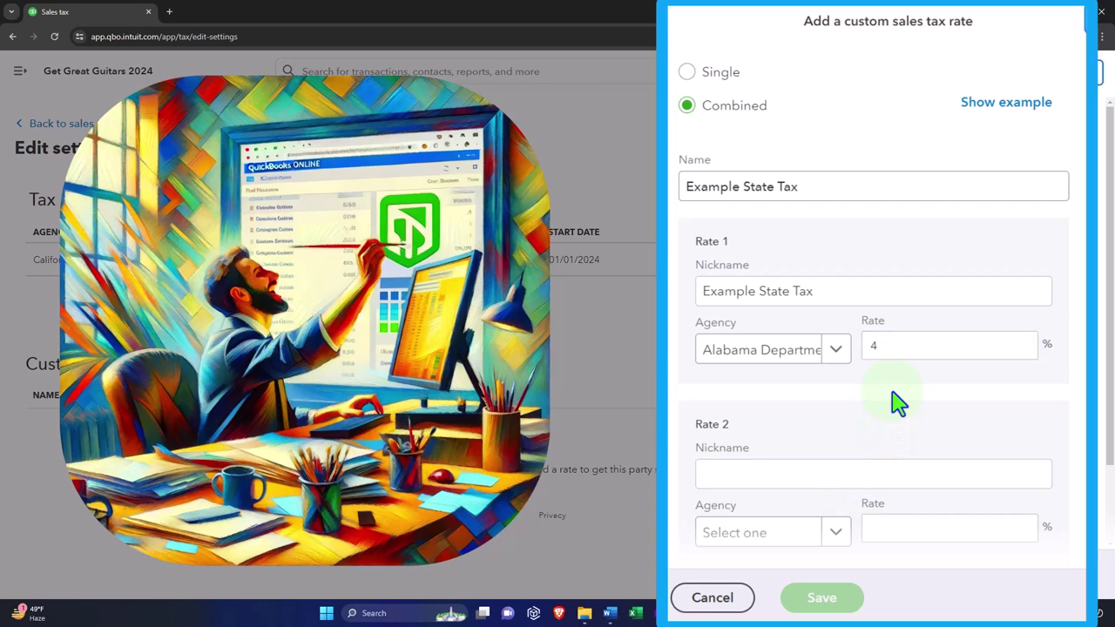
Give Rate 2 the nickname "Example Local Tax" and choose Alabama, Alabaster as its agency
click(741, 471)
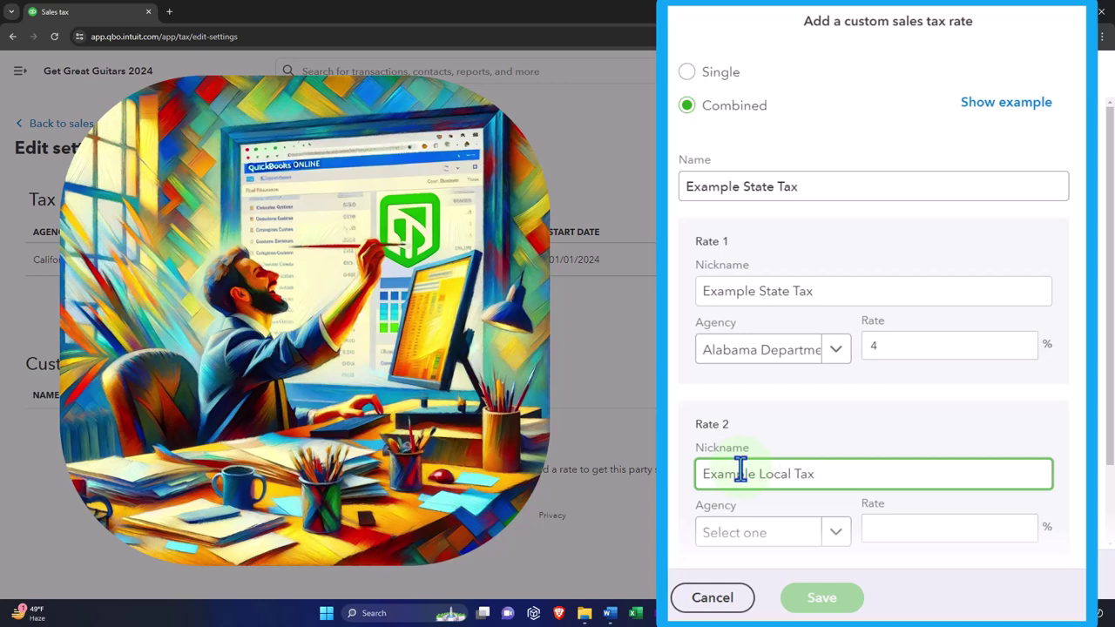
scroll(741, 472, down, 3)
key(ctrl+a)
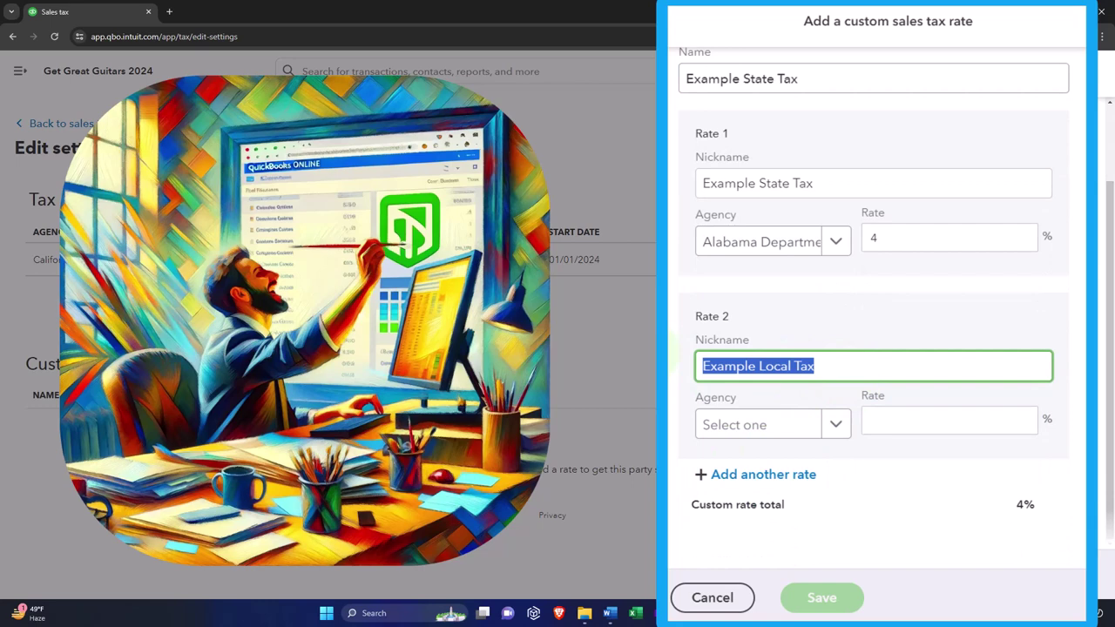
click(836, 436)
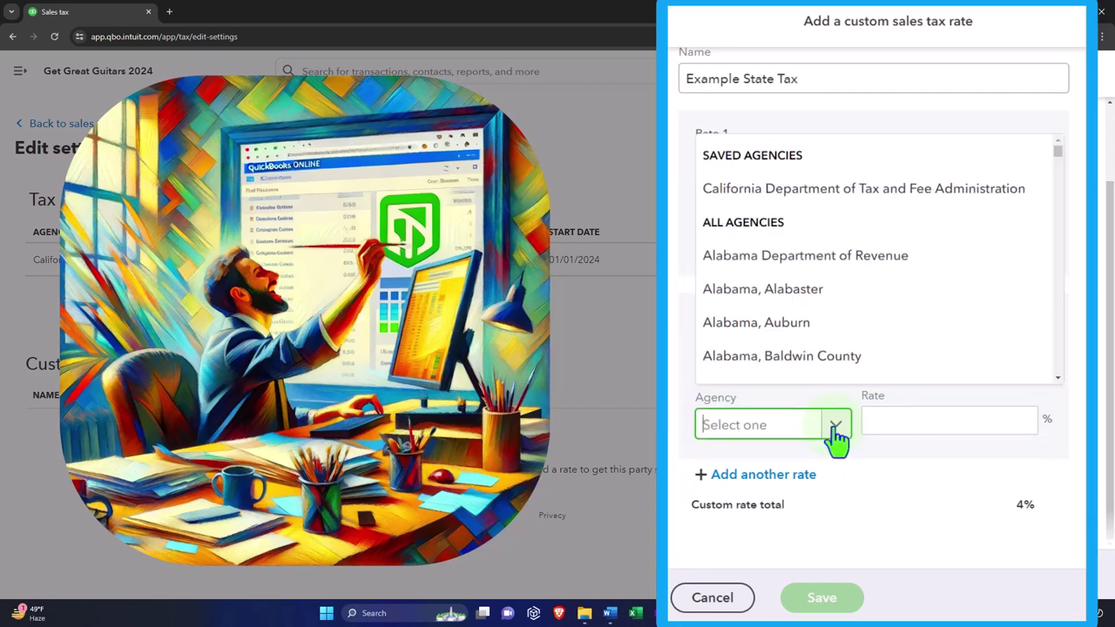
click(782, 296)
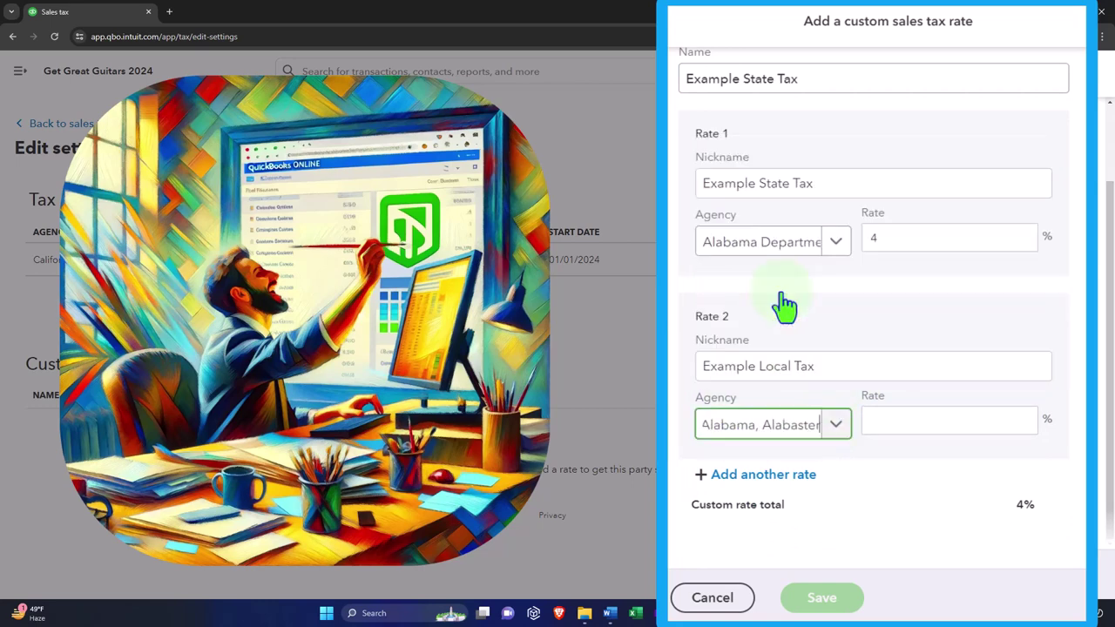
Change the agency of Rate 2 to Colorado, Denver
click(835, 427)
scroll(792, 304, down, 3)
scroll(795, 301, down, 12)
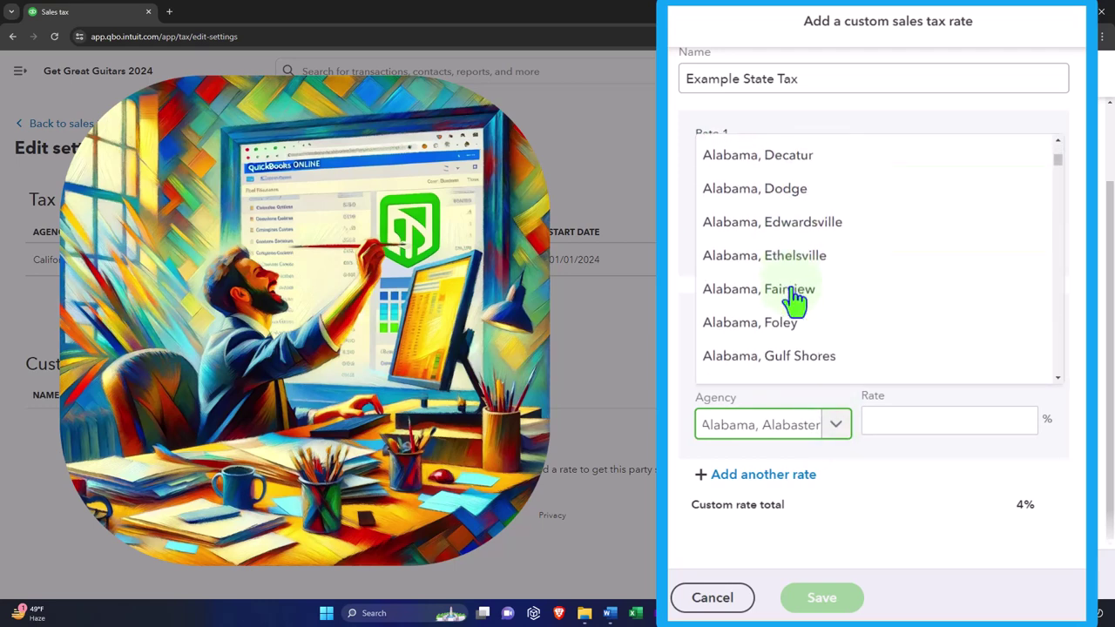
scroll(795, 301, down, 15)
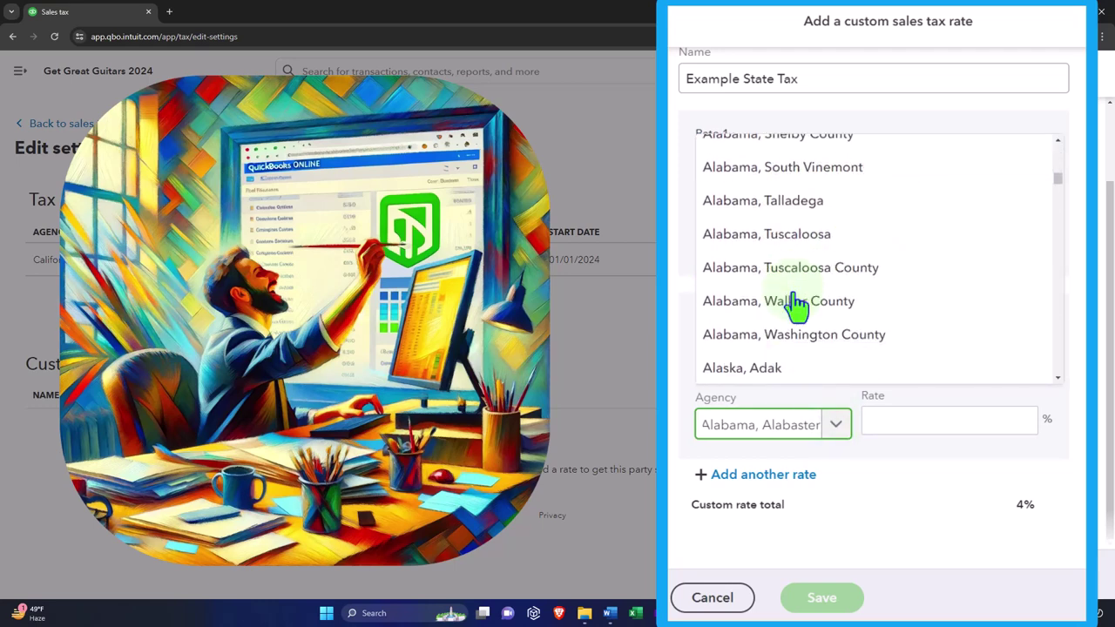
scroll(798, 305, down, 20)
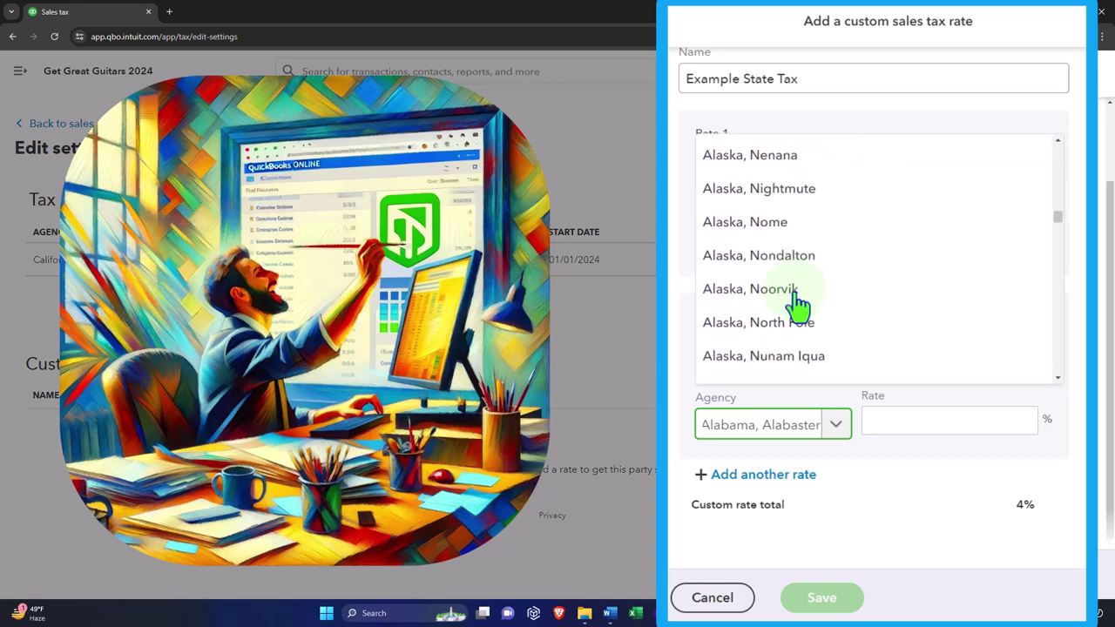
scroll(800, 323, down, 1)
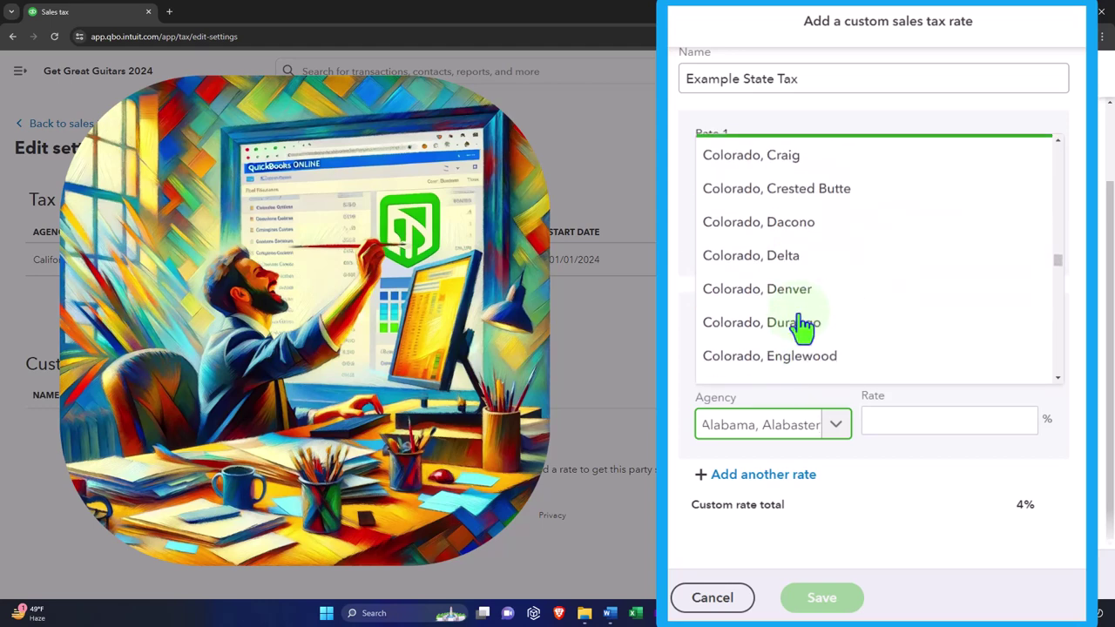
click(793, 296)
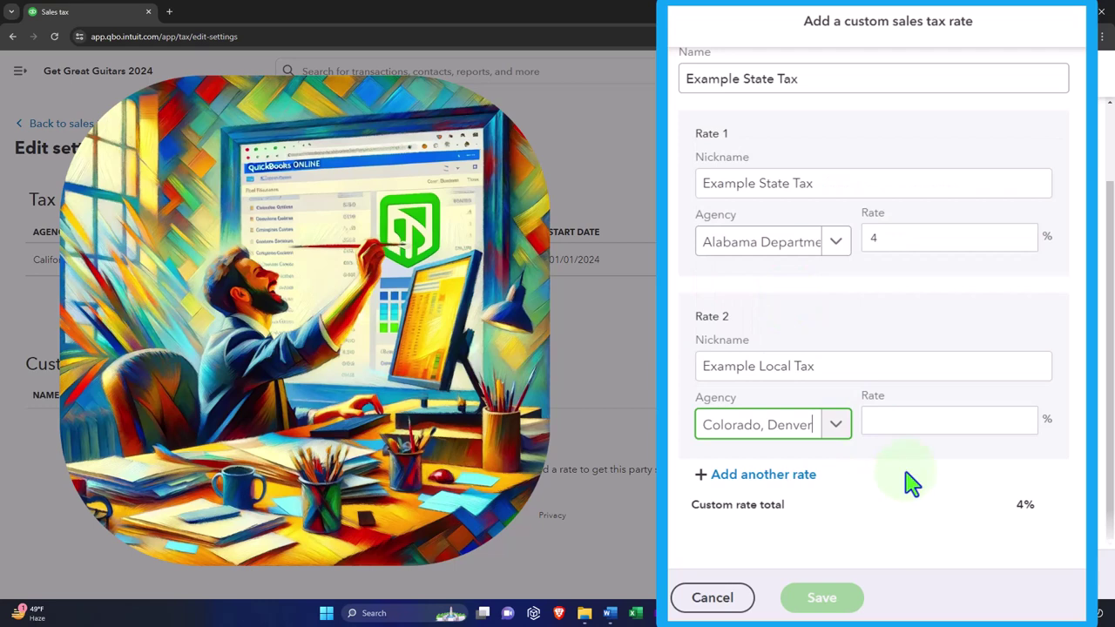
Set Rate 2 to 1% and save the combined custom rate
click(898, 424)
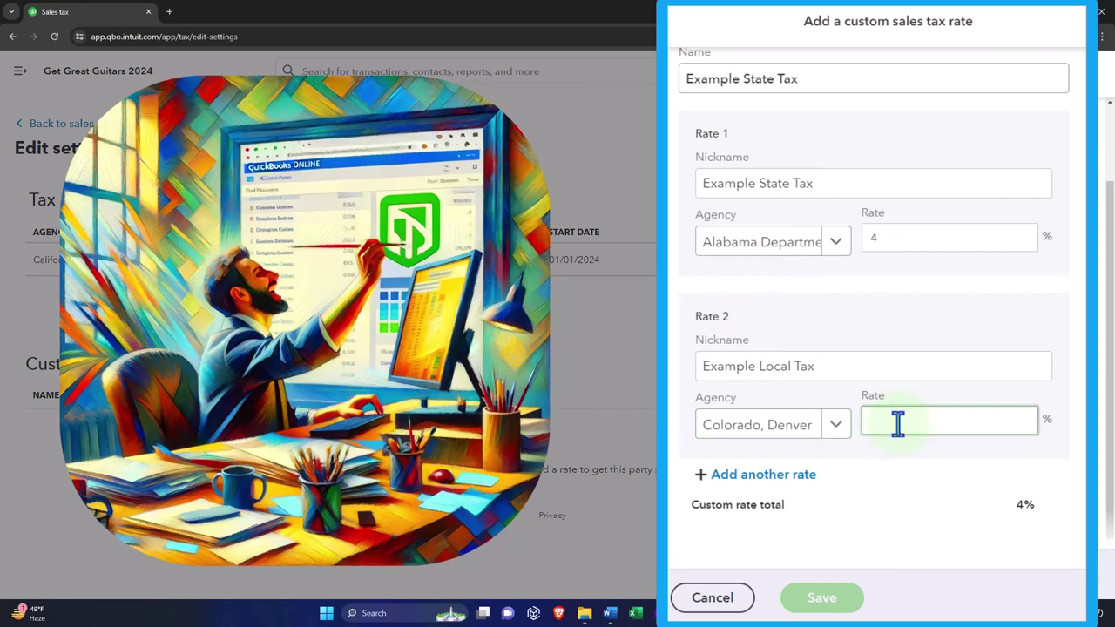
key(Tab)
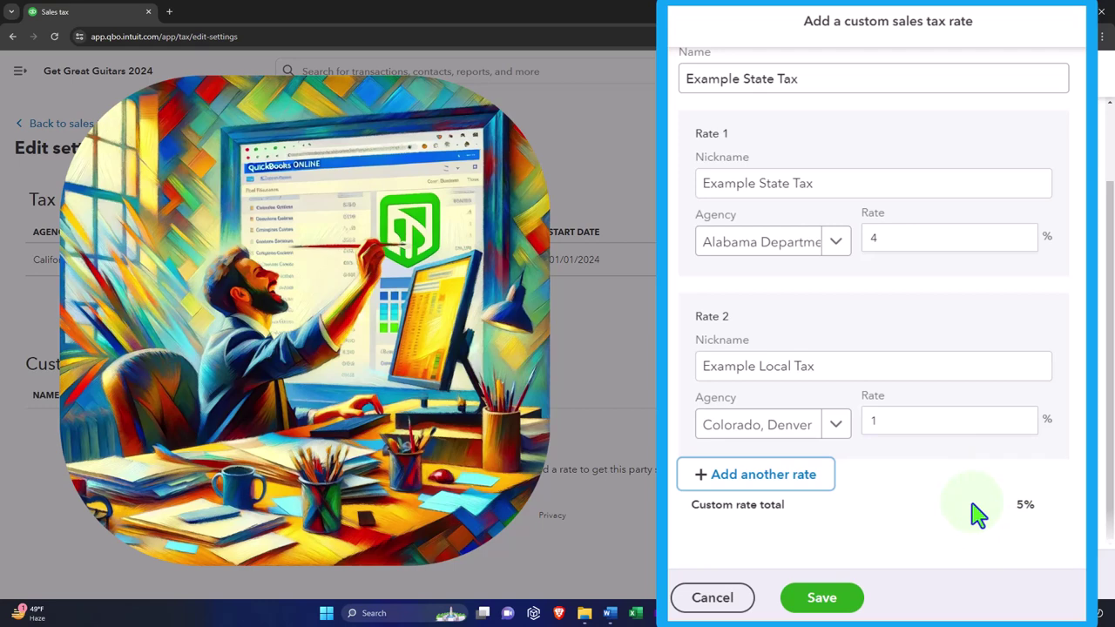
scroll(970, 511, up, 2)
scroll(954, 548, down, 2)
click(849, 599)
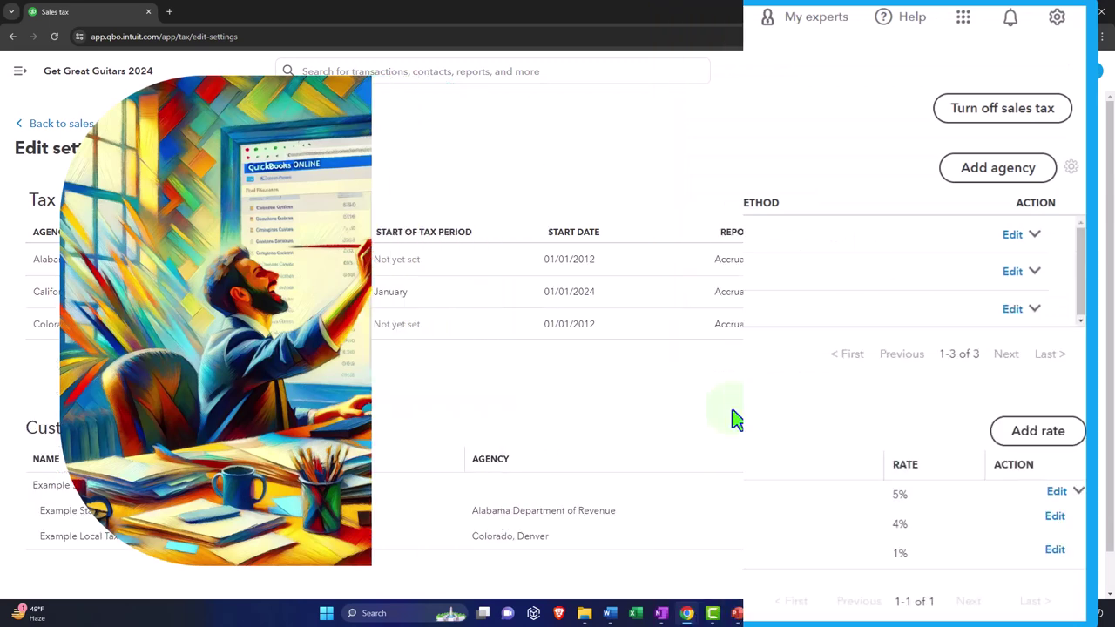
Review the saved custom rates, look at the combined rate's action options and return to the sales tax center
scroll(737, 418, down, 1)
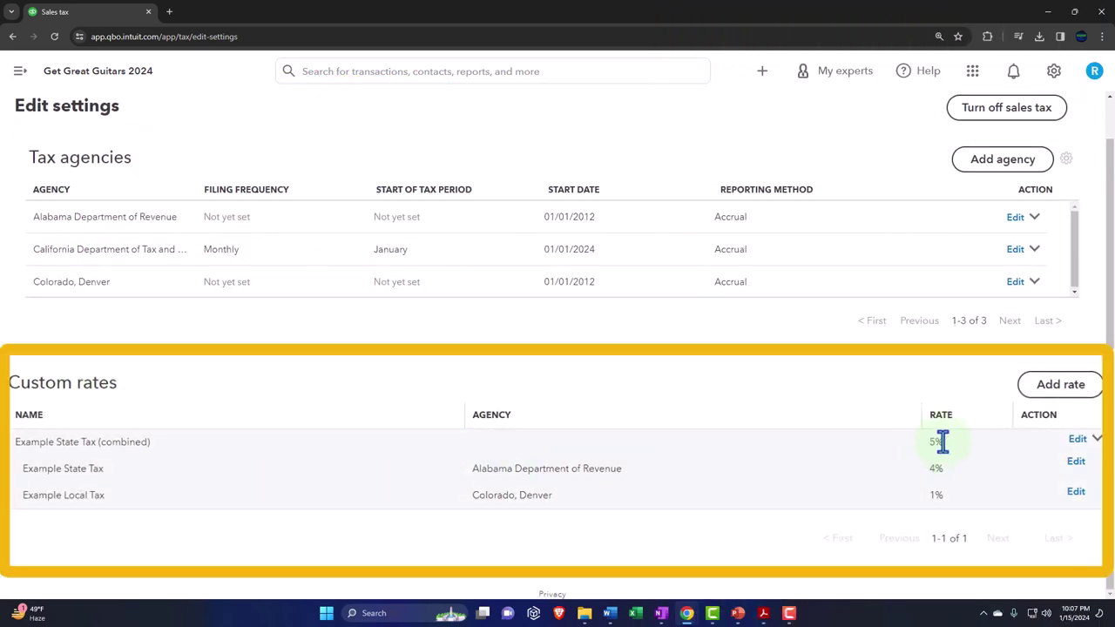
click(1096, 440)
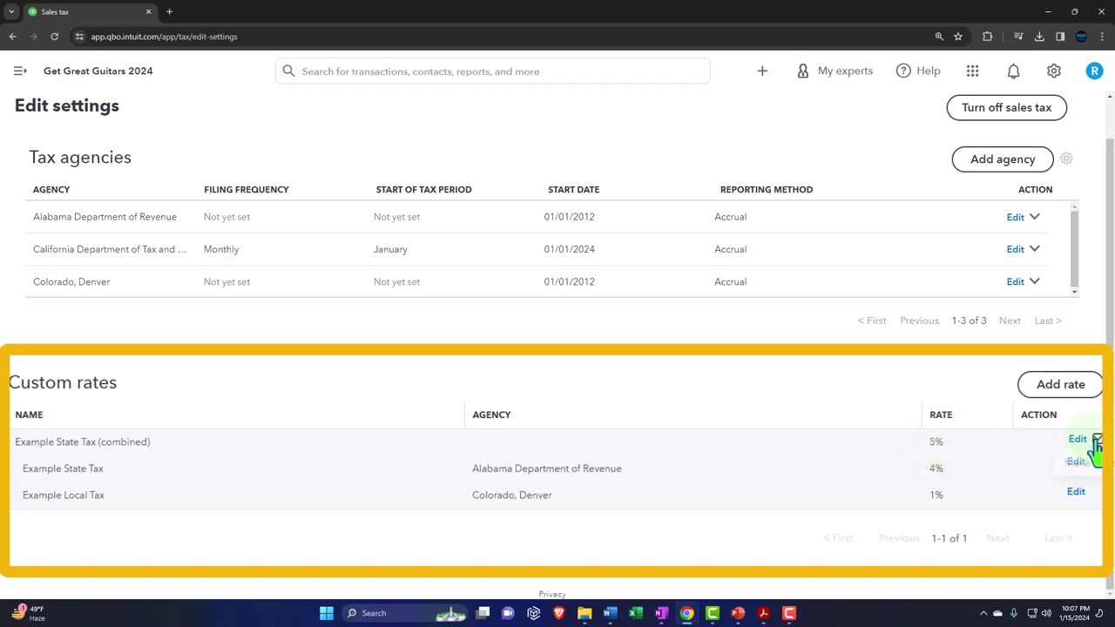
click(1097, 441)
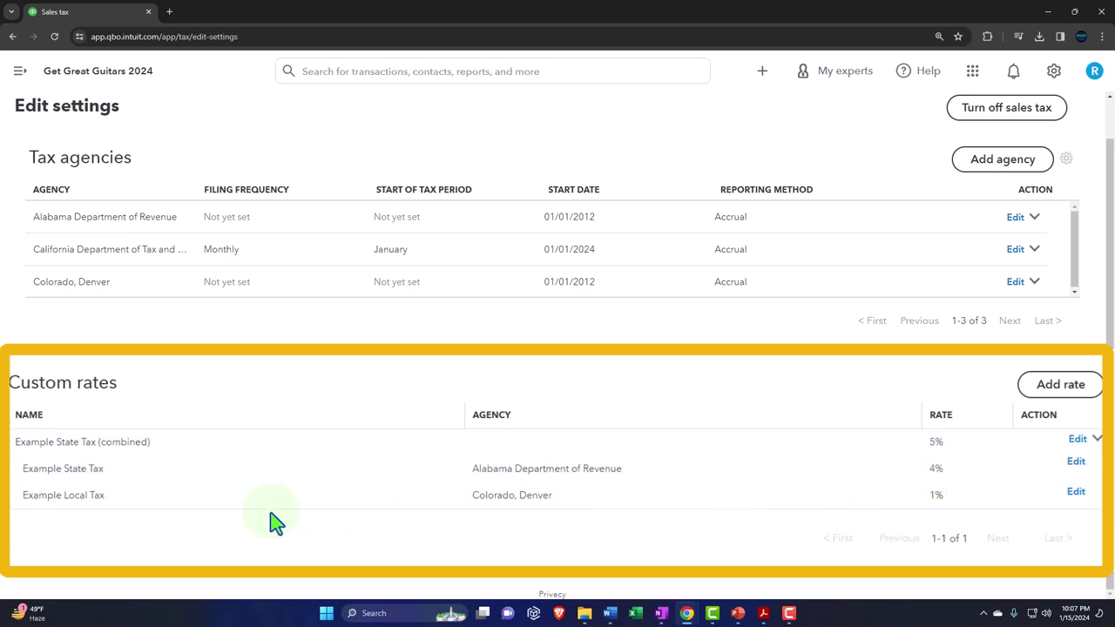
scroll(276, 517, up, 1)
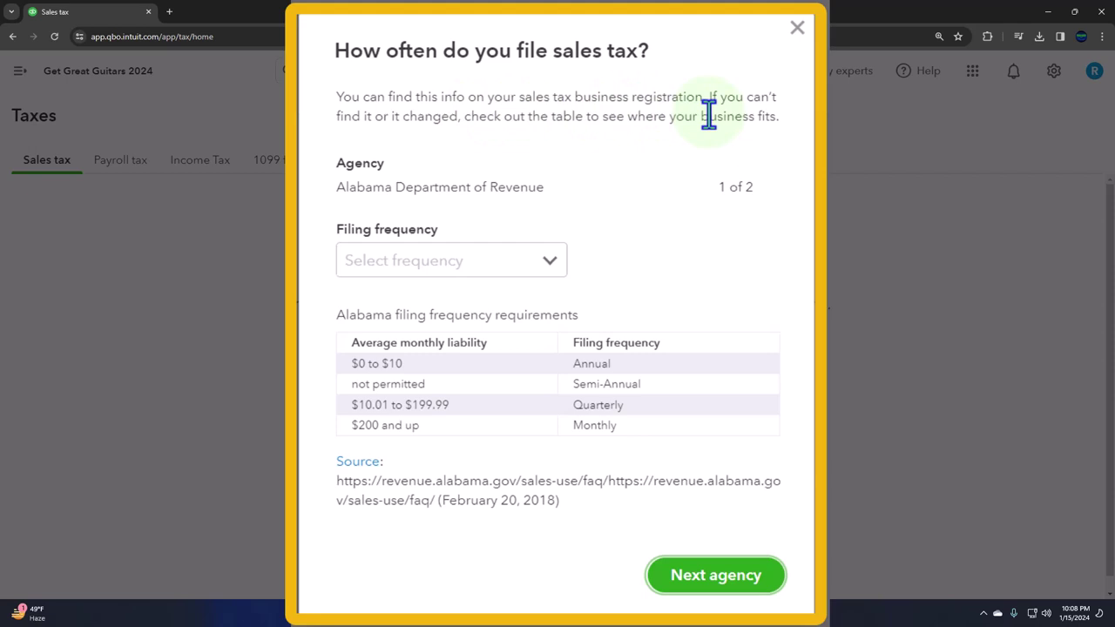
Set the filing frequency to Monthly for both the Alabama Department of Revenue and Colorado, Denver, and save
click(552, 266)
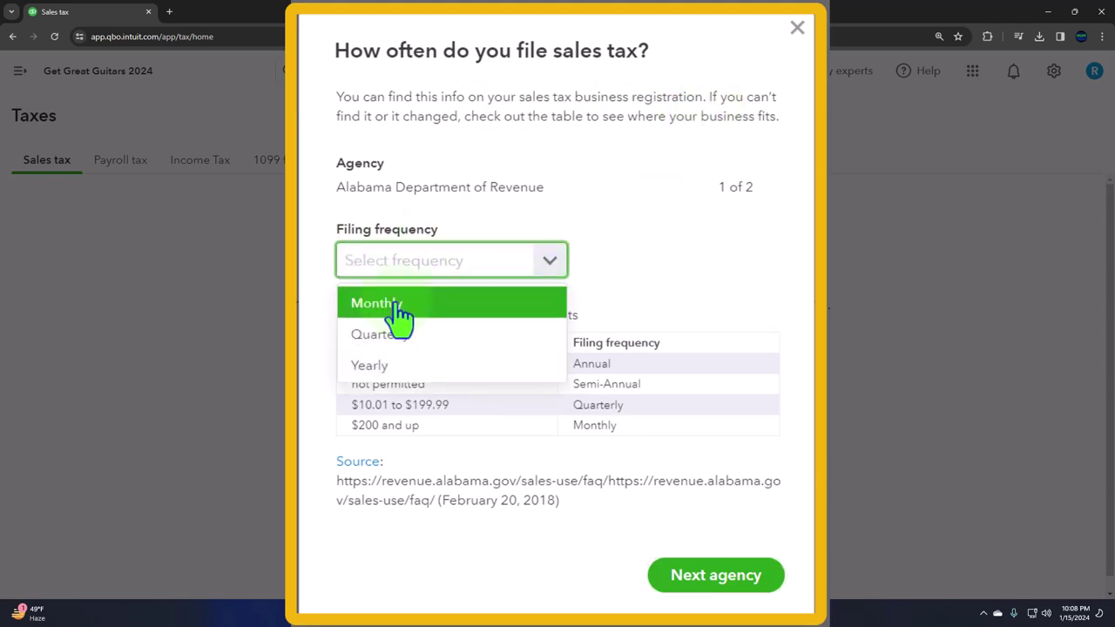
click(396, 304)
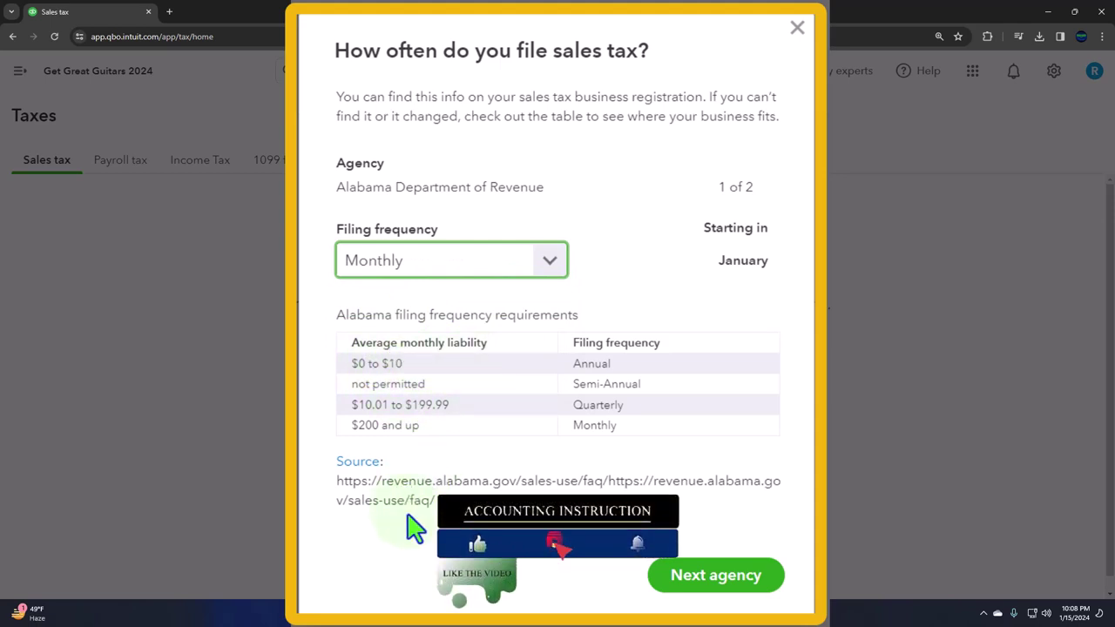
click(711, 577)
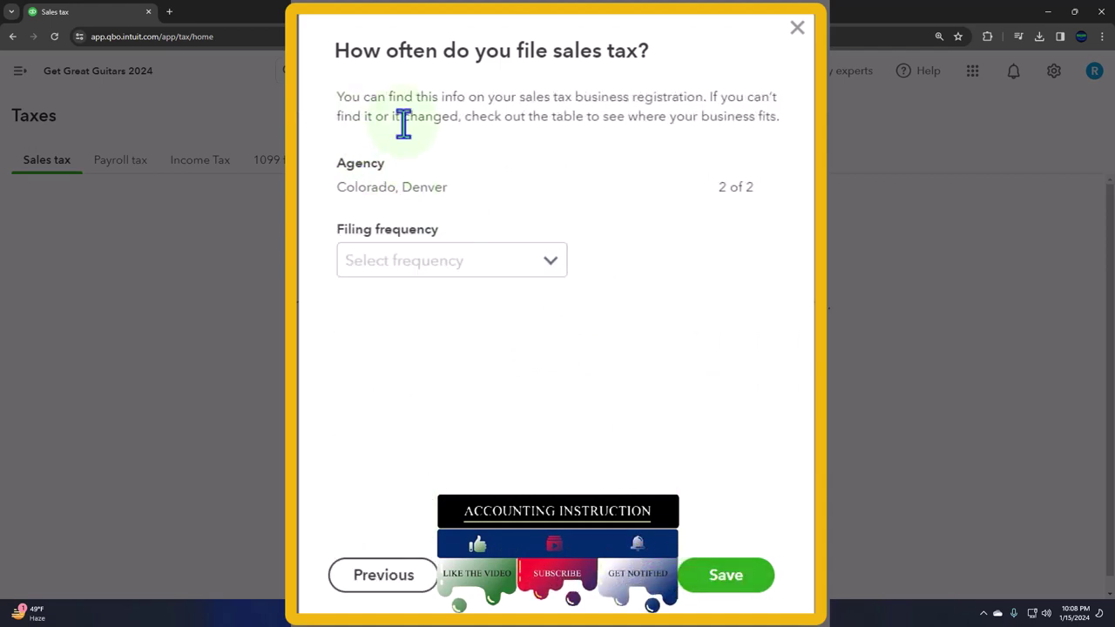
click(558, 267)
click(510, 311)
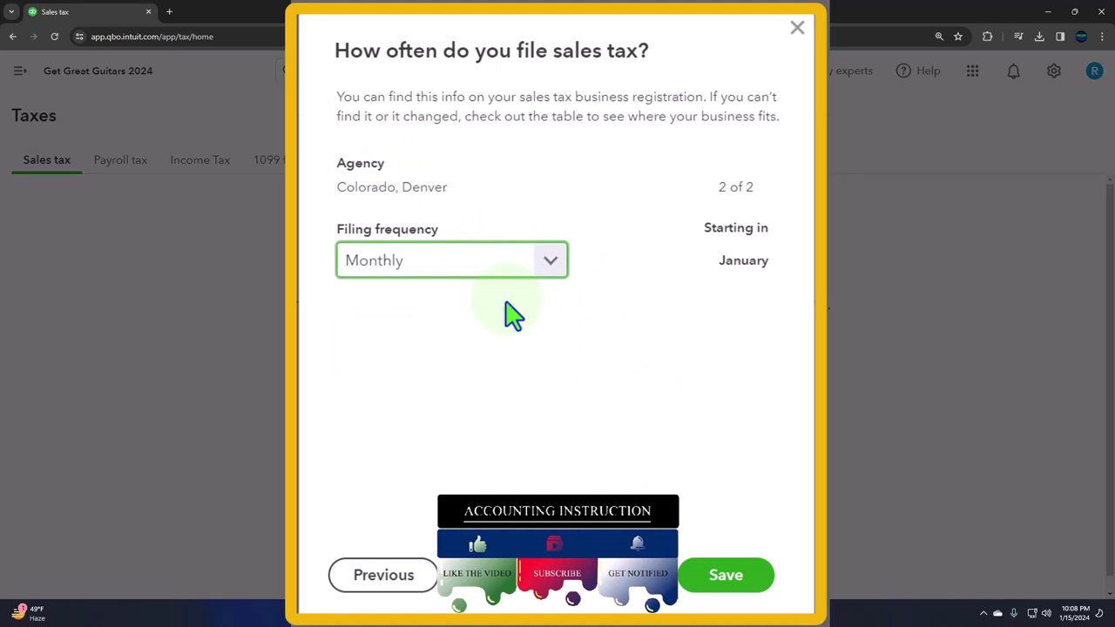
click(690, 521)
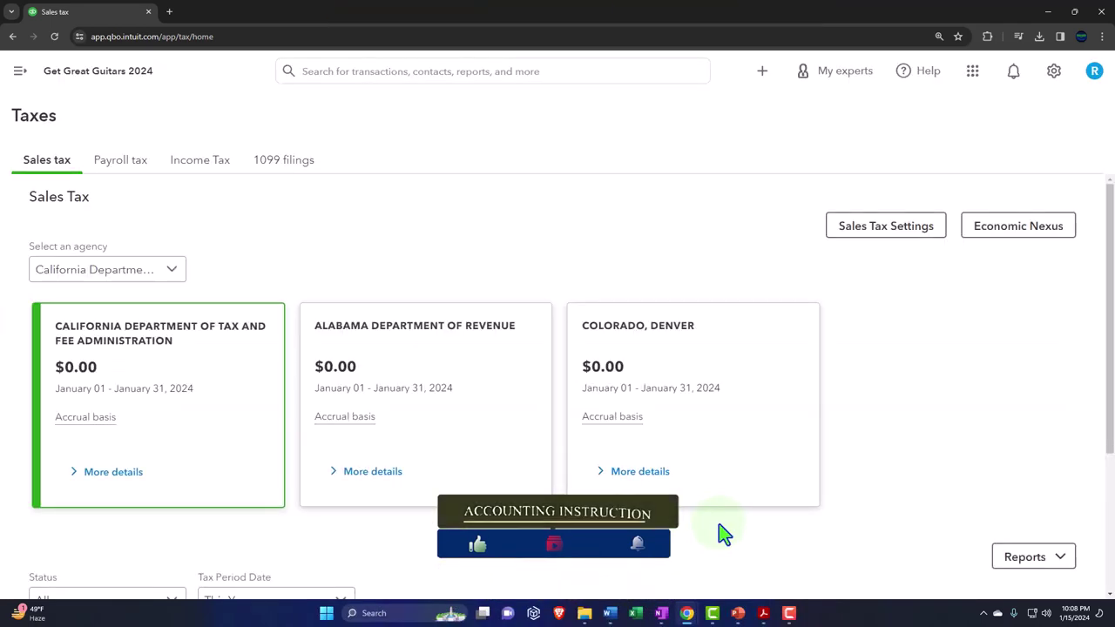
Expand the navigation menu, show the Alabama agency's details and look over the tax agencies and the tax returns list
click(19, 71)
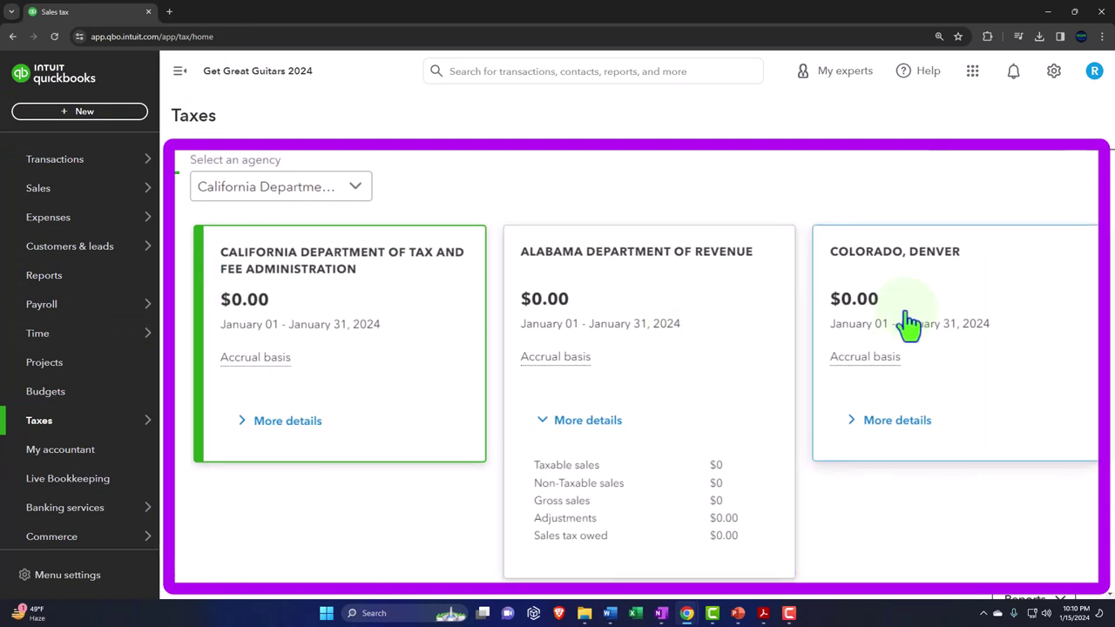
scroll(809, 347, down, 2)
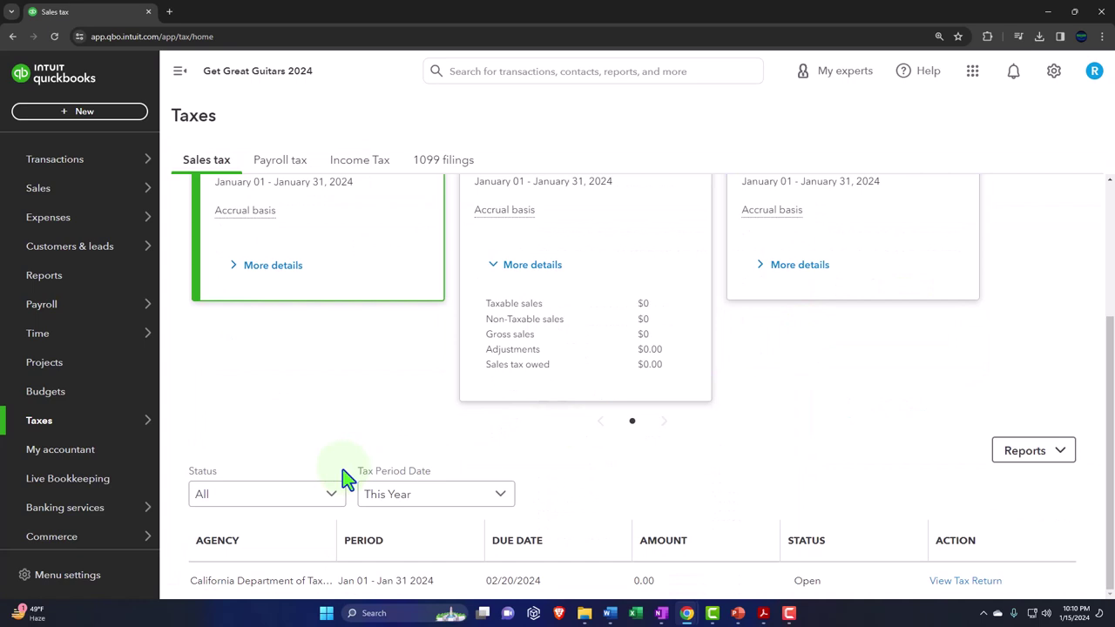
Open the Products & services list in the Sales area and collapse the navigation menu
mouse_move(113, 419)
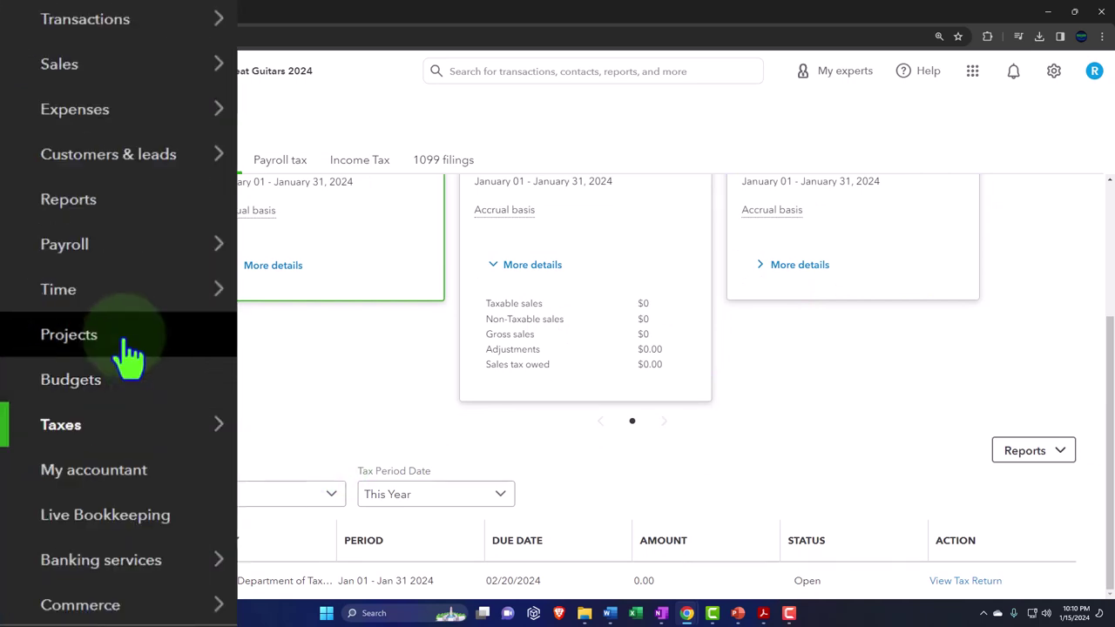
click(61, 68)
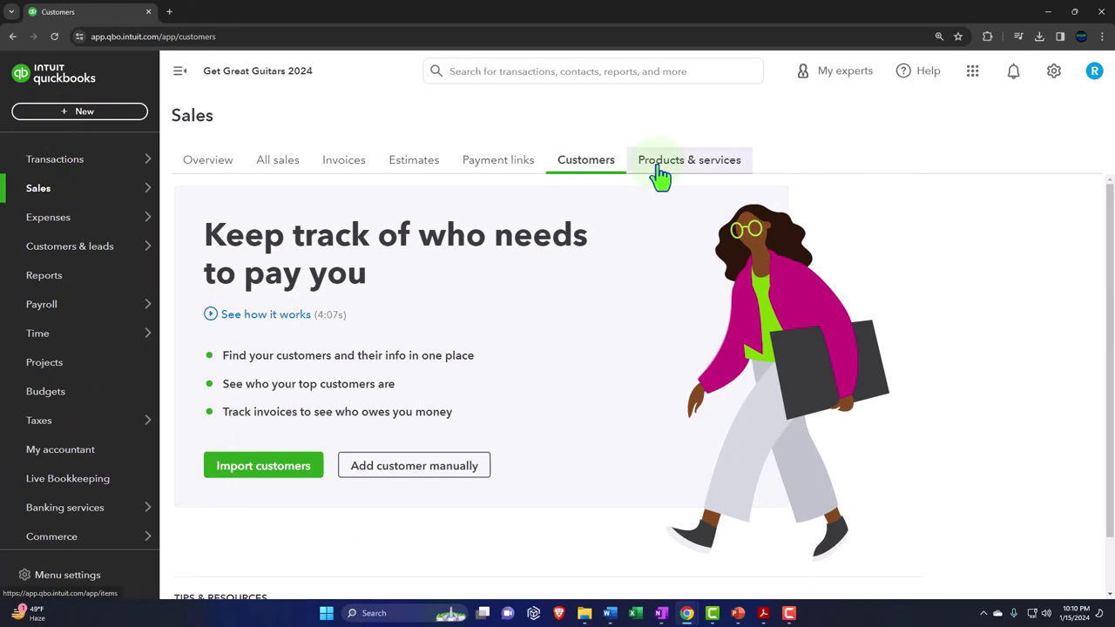
click(659, 173)
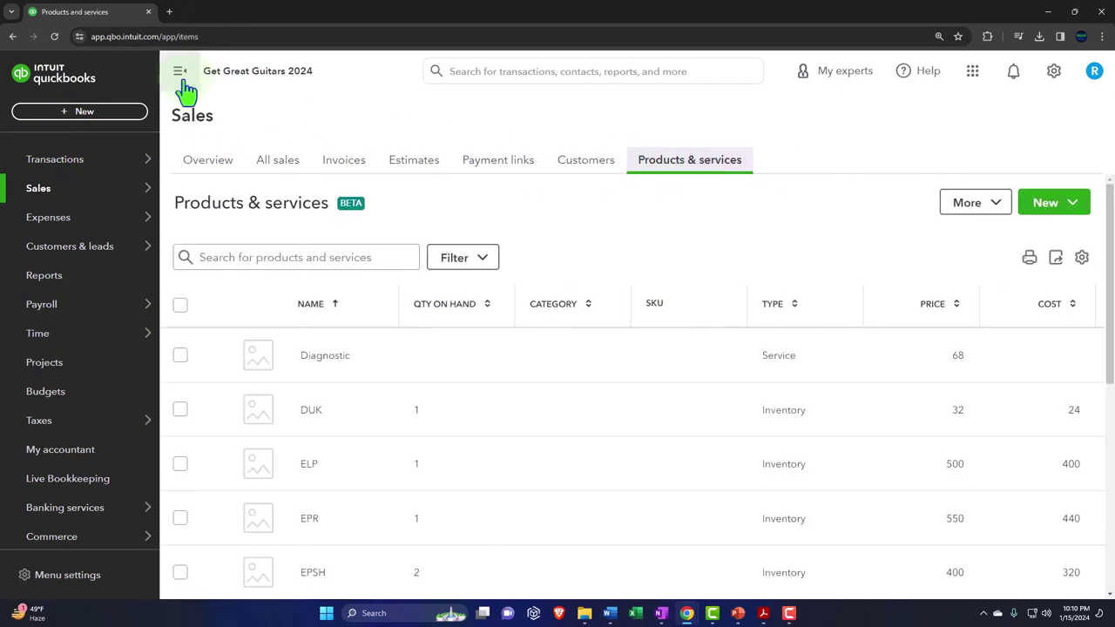
click(180, 72)
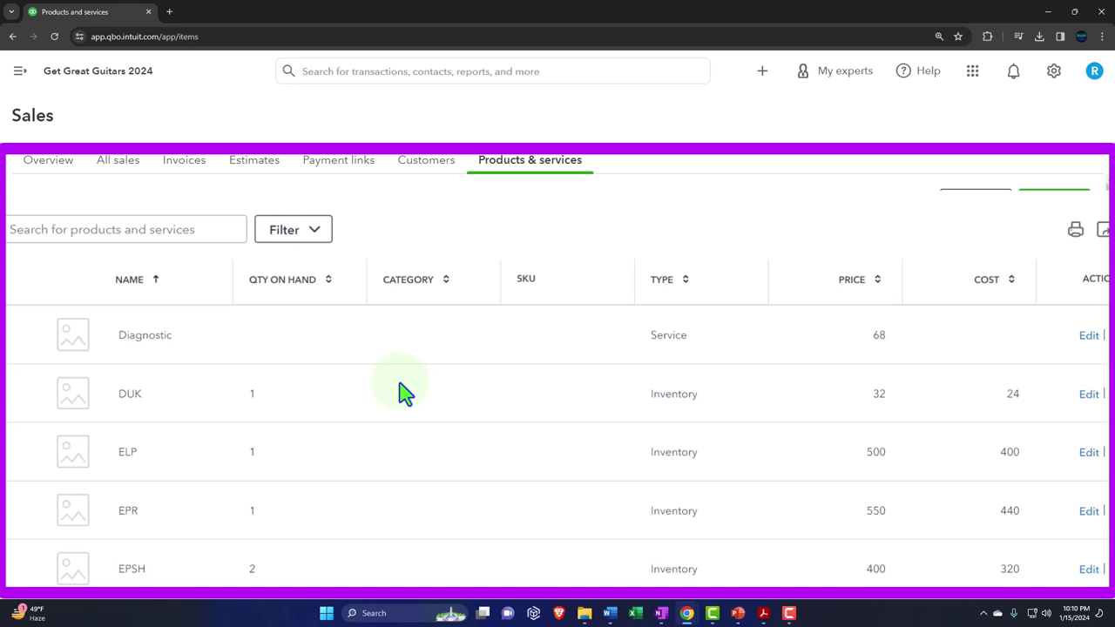
Set the Diagnostic service's sales tax to Nontaxable and save the item
scroll(406, 394, down, 1)
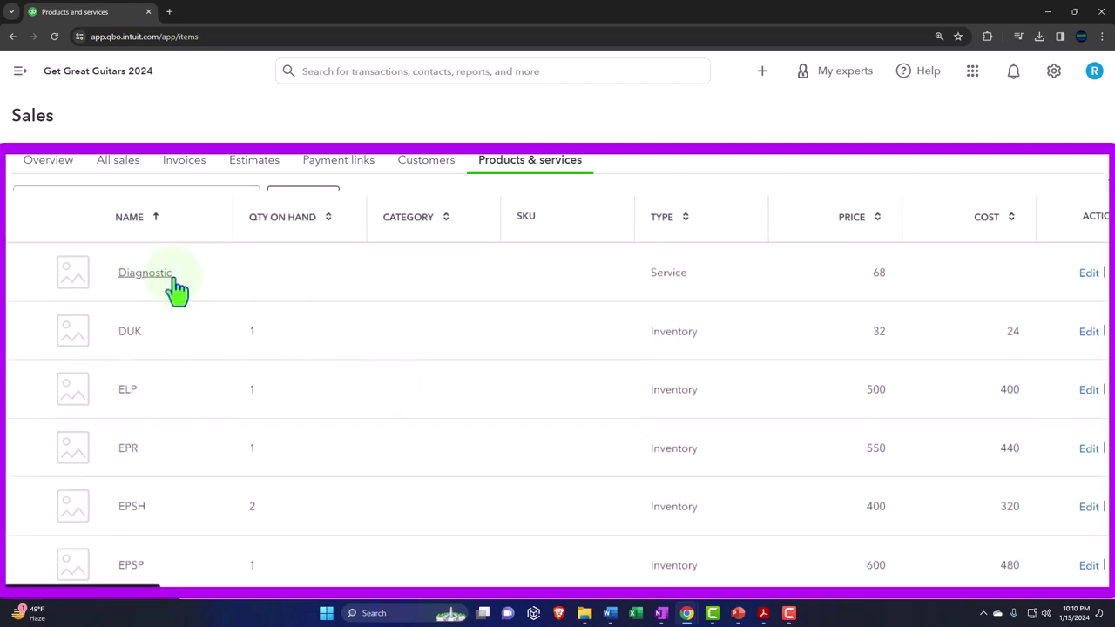
scroll(150, 360, up, 1)
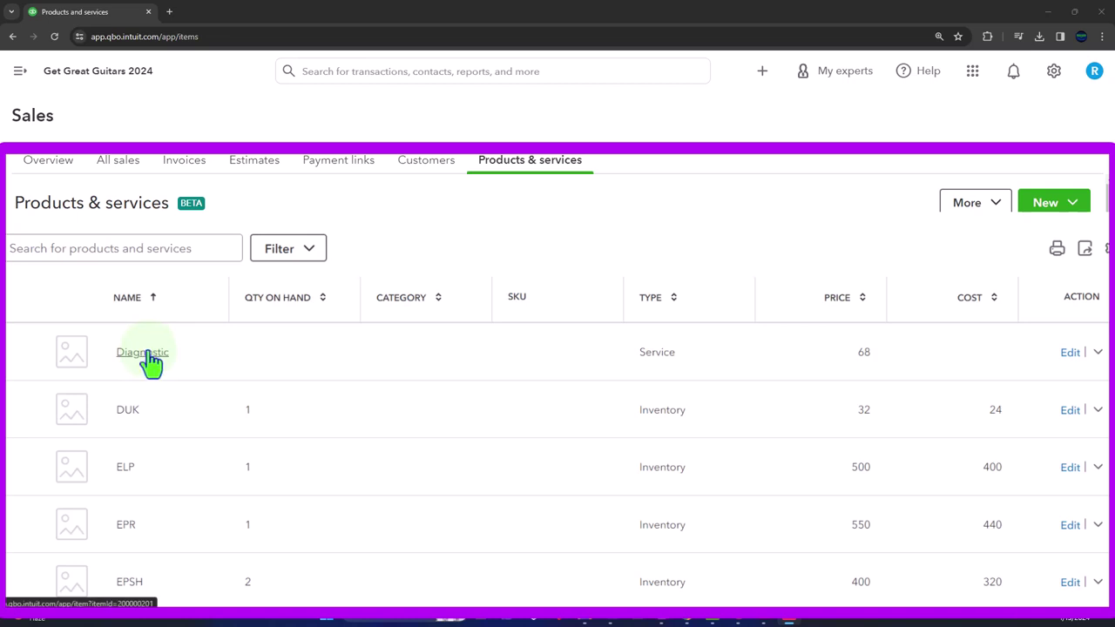
scroll(150, 360, down, 2)
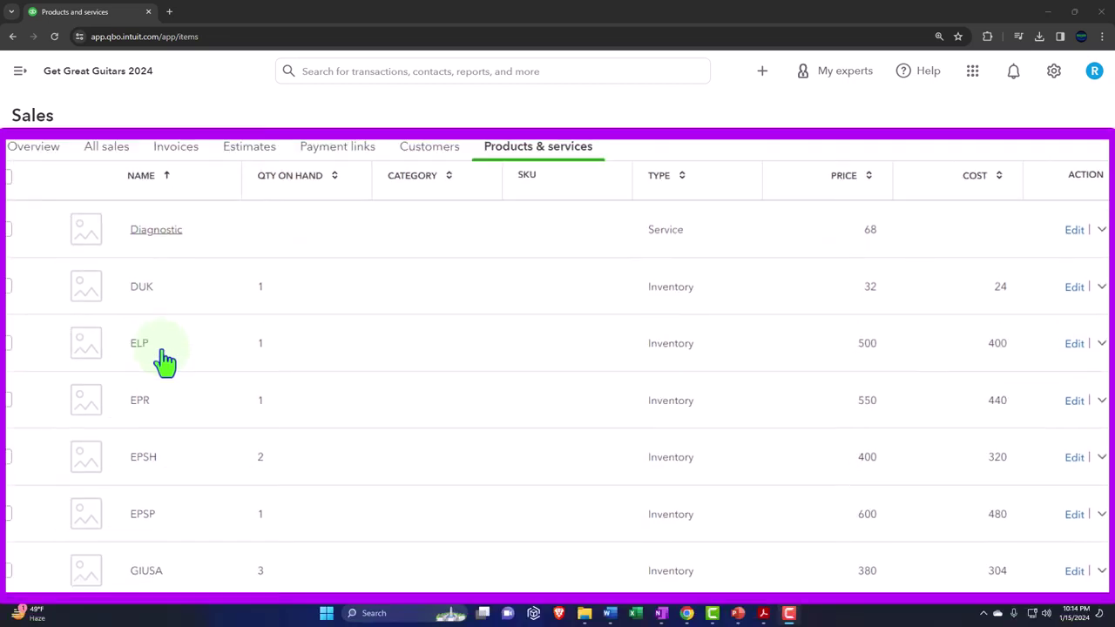
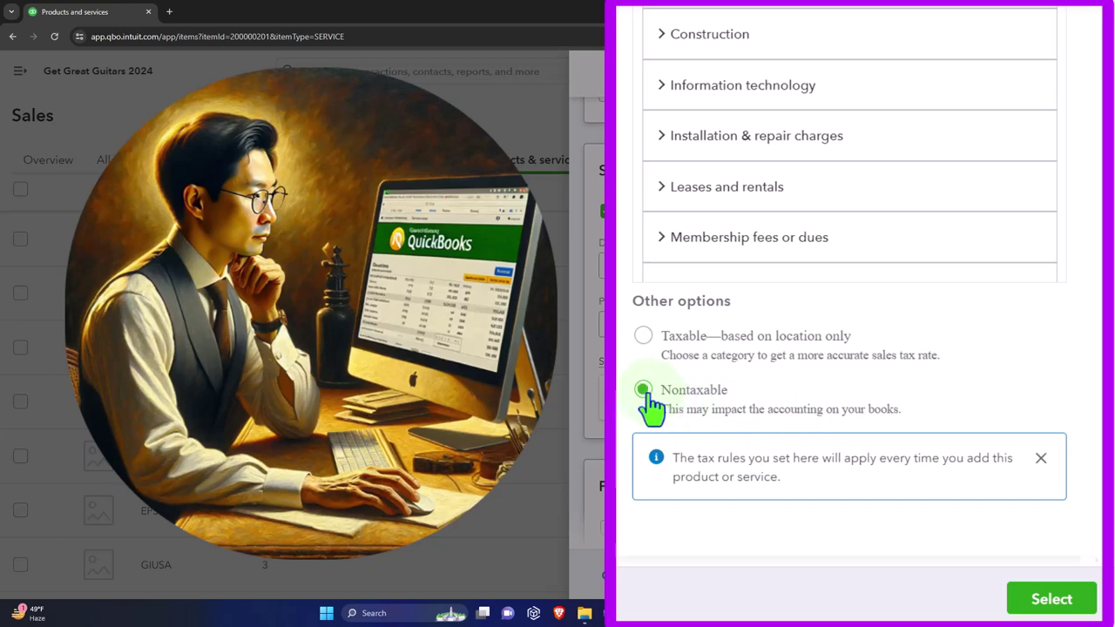
click(1052, 598)
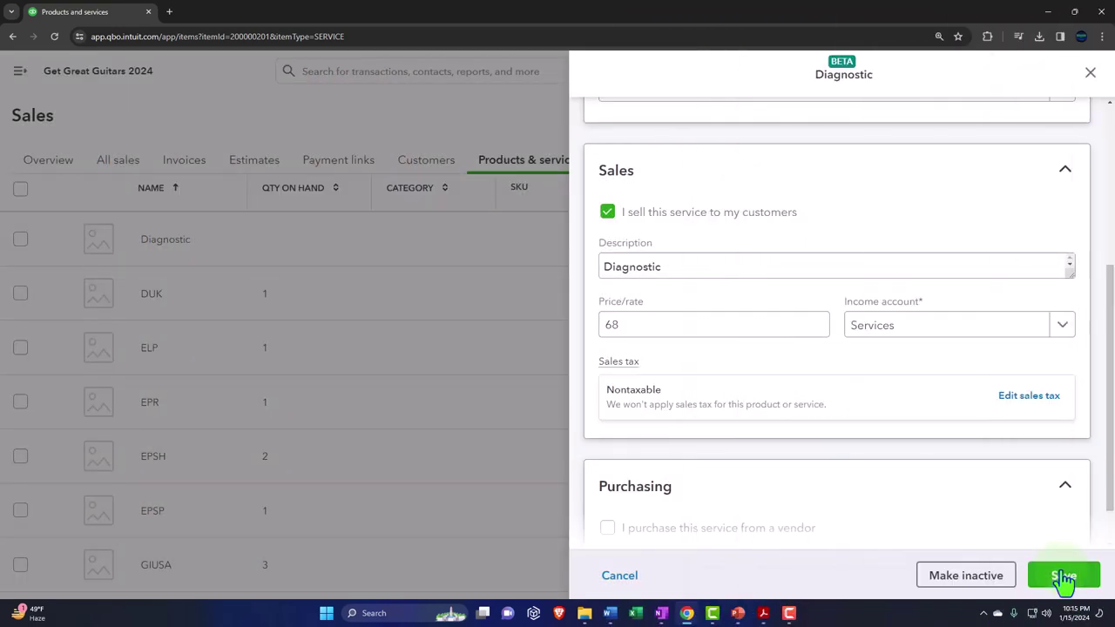
click(1064, 577)
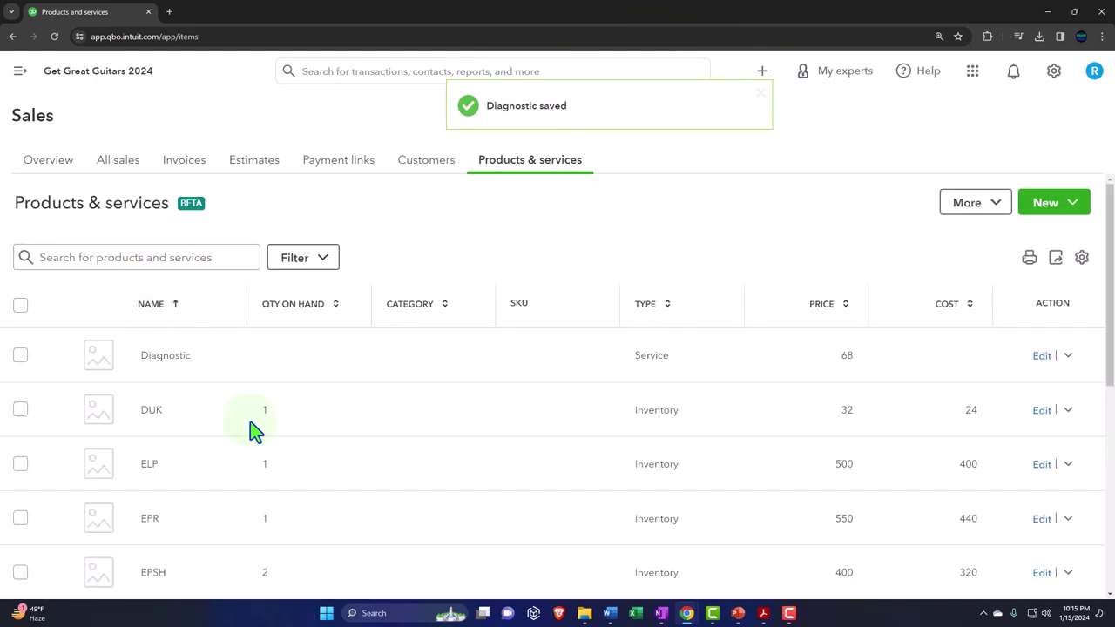
Check the sales tax setting of the DUK inventory item and close it without changes
click(1042, 412)
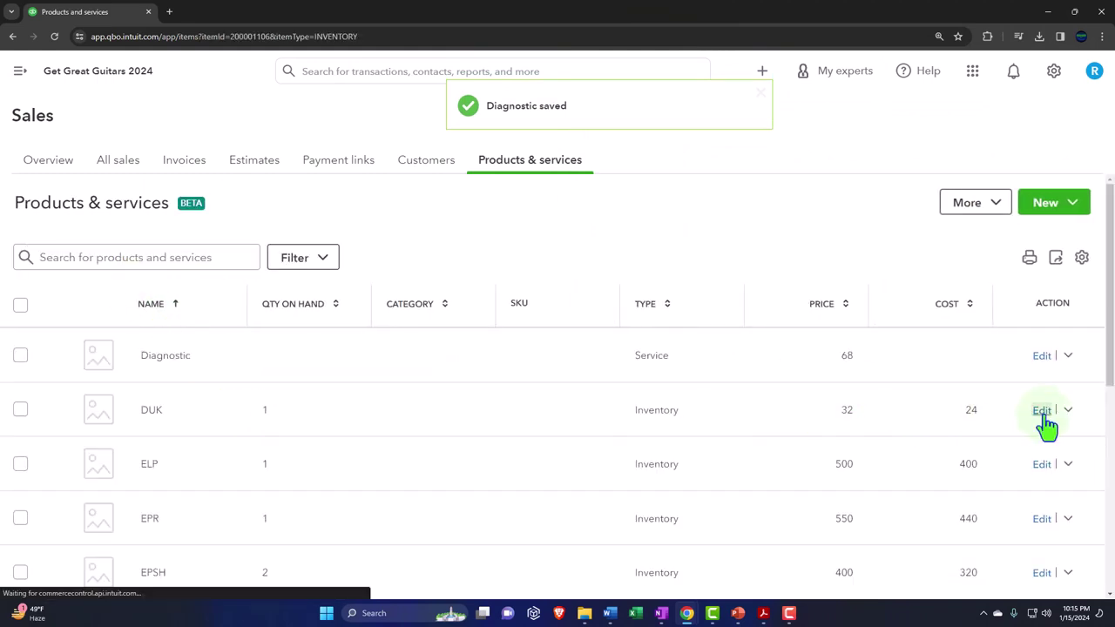
scroll(789, 324, down, 7)
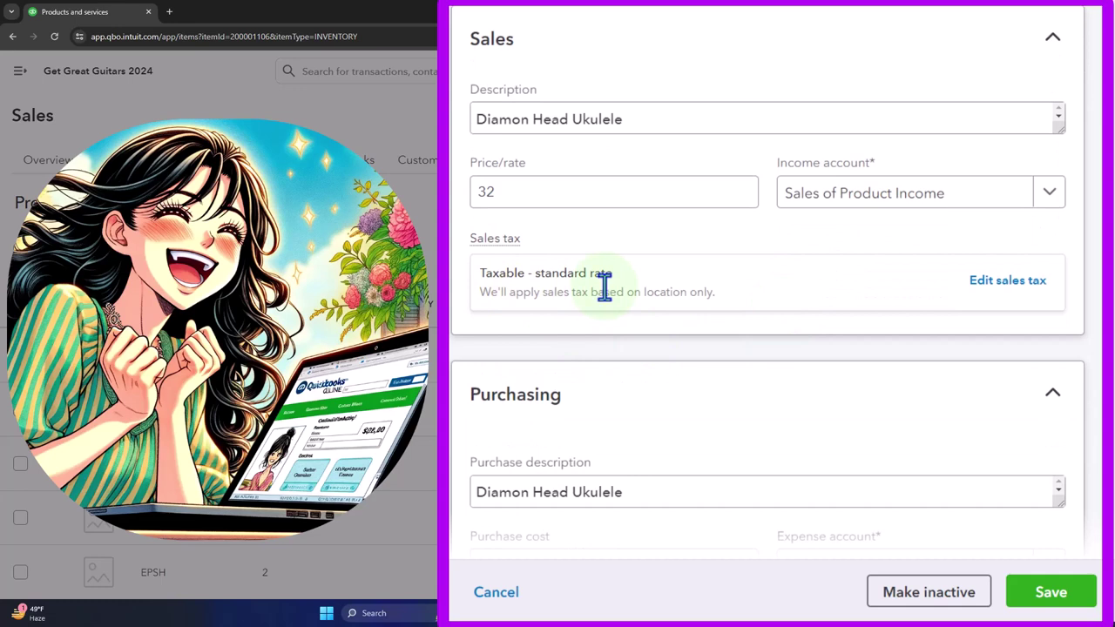
click(1089, 85)
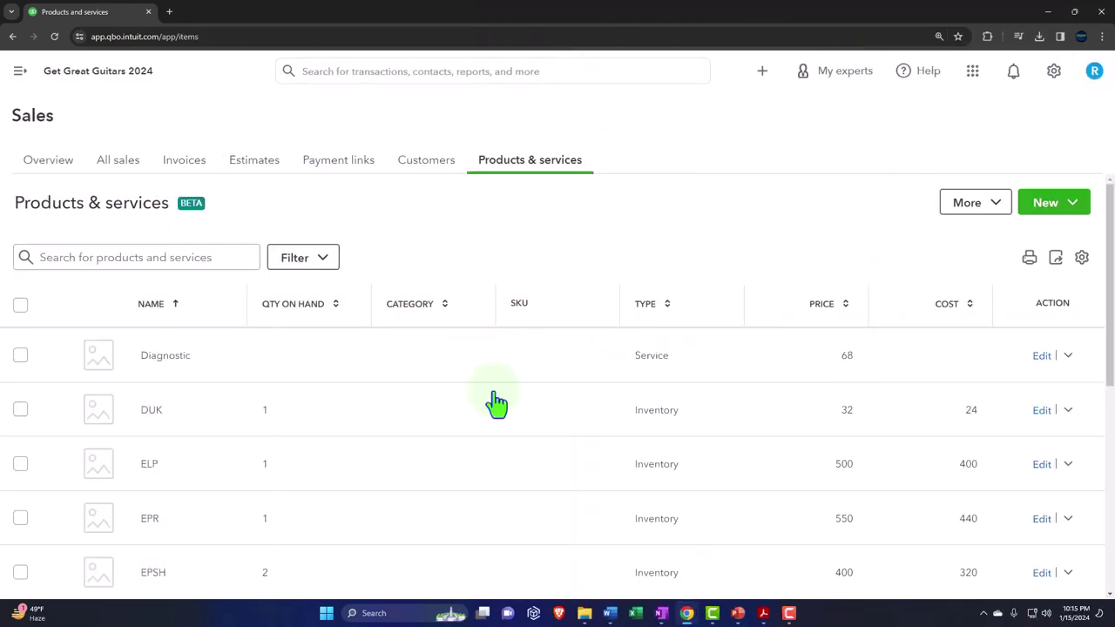
Set the sales tax of Hourly Service 1 to Nontaxable and save the item
scroll(368, 453, down, 2)
scroll(368, 449, down, 4)
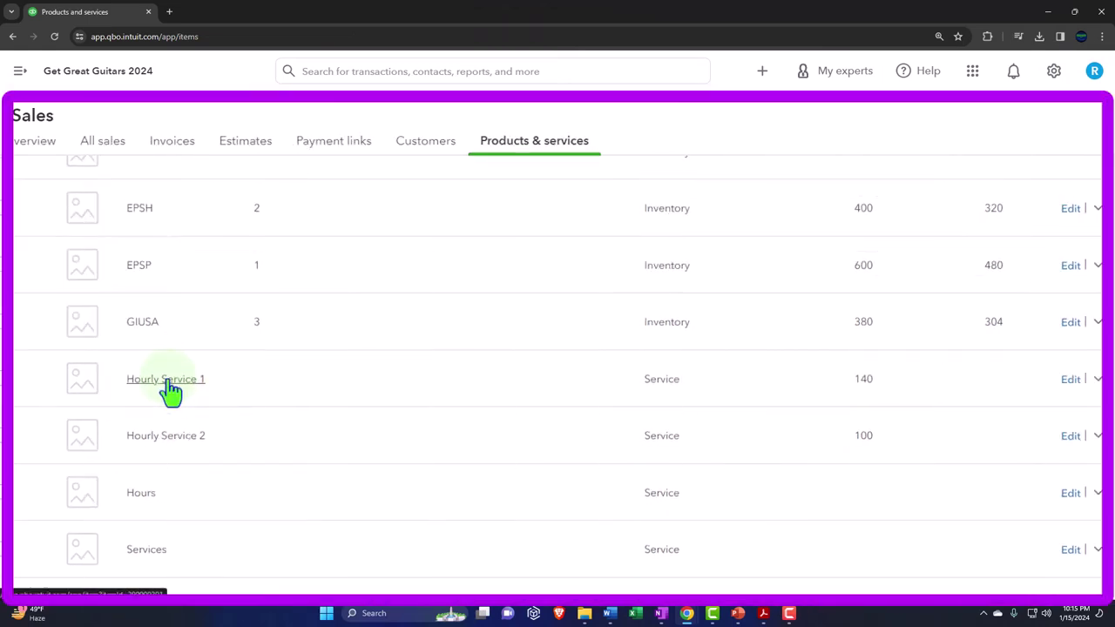
click(1071, 379)
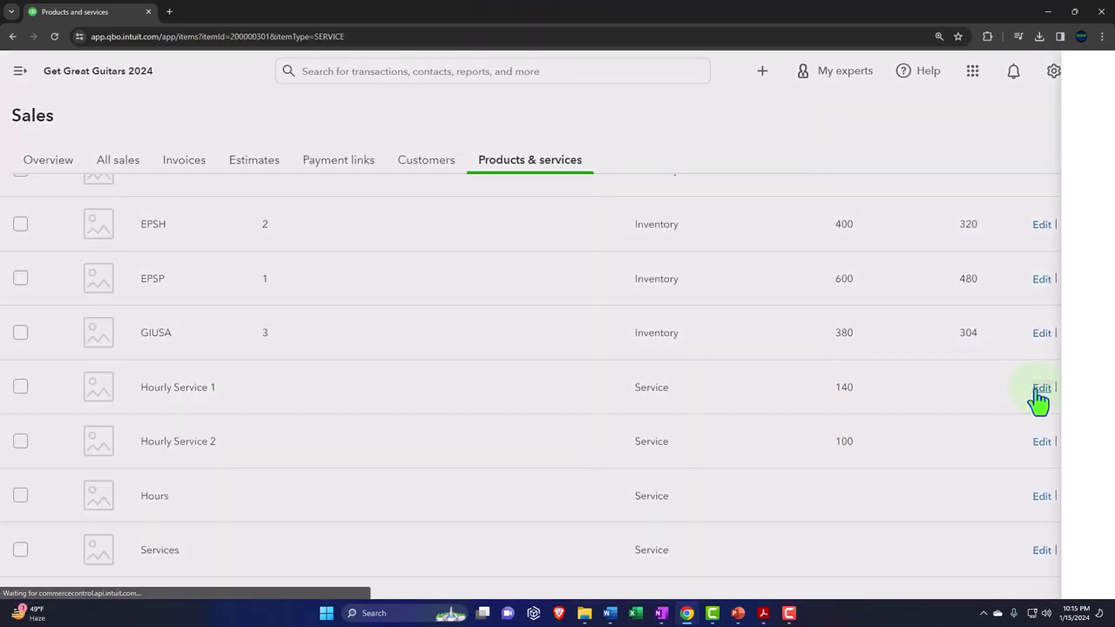
scroll(891, 348, down, 3)
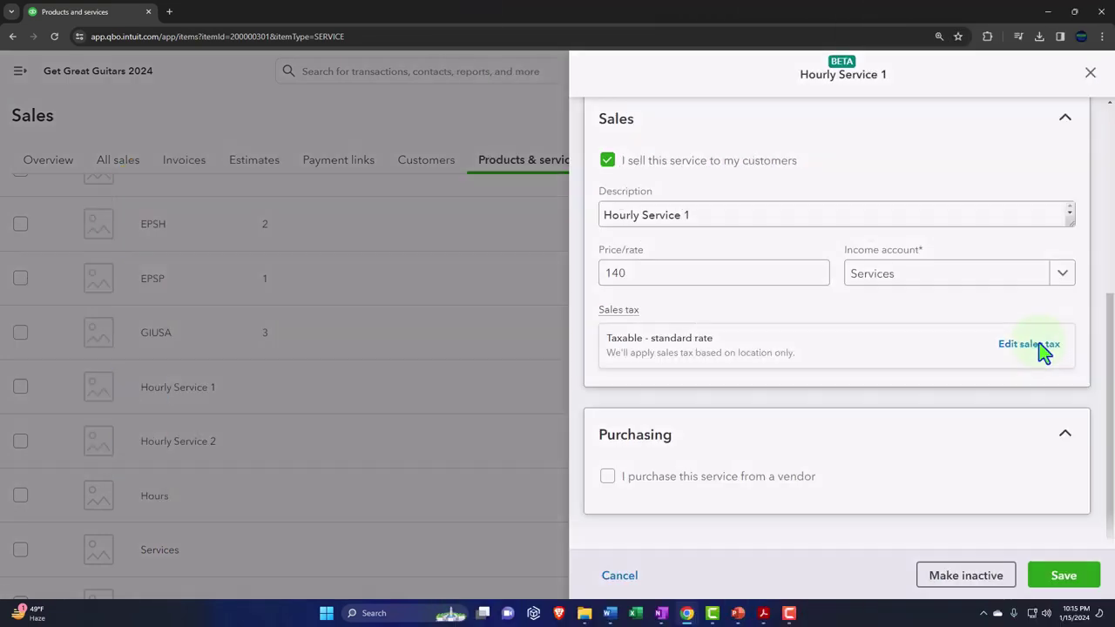
click(1032, 322)
scroll(929, 356, down, 5)
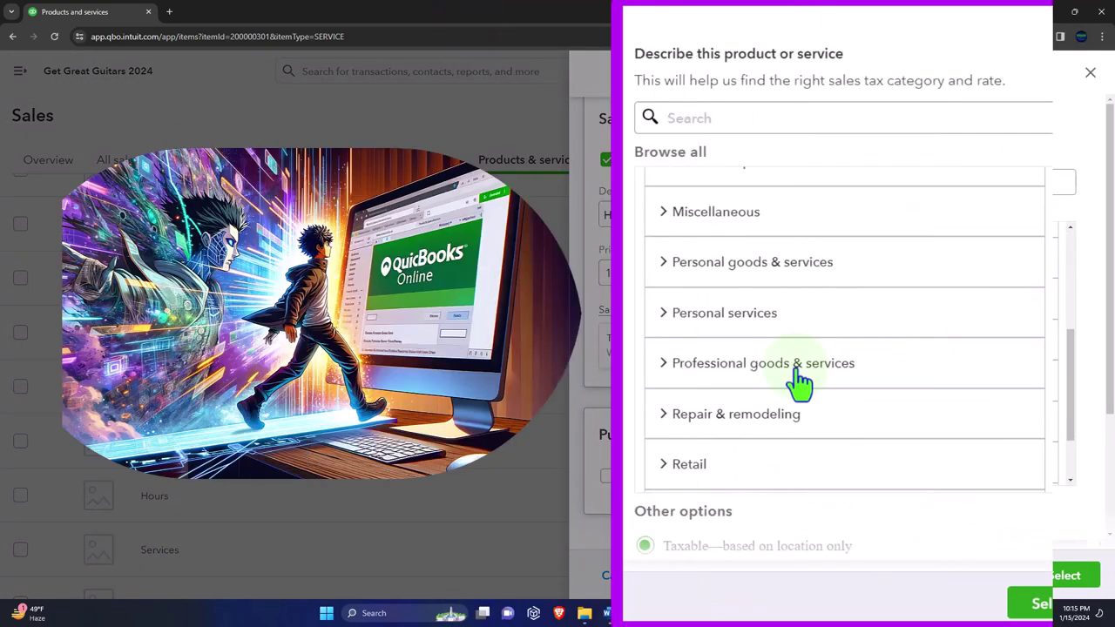
scroll(710, 565, down, 1)
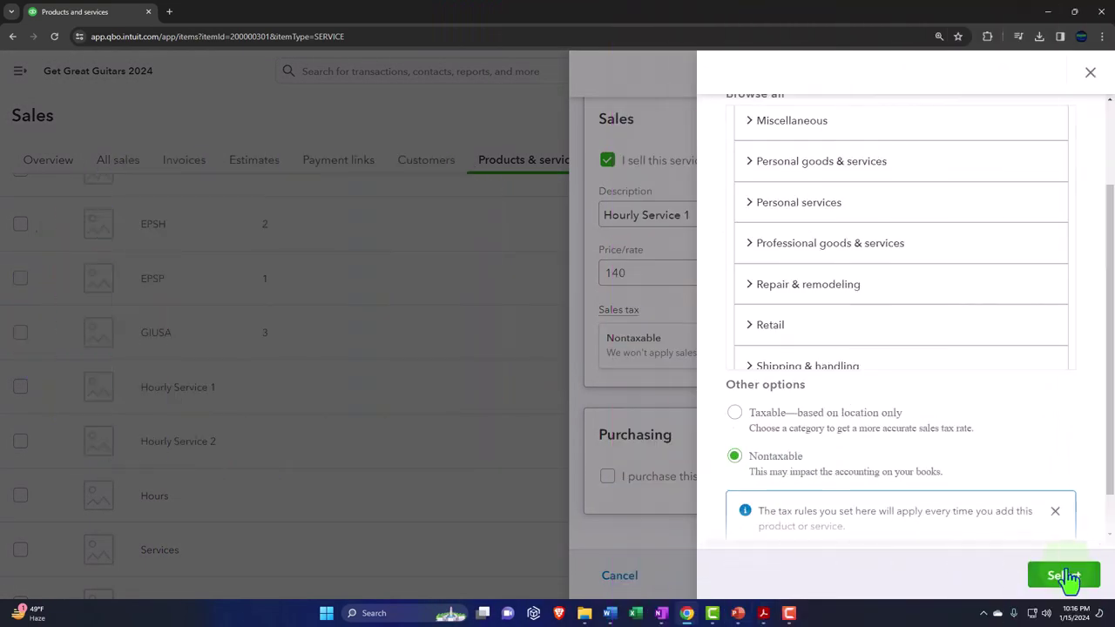
click(1052, 603)
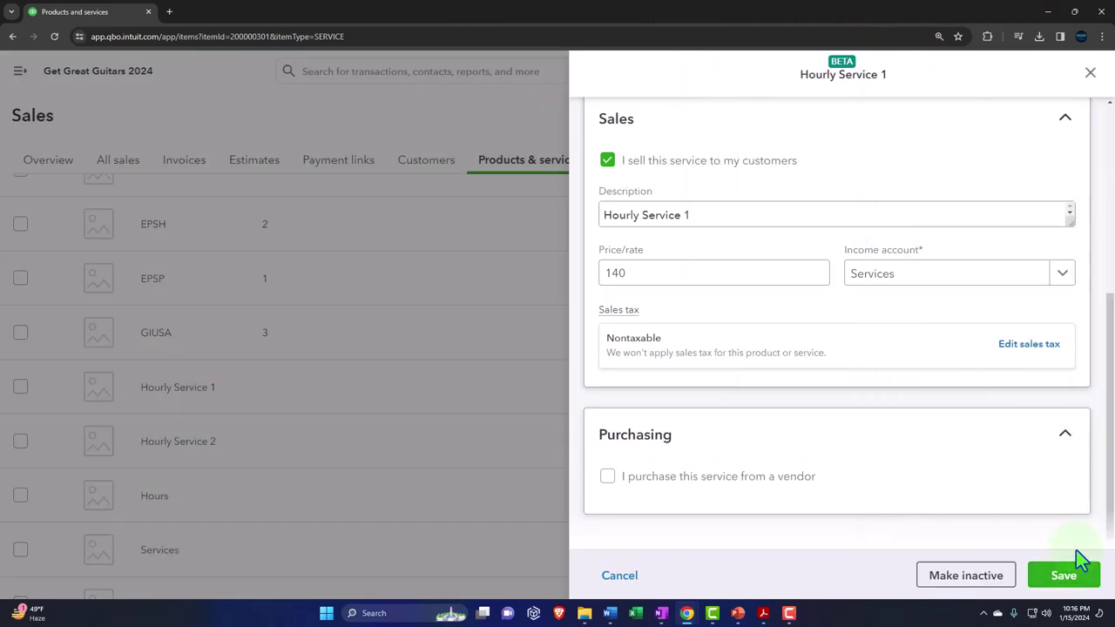
click(1064, 573)
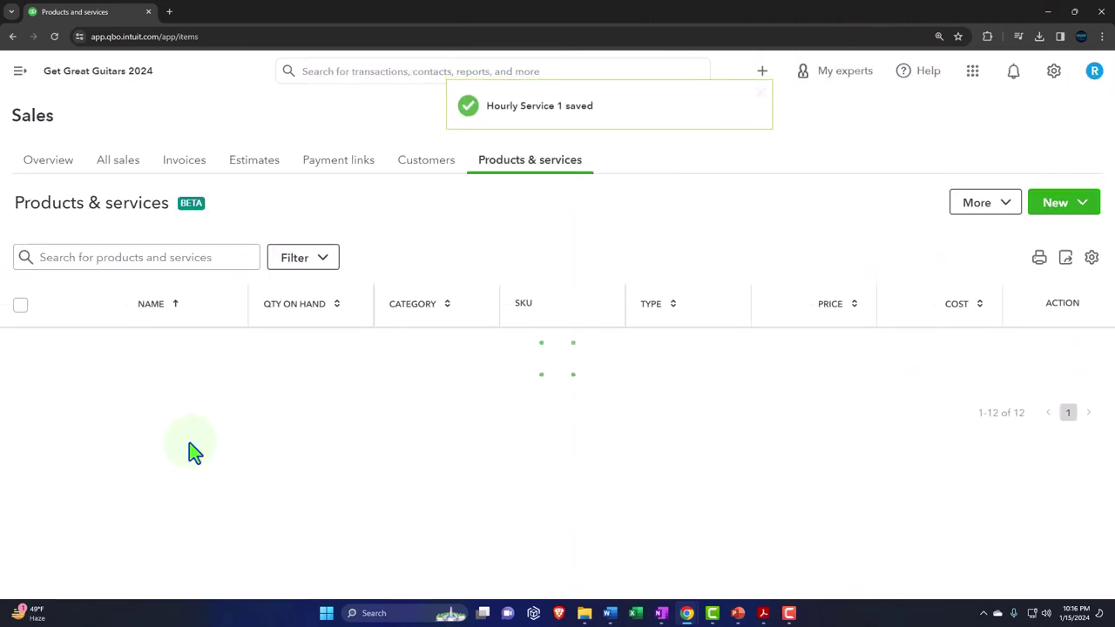
Set the sales tax of Hourly Service 2 to Nontaxable and save the item
scroll(190, 445, down, 5)
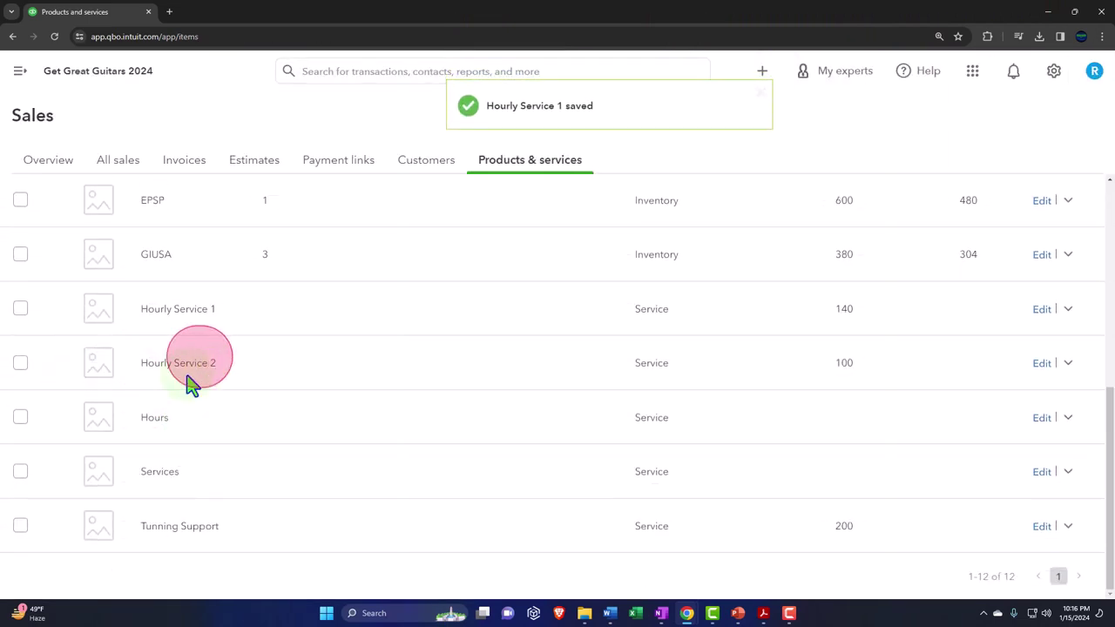
click(1040, 373)
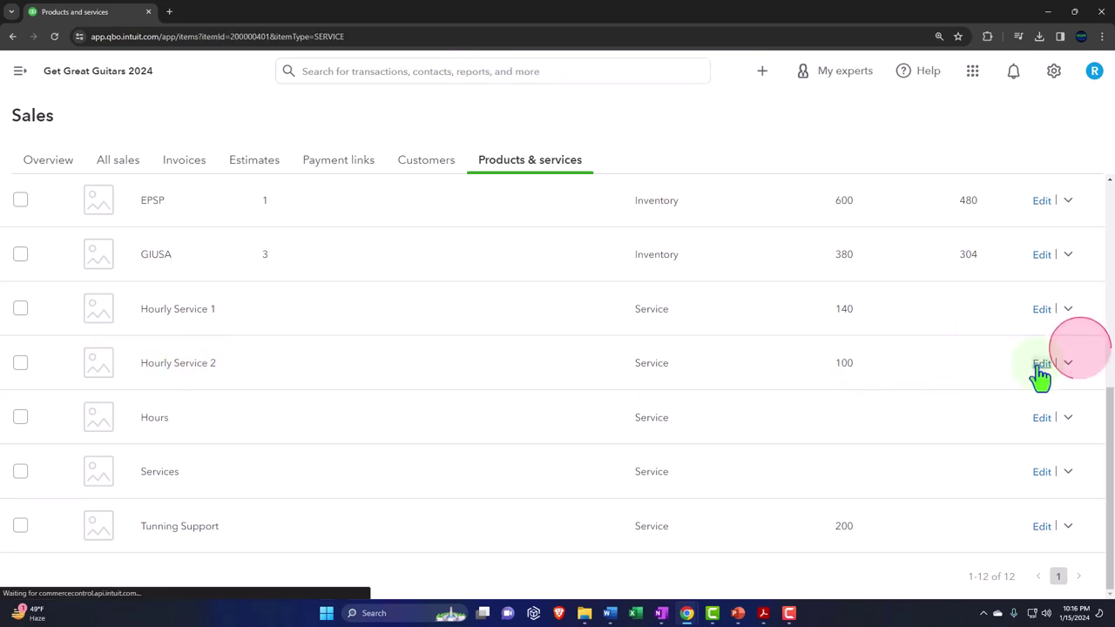
scroll(928, 383, down, 3)
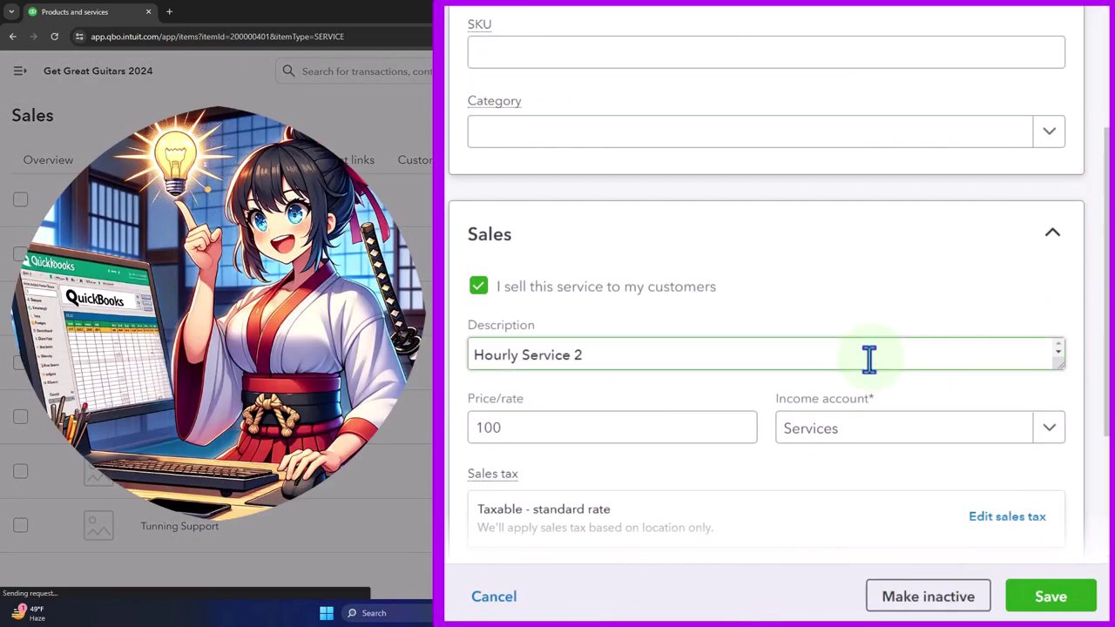
click(984, 523)
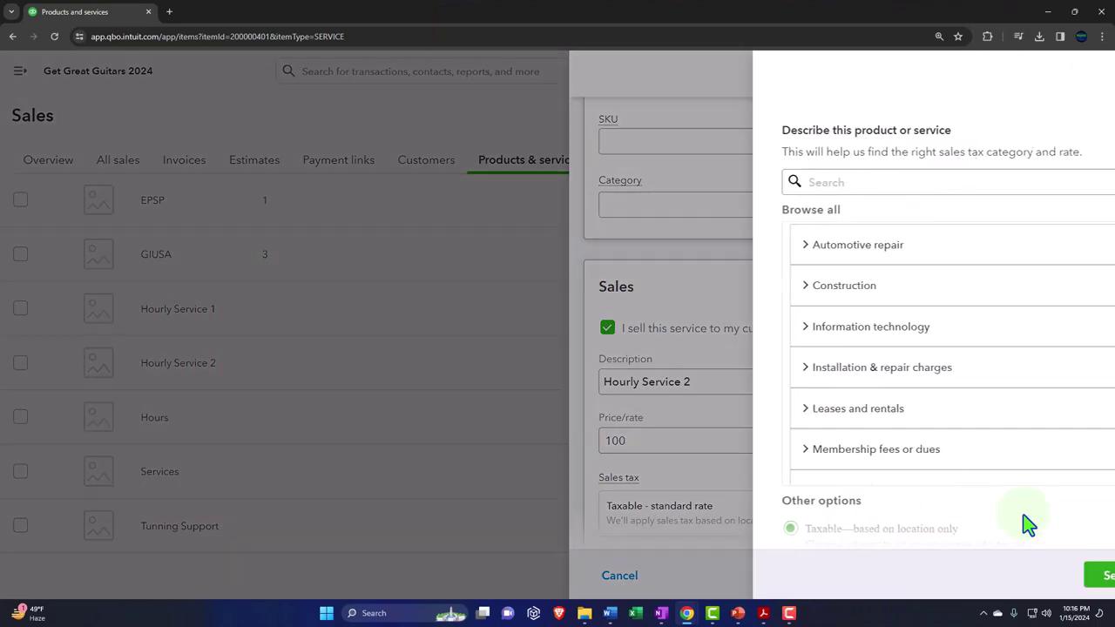
scroll(850, 392, down, 3)
scroll(849, 392, down, 5)
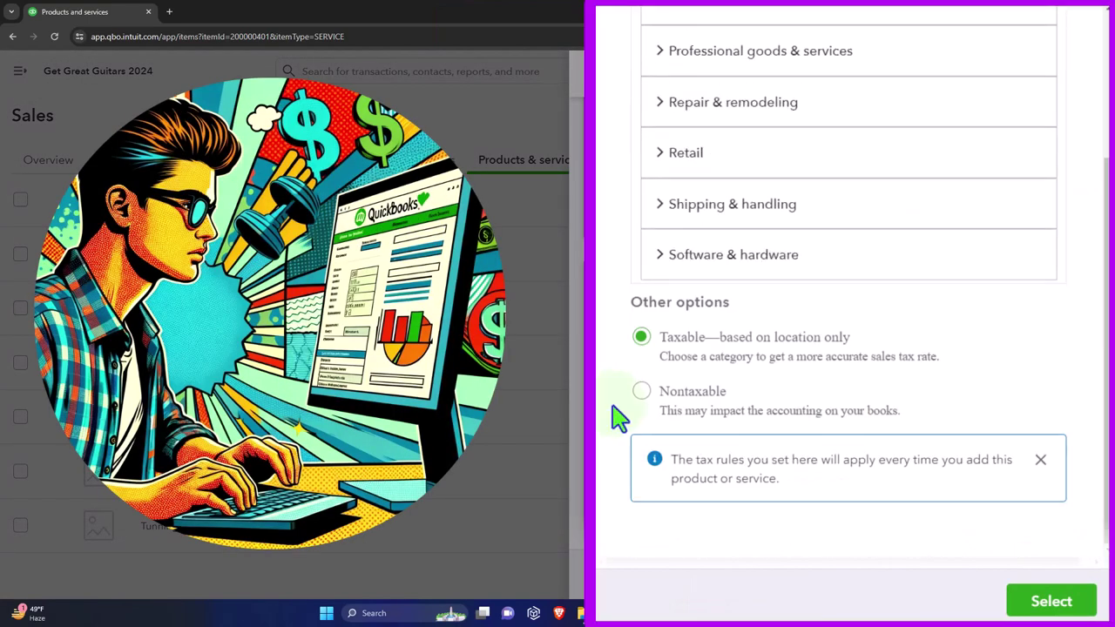
click(1054, 600)
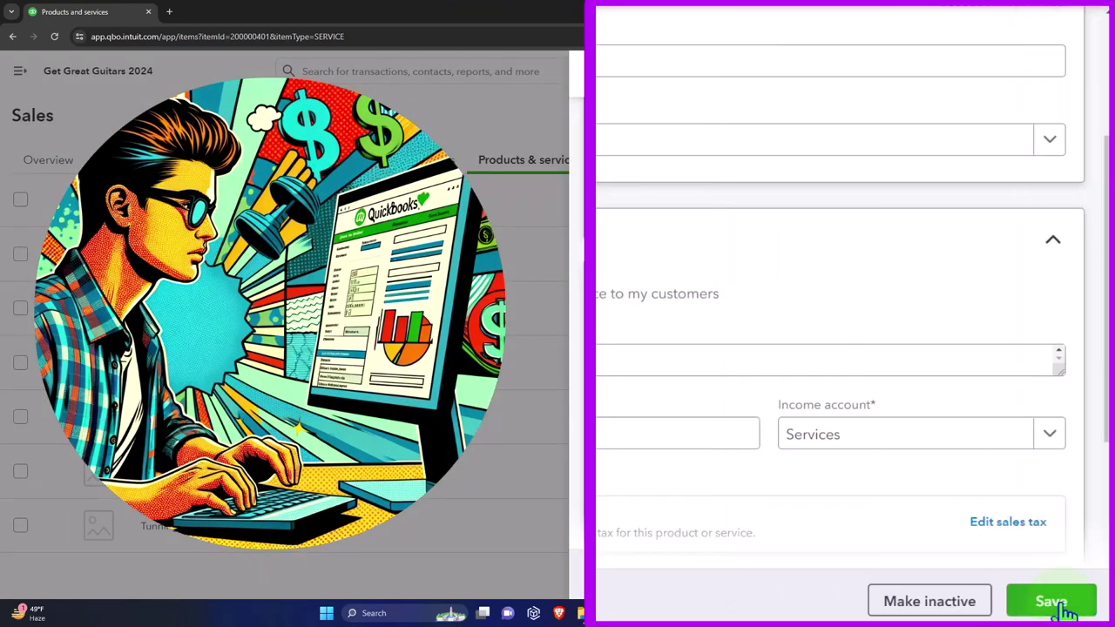
click(1054, 601)
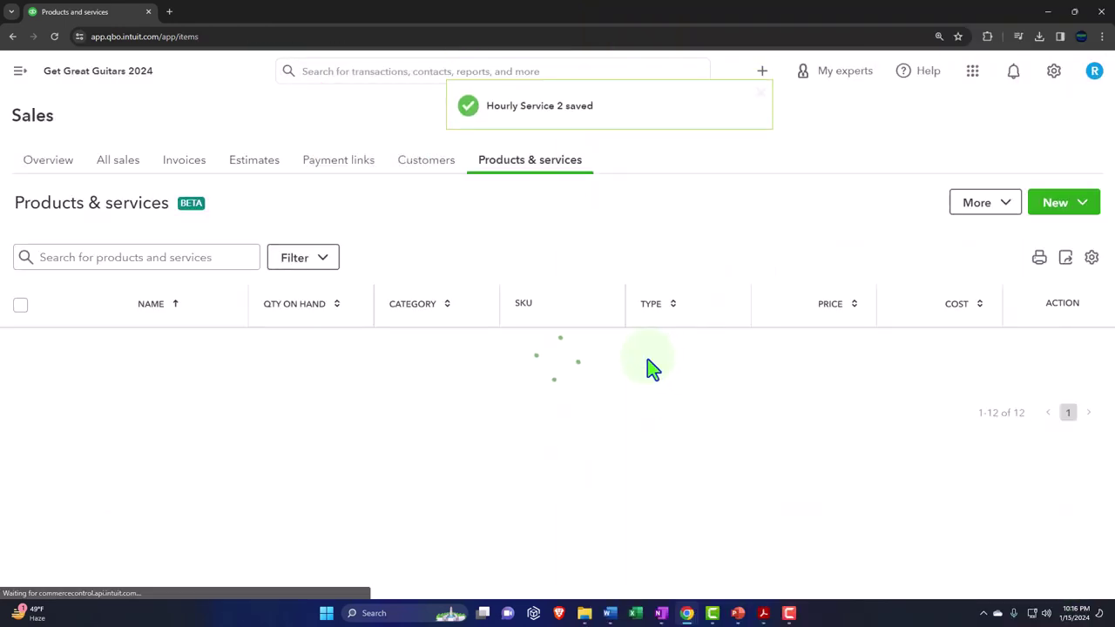
Set the Hours service's sales tax to Nontaxable and save the item
scroll(415, 425, down, 5)
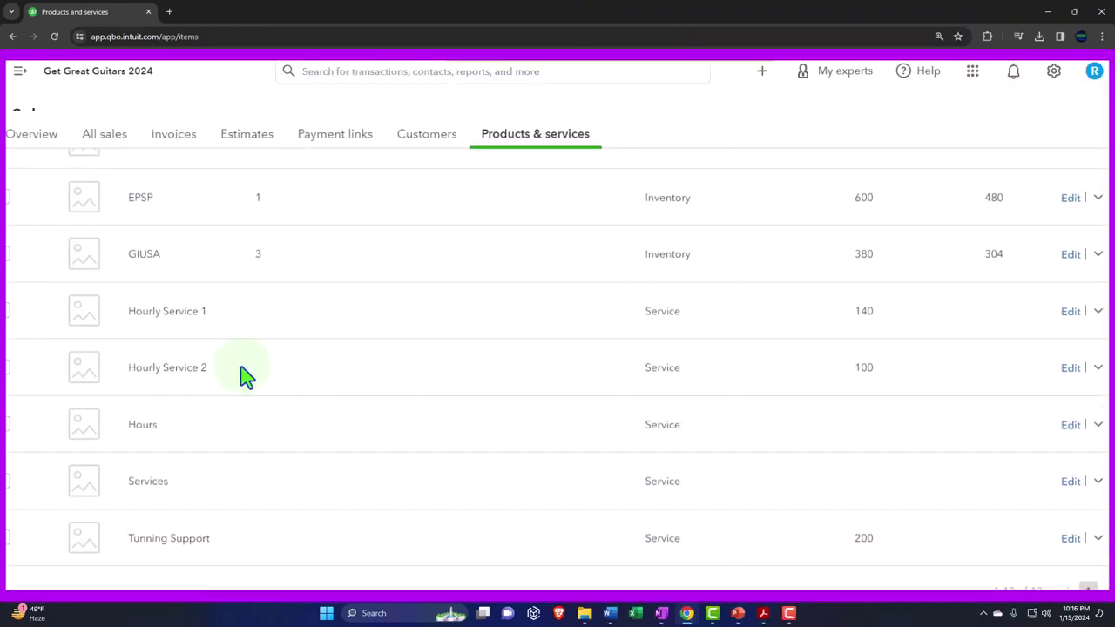
scroll(237, 377, down, 1)
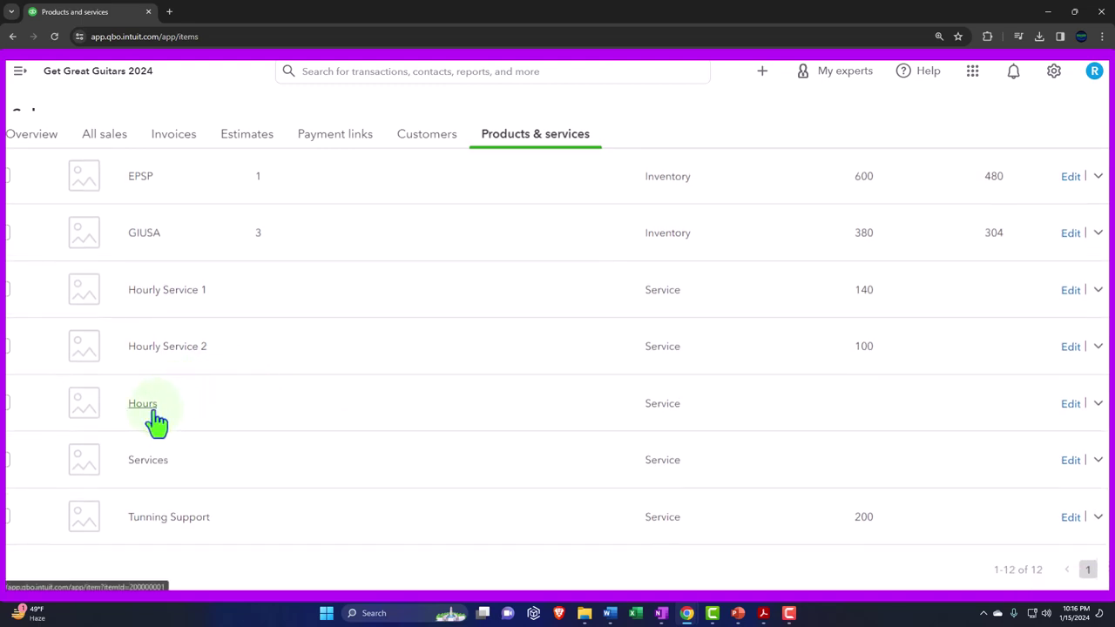
click(1070, 404)
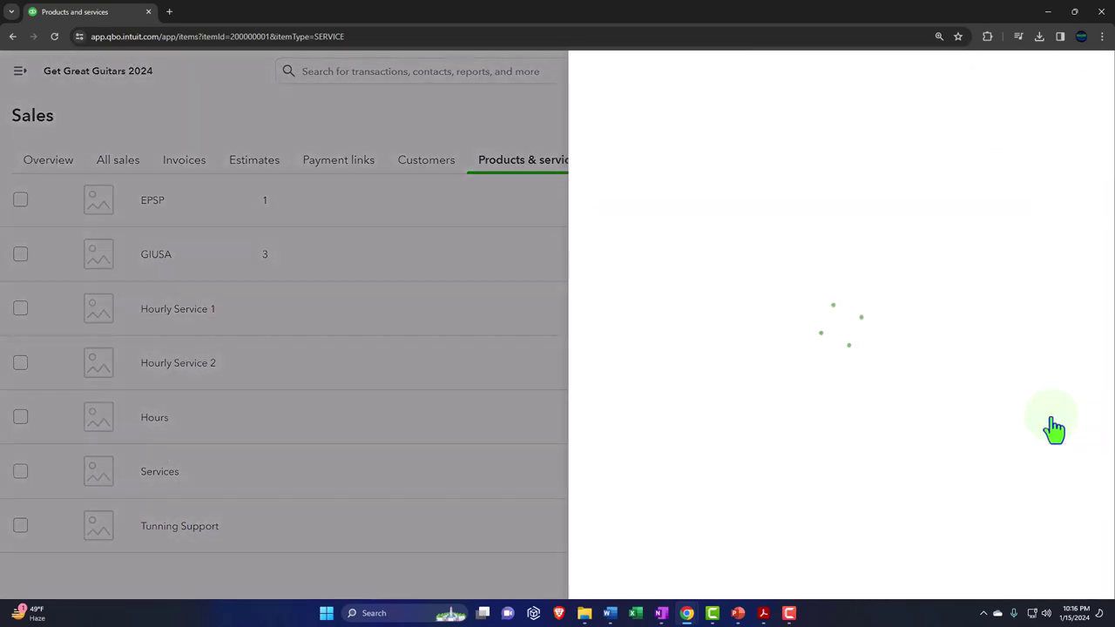
scroll(904, 391, down, 3)
scroll(852, 358, down, 2)
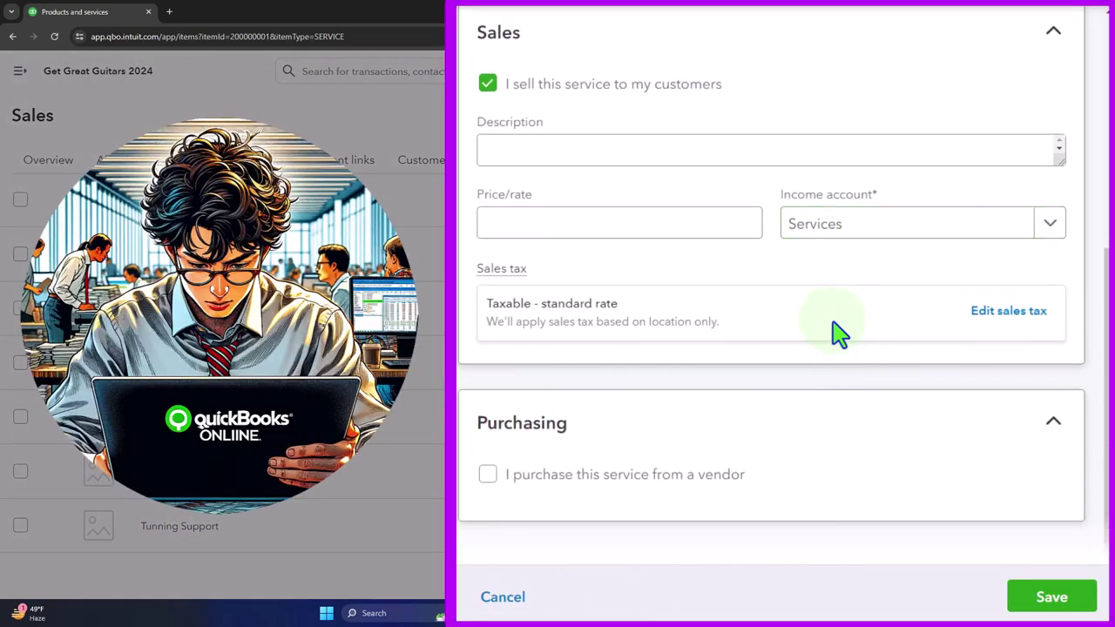
click(1009, 313)
scroll(891, 311, down, 3)
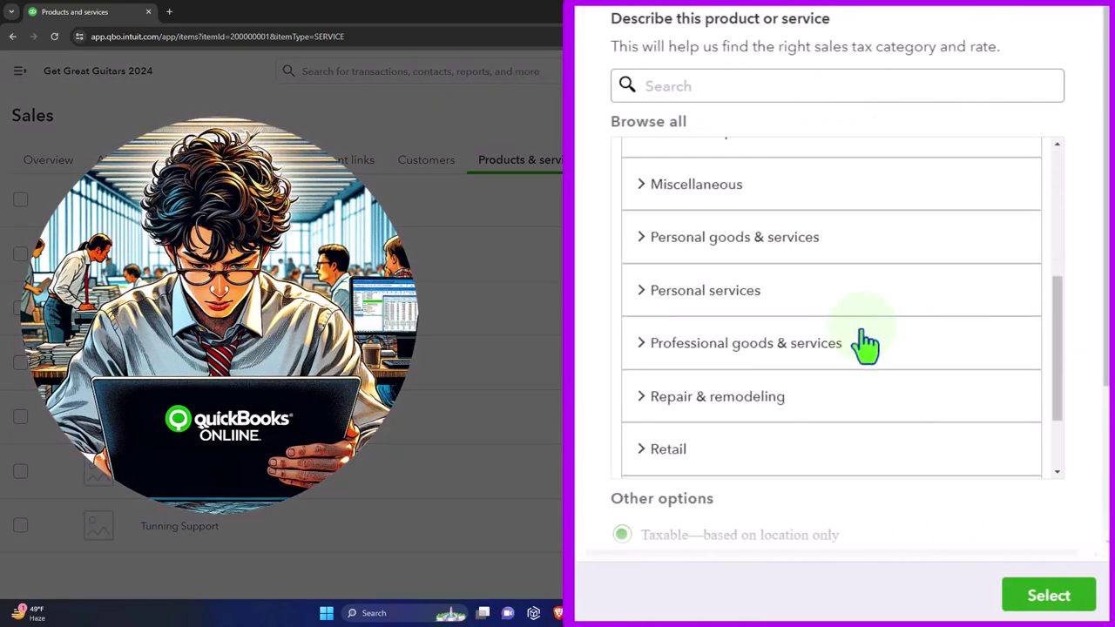
scroll(778, 547, down, 2)
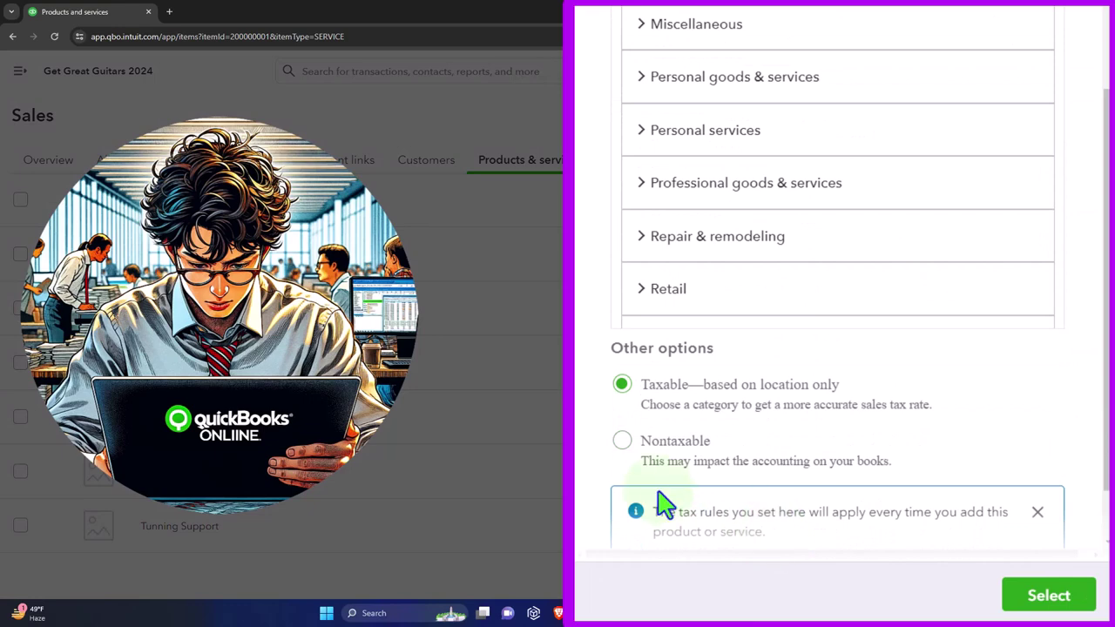
click(1082, 591)
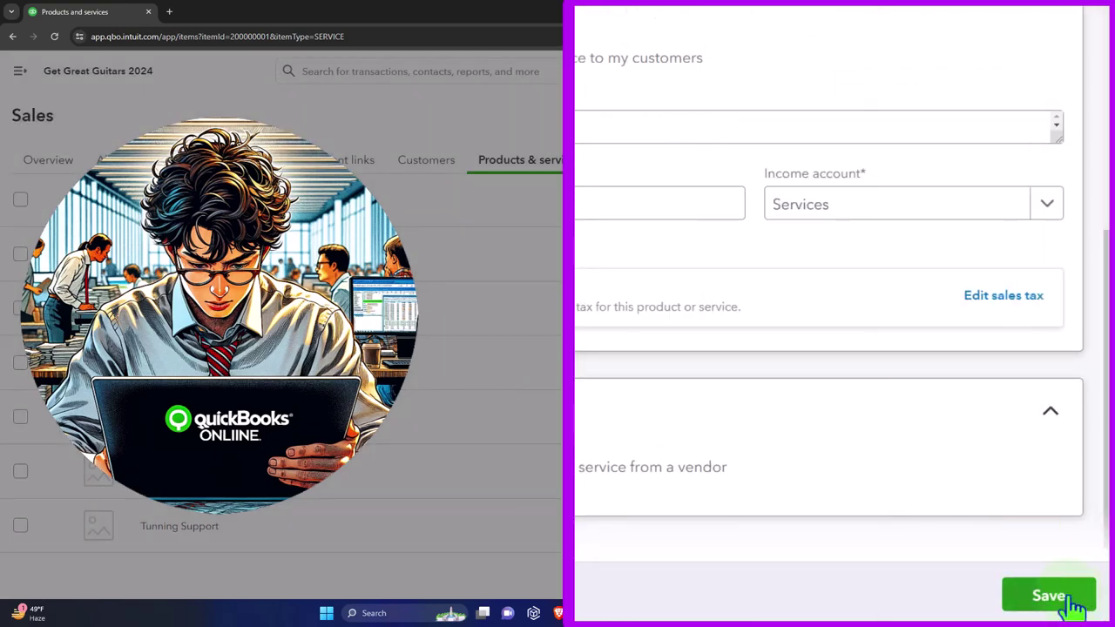
click(1070, 601)
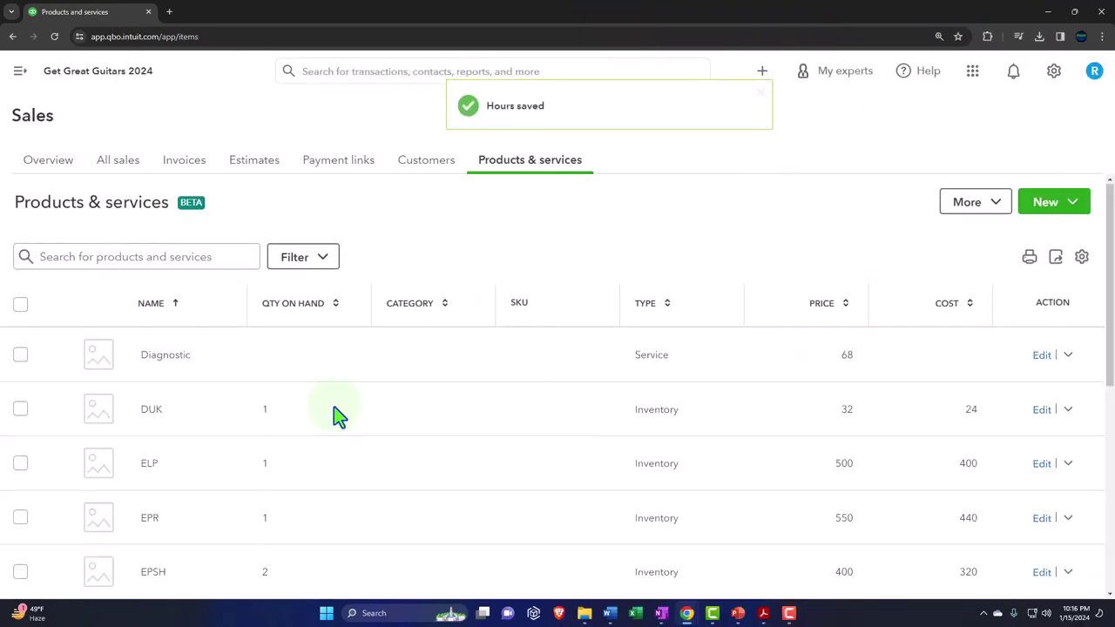
Set the sales tax of the Services item to Nontaxable and save the item
scroll(338, 414, down, 5)
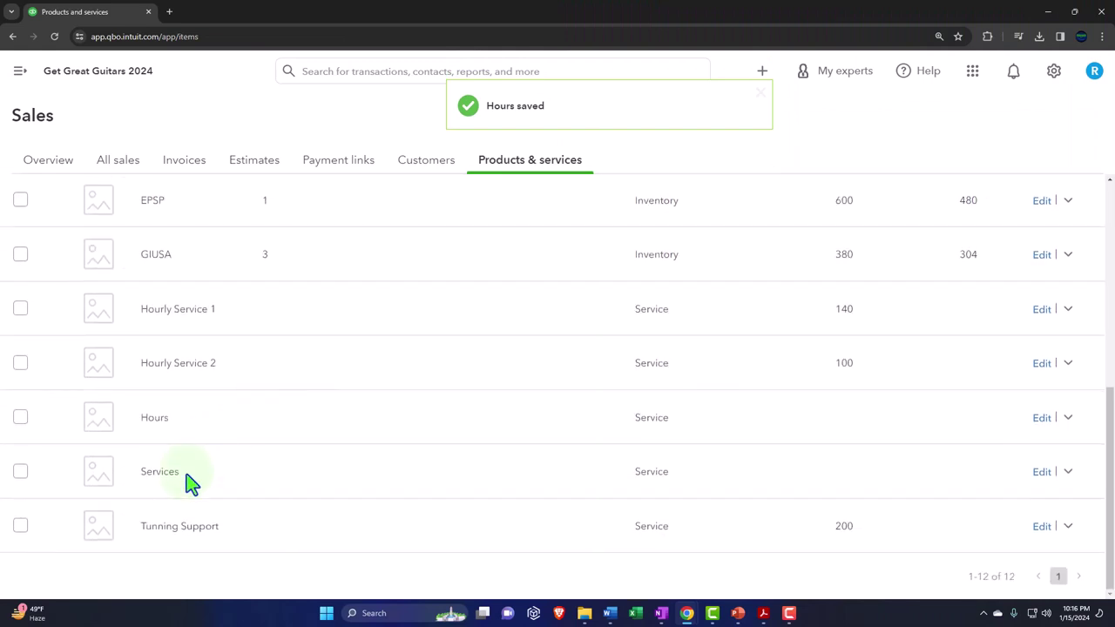
click(1041, 476)
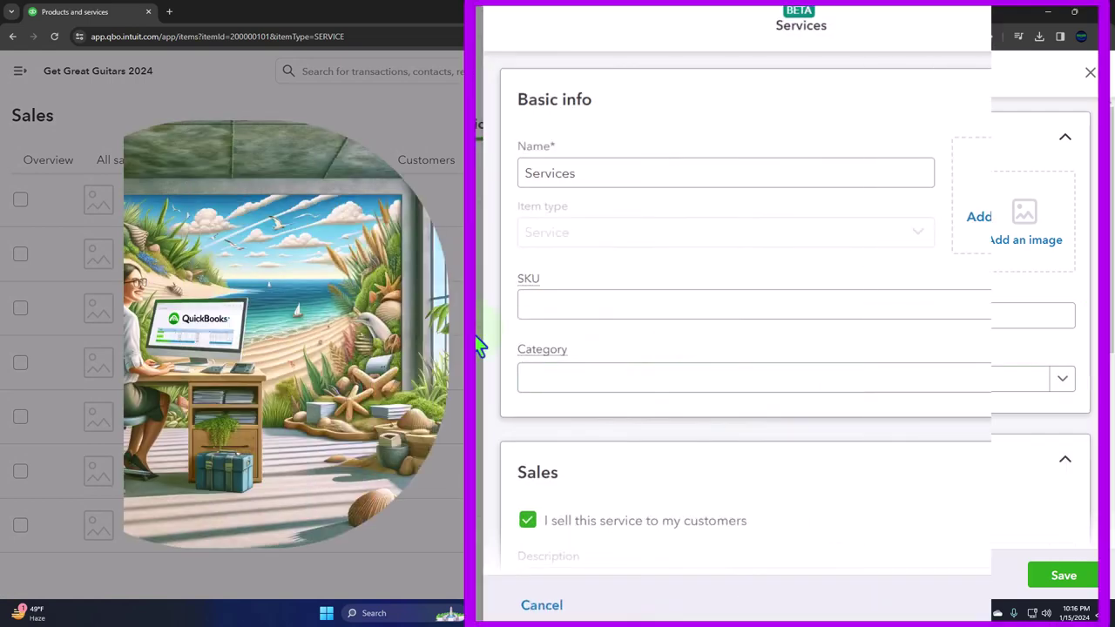
scroll(493, 328, down, 5)
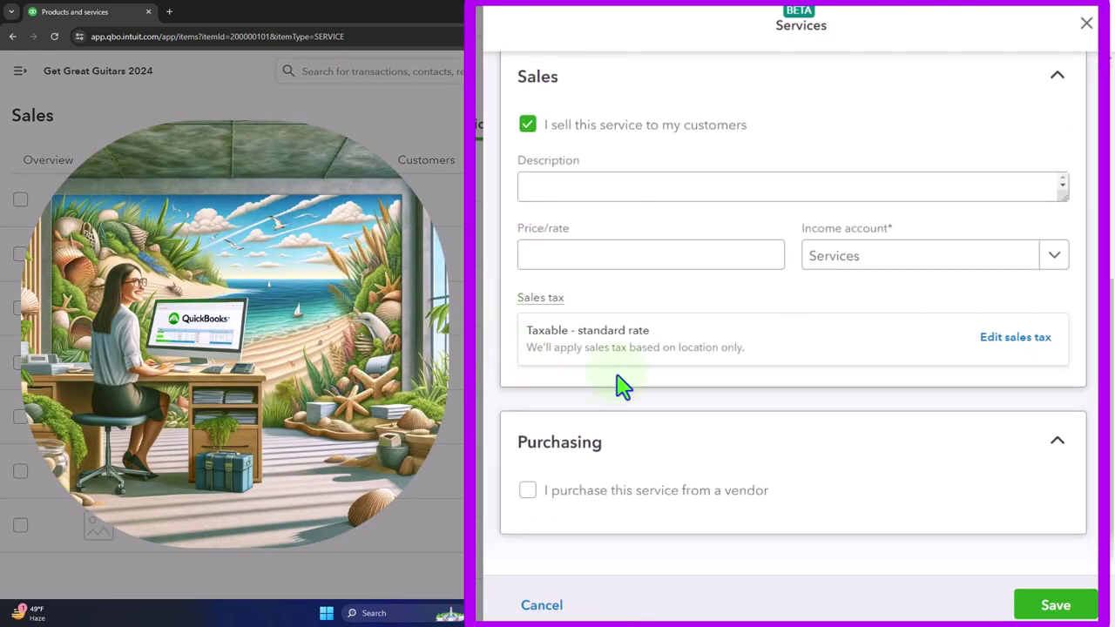
click(1017, 341)
scroll(911, 401, down, 8)
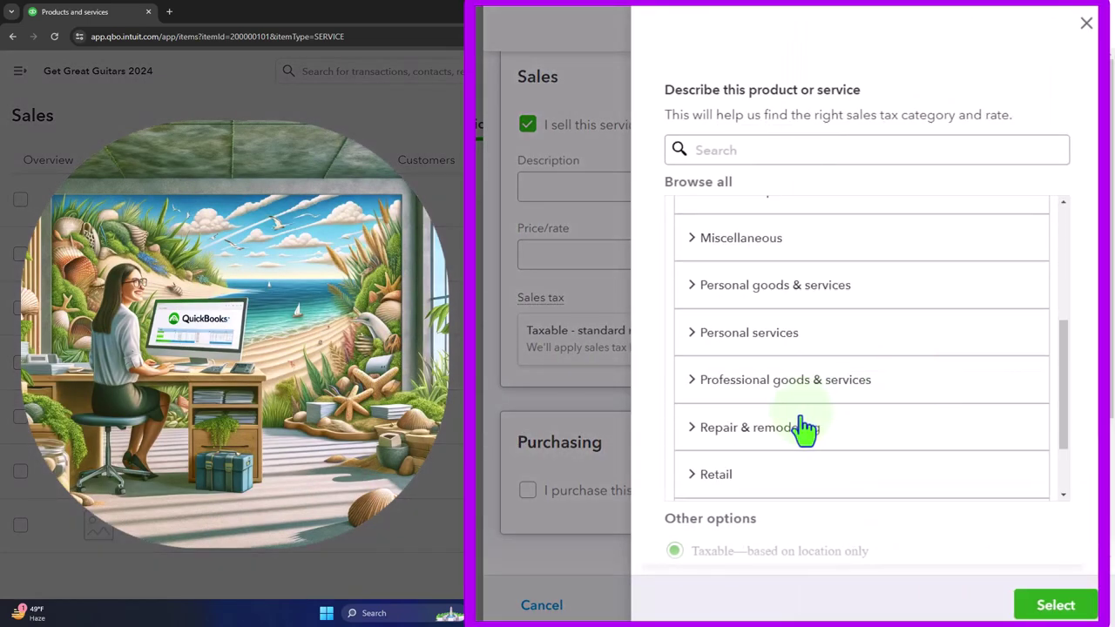
scroll(658, 531, down, 3)
click(675, 411)
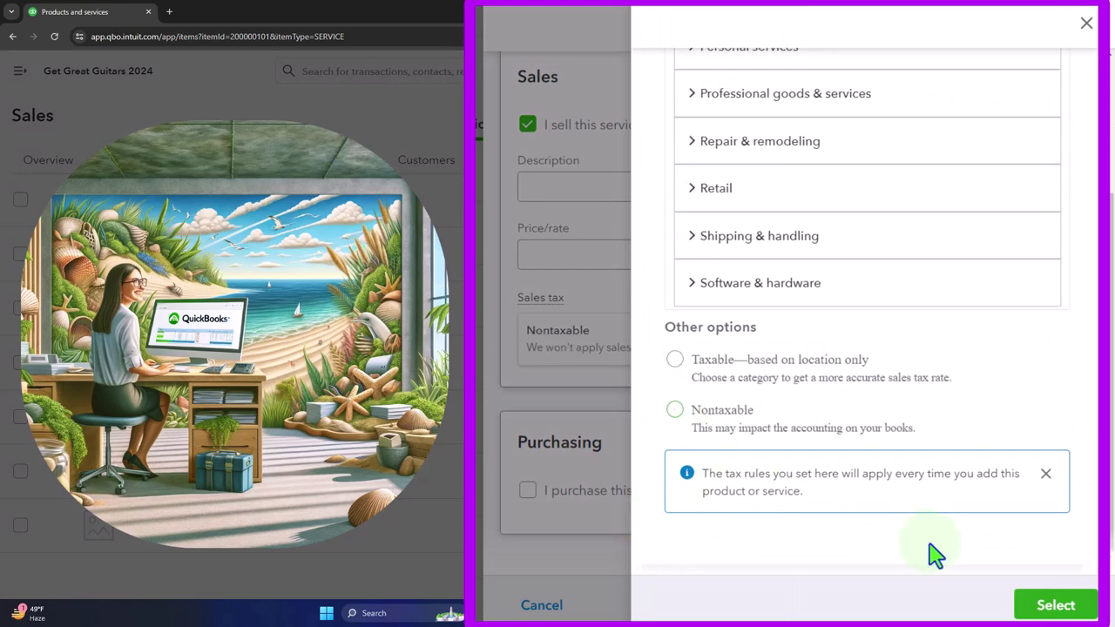
click(1050, 605)
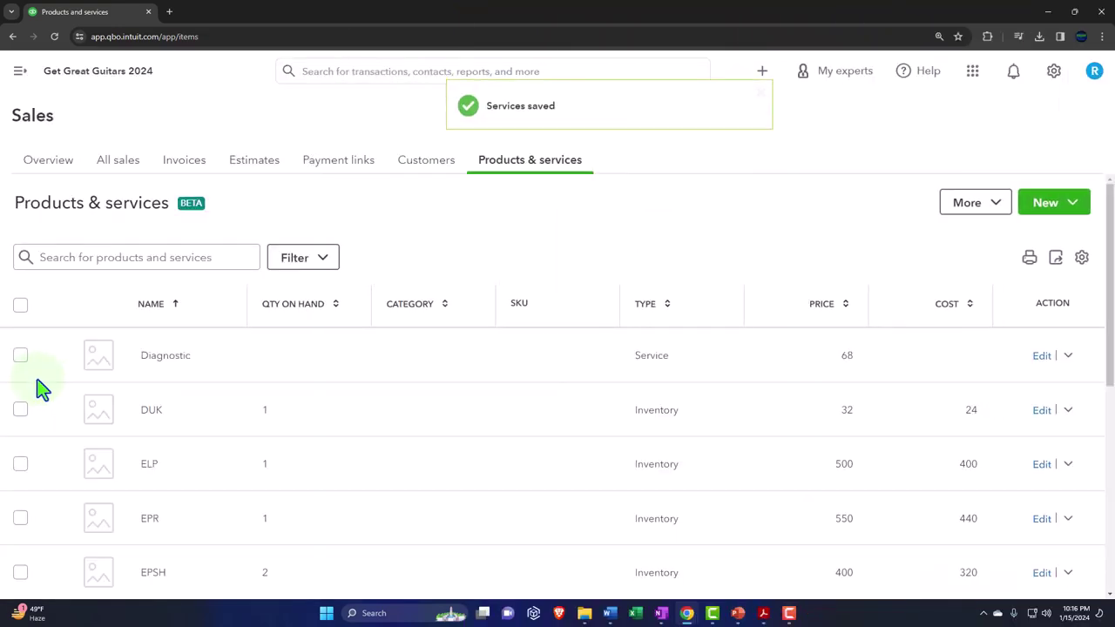
Set the sales tax of the Tunning Support service to Nontaxable and save the item
scroll(35, 409, down, 5)
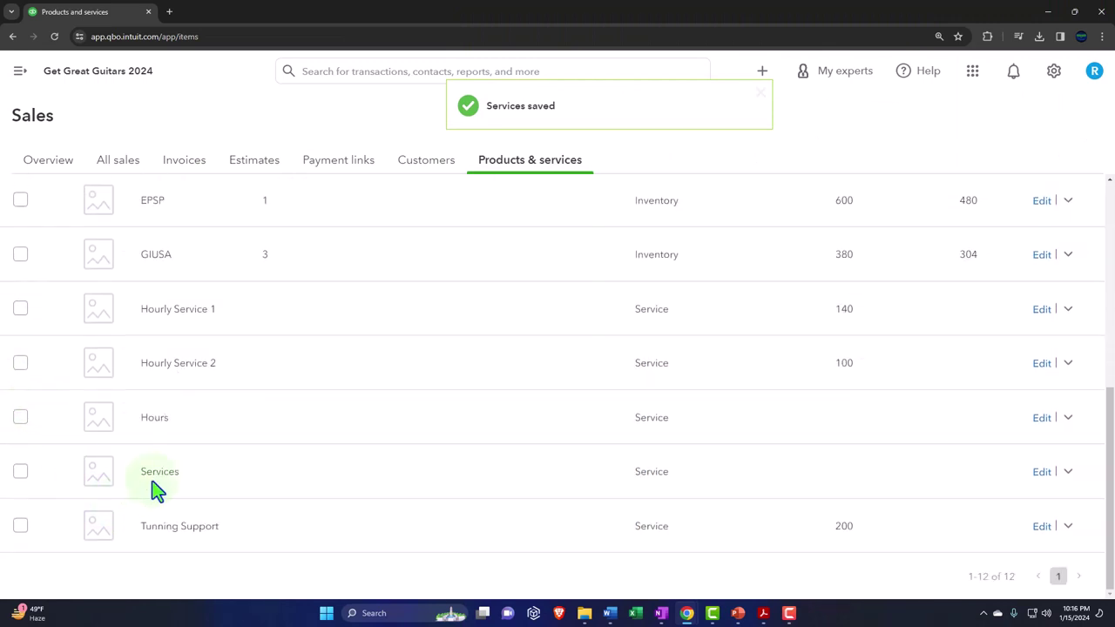
click(1037, 527)
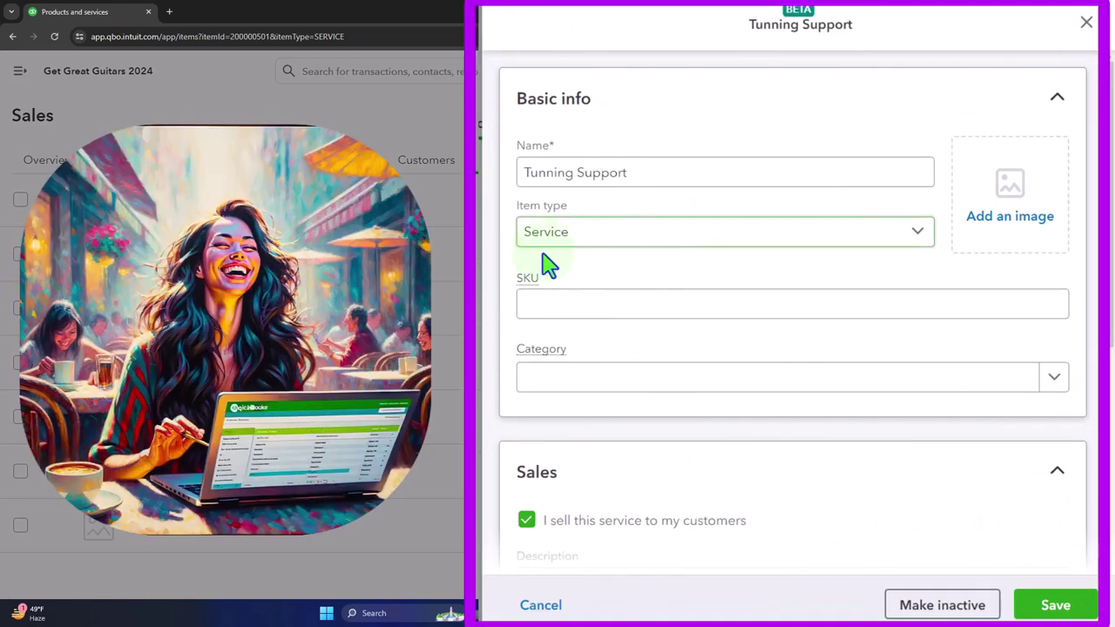
scroll(502, 293, down, 5)
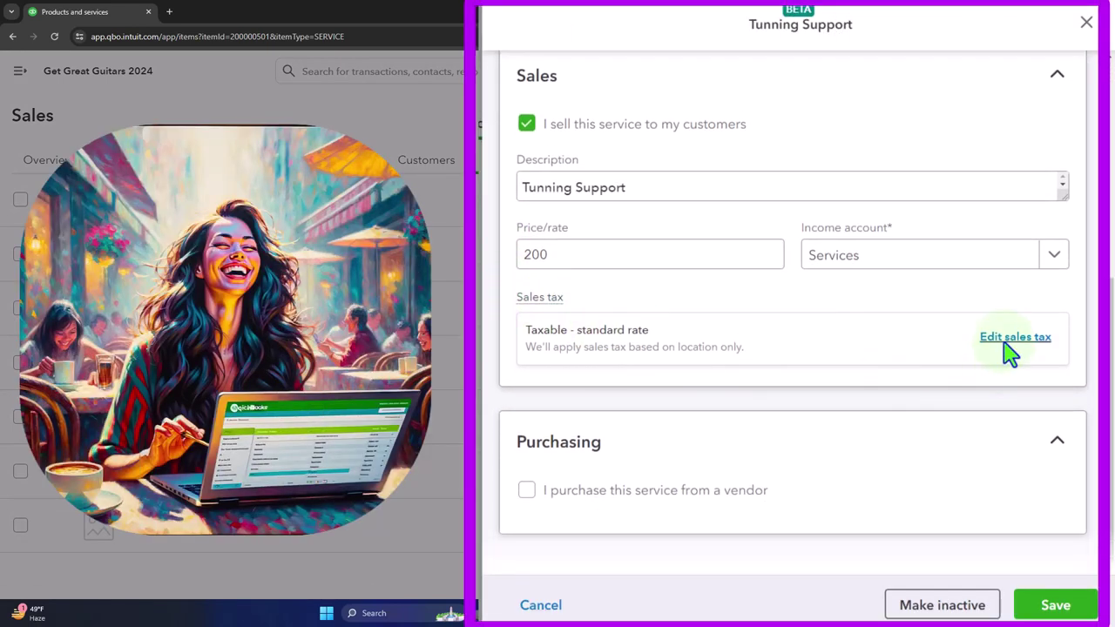
click(1010, 339)
scroll(871, 448, down, 5)
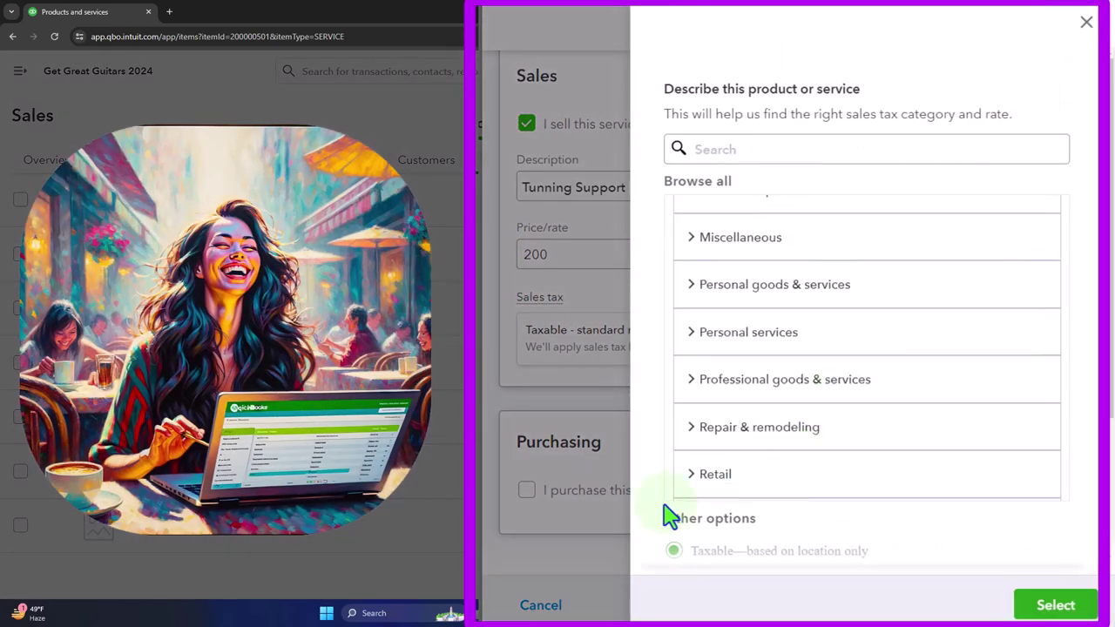
scroll(671, 516, down, 3)
click(676, 411)
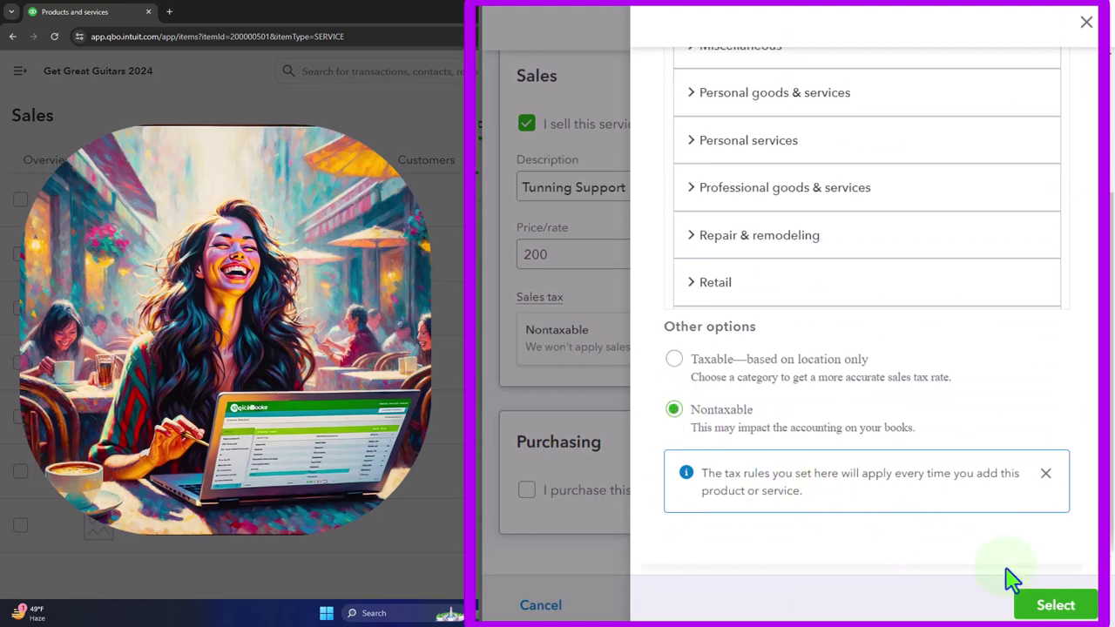
click(1053, 605)
click(1054, 606)
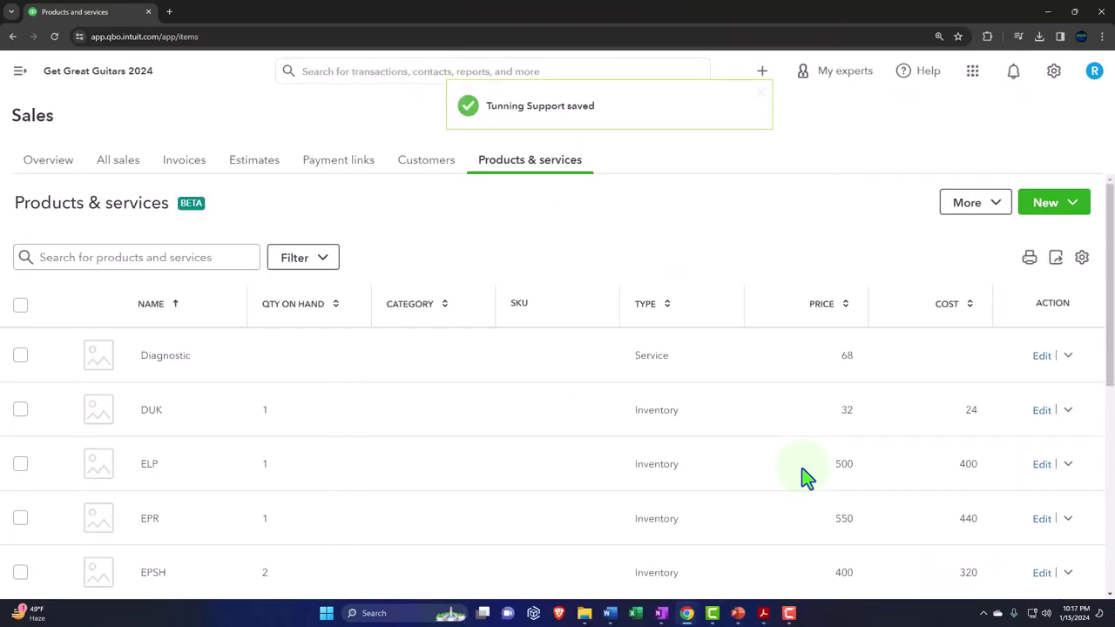
Add the Taxable column to the products and services list and close the column settings
click(1082, 261)
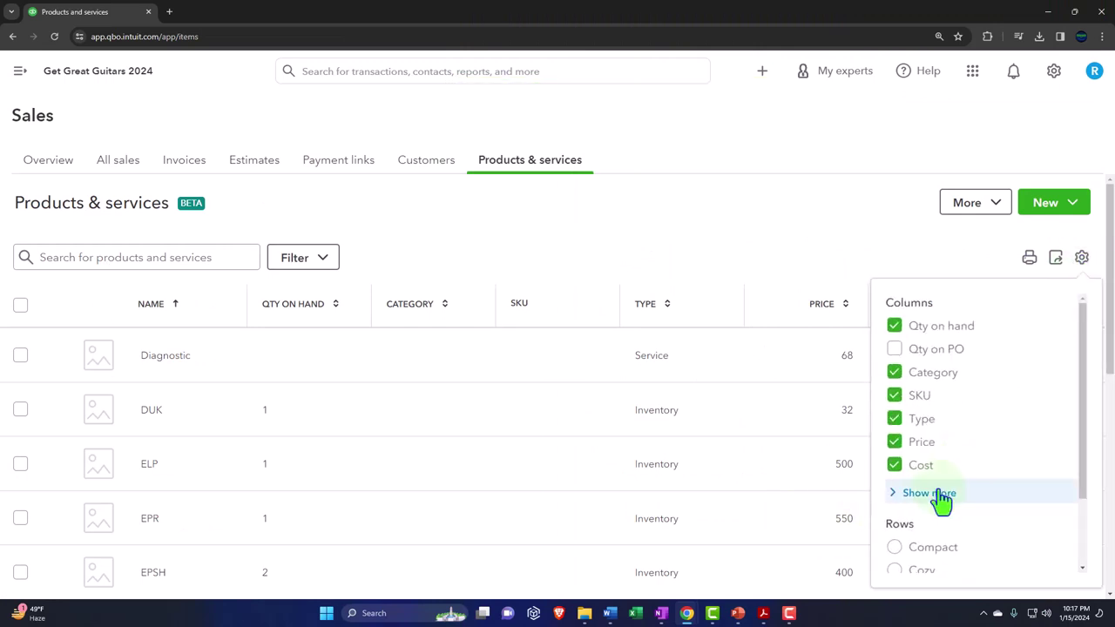
click(904, 495)
scroll(915, 445, down, 3)
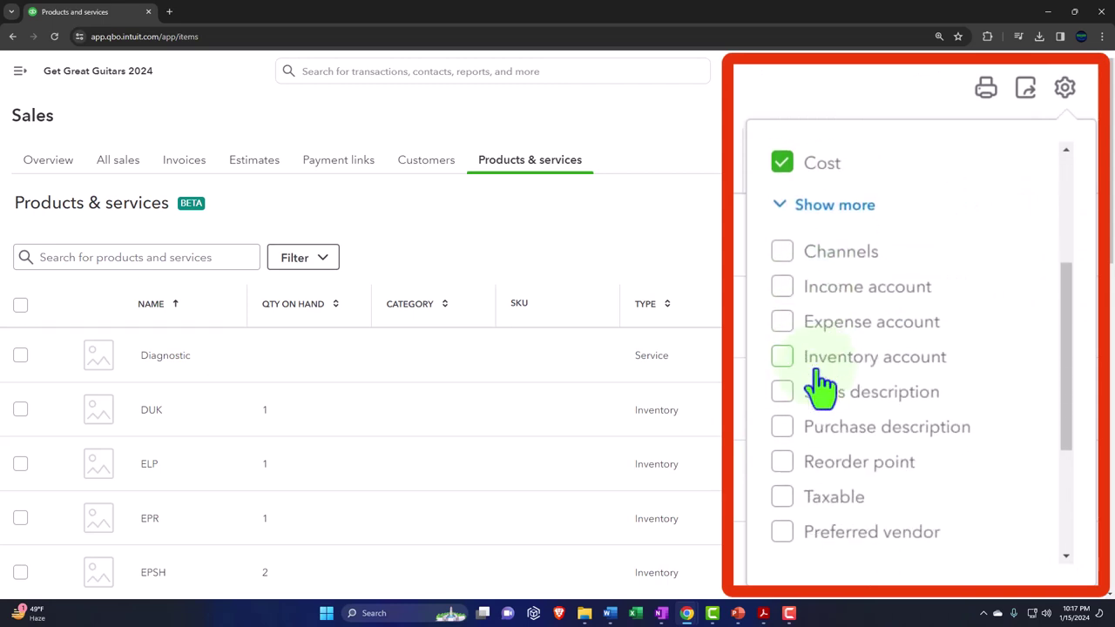
scroll(789, 492, up, 3)
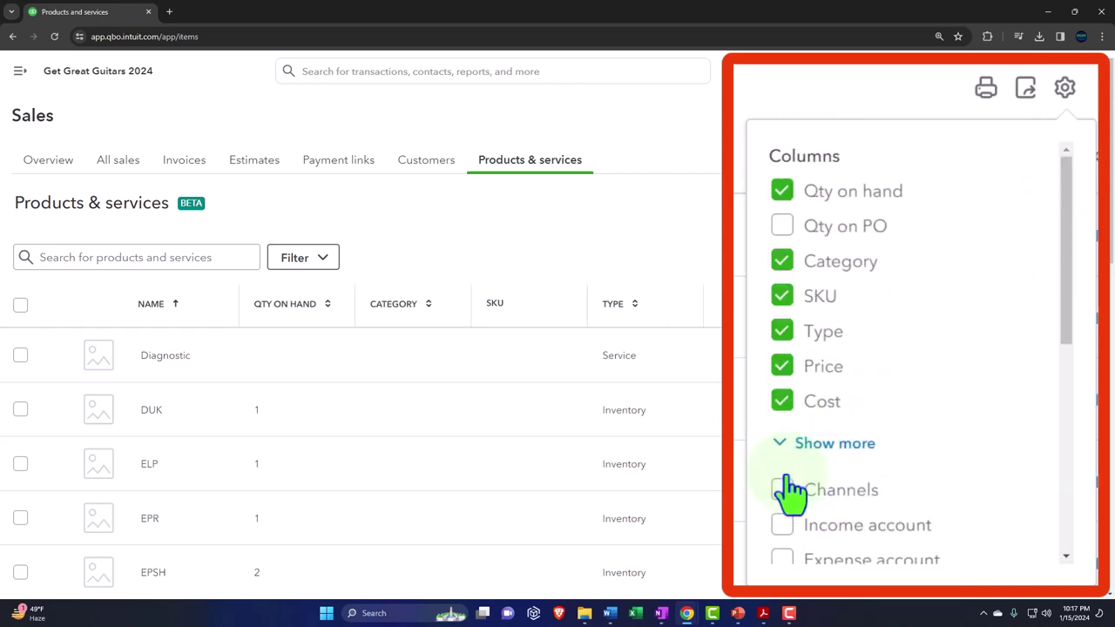
scroll(791, 514, down, 3)
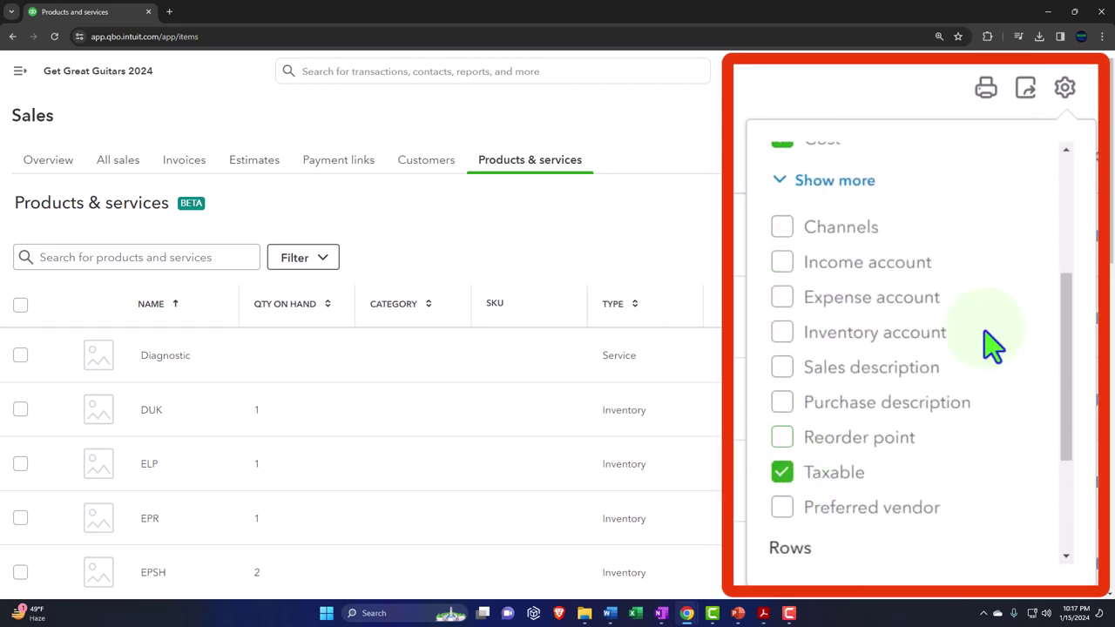
click(834, 237)
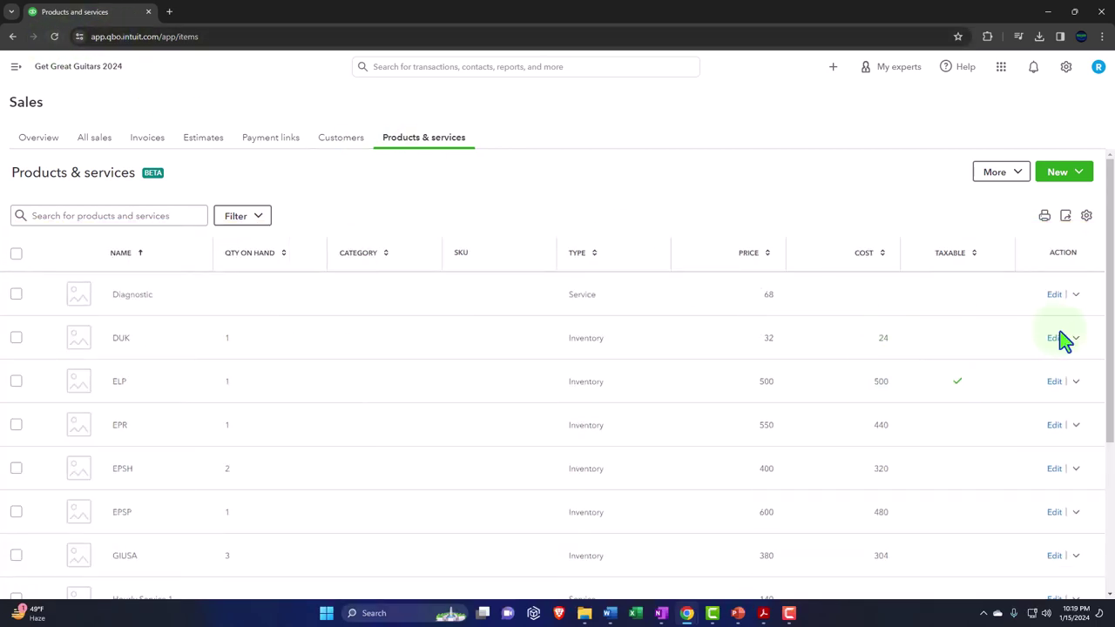
Confirm DUK's sales tax as Taxable—based on location only and save the item
click(1056, 339)
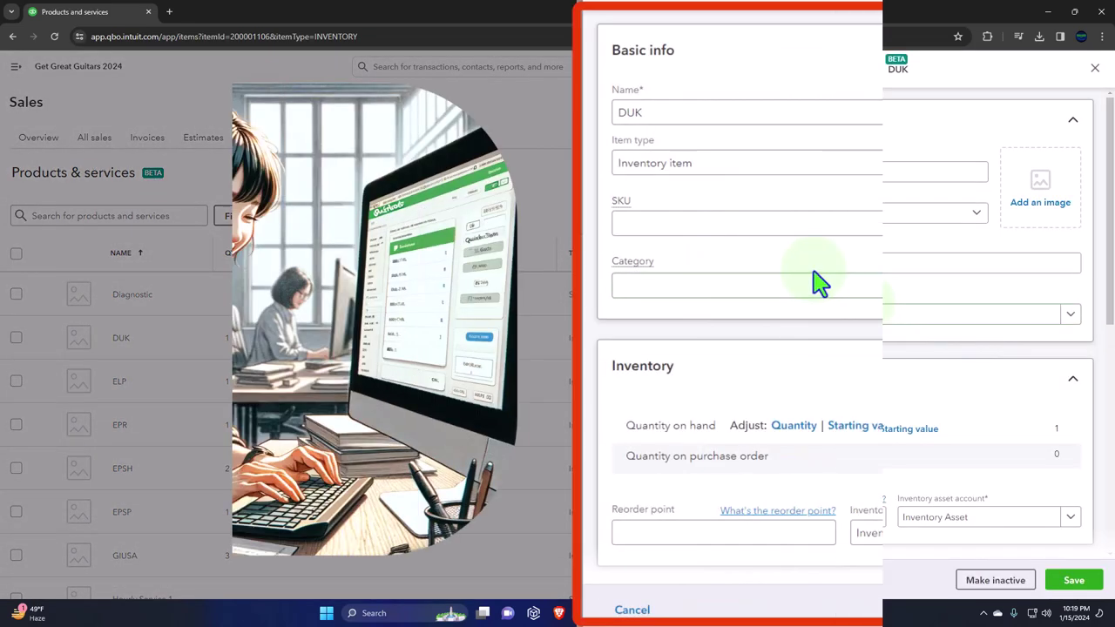
scroll(797, 279, down, 5)
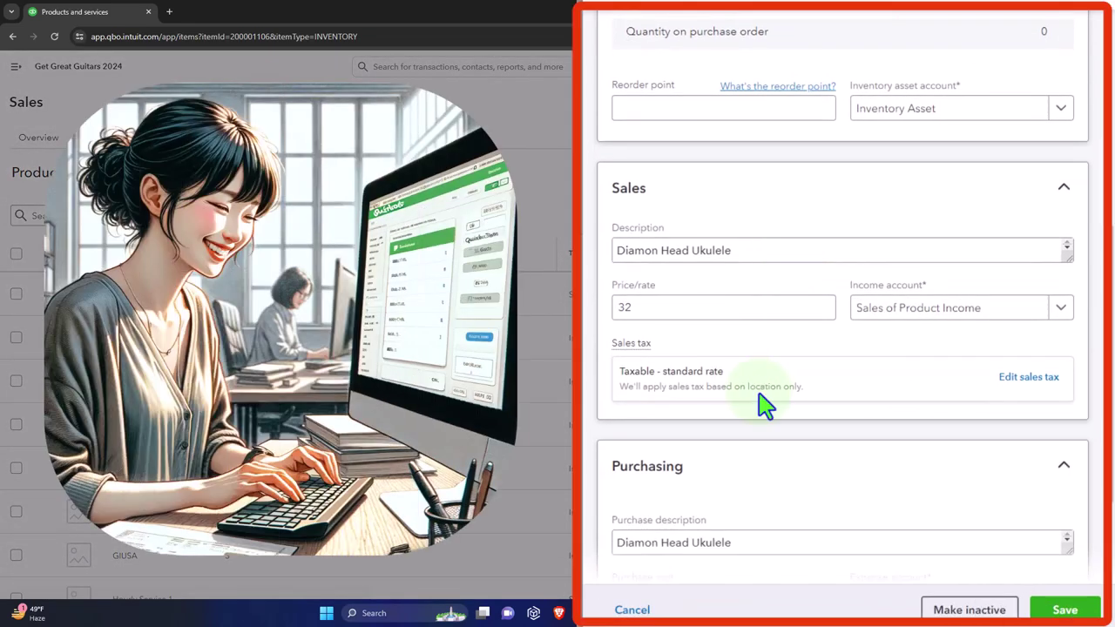
click(1031, 378)
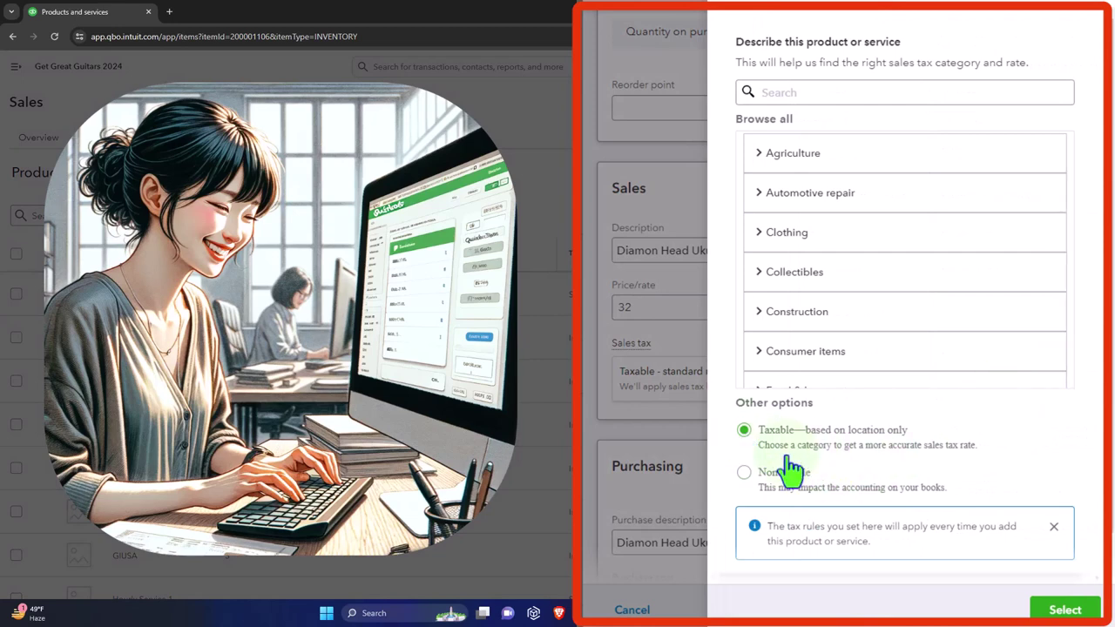
click(1065, 610)
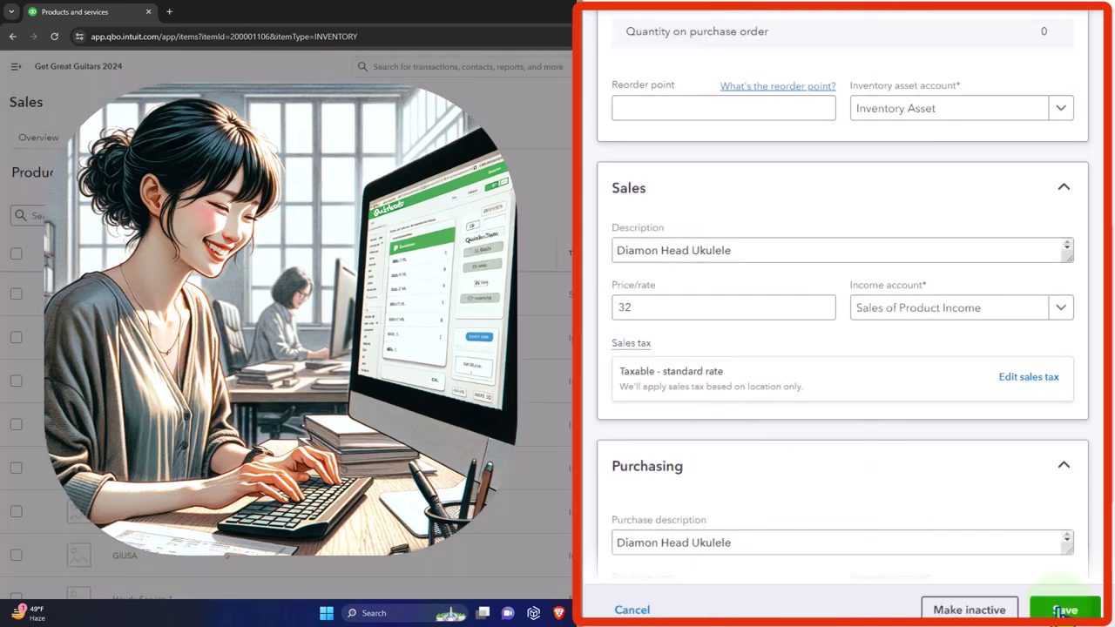
click(1063, 610)
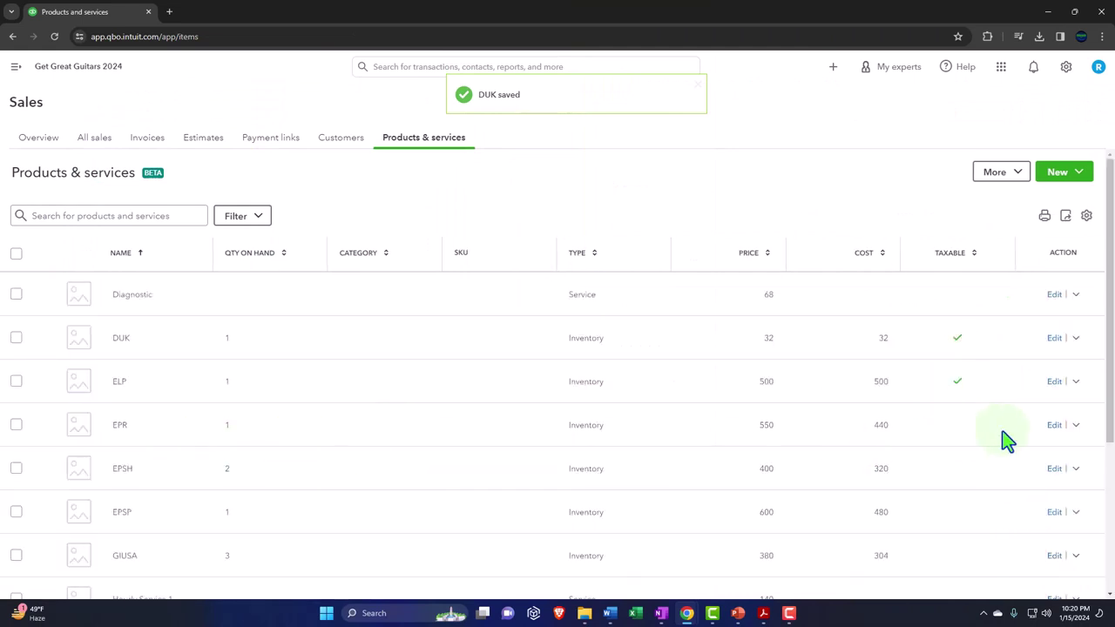
Confirm the EPR item's sales tax as Taxable—based on location only and save it
click(1054, 427)
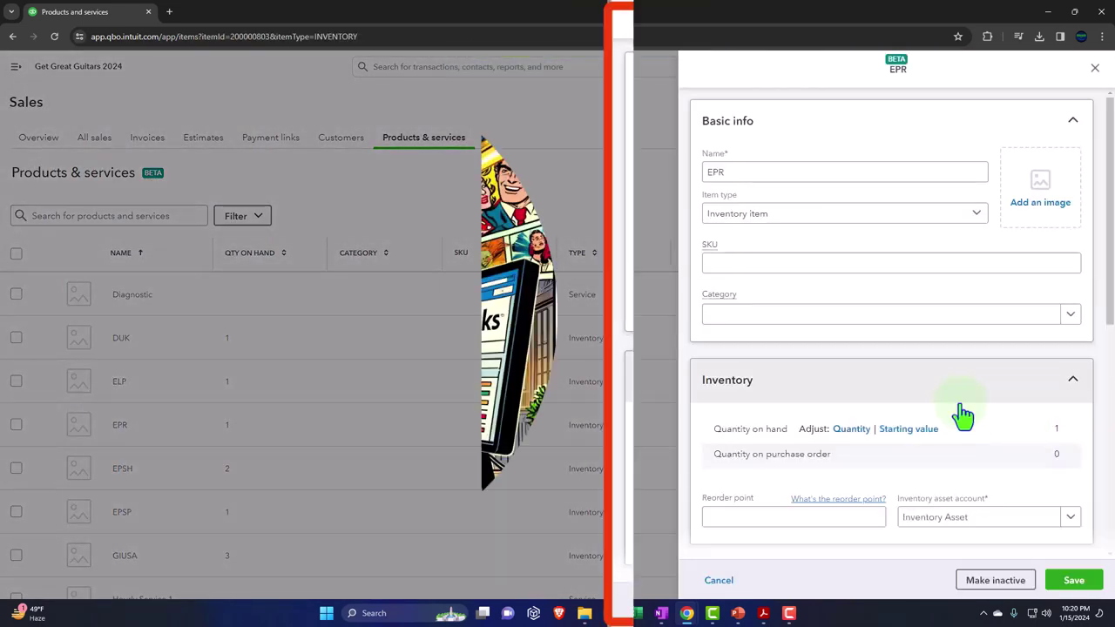
scroll(864, 392, down, 5)
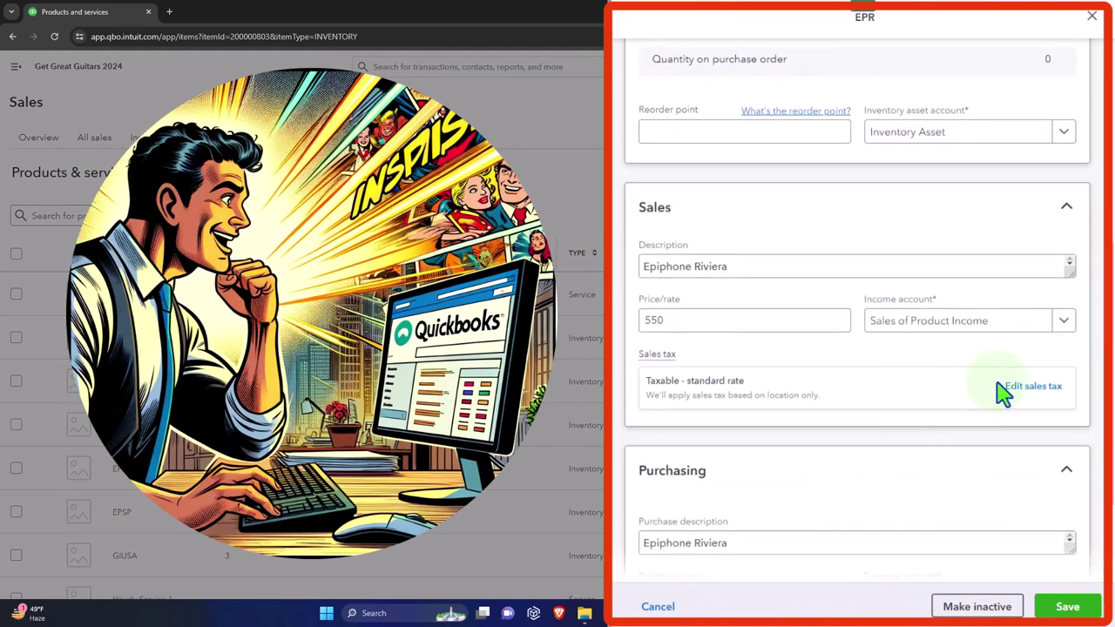
click(1033, 386)
scroll(758, 400, down, 1)
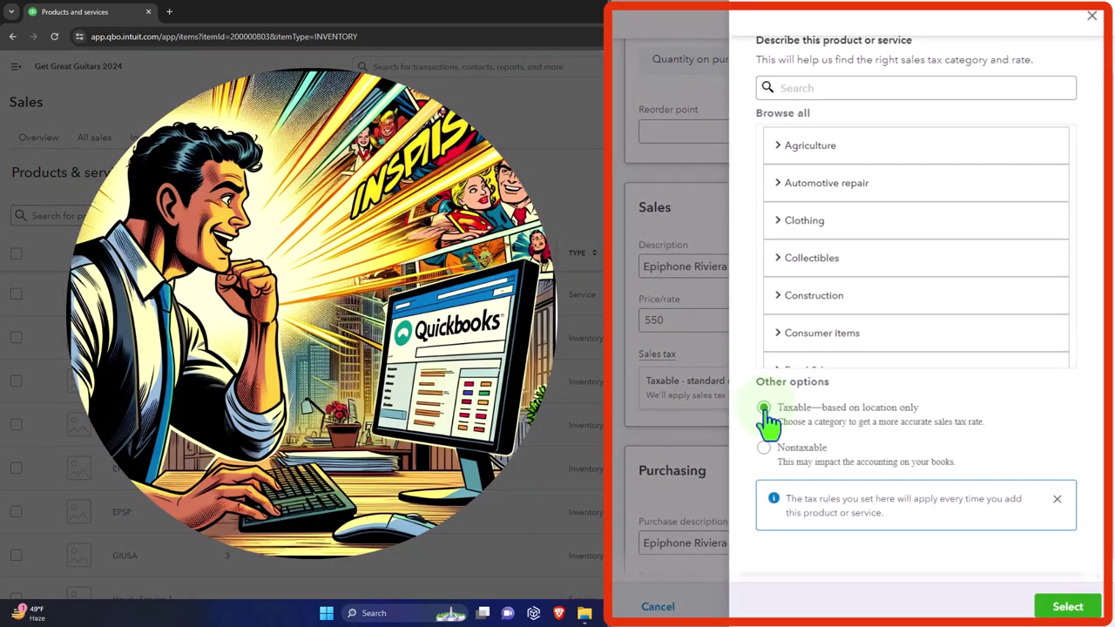
click(1069, 607)
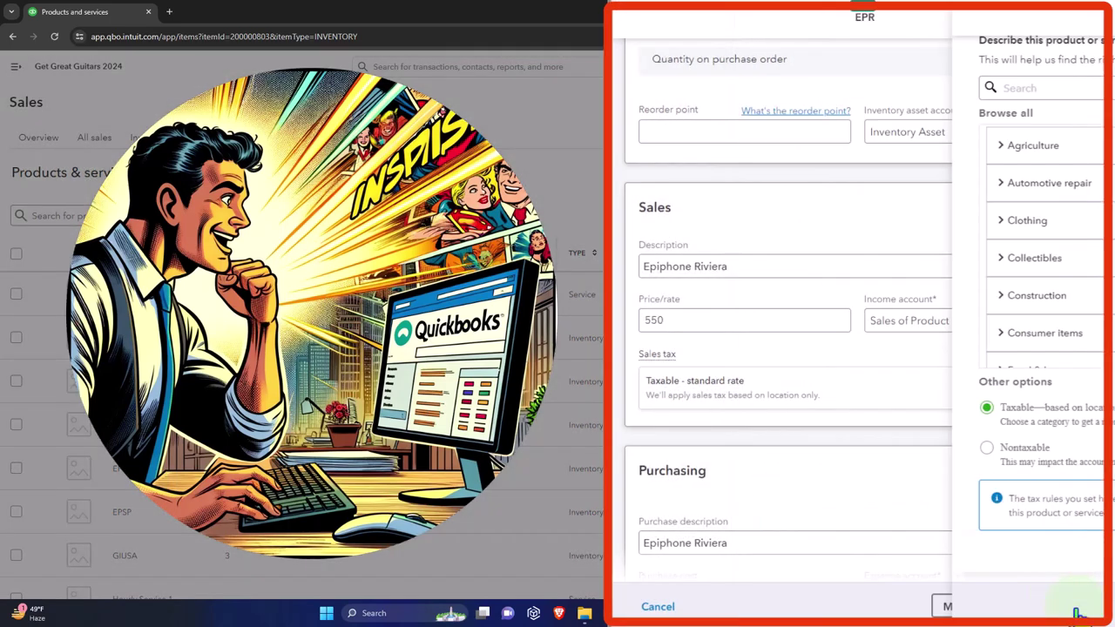
click(1068, 607)
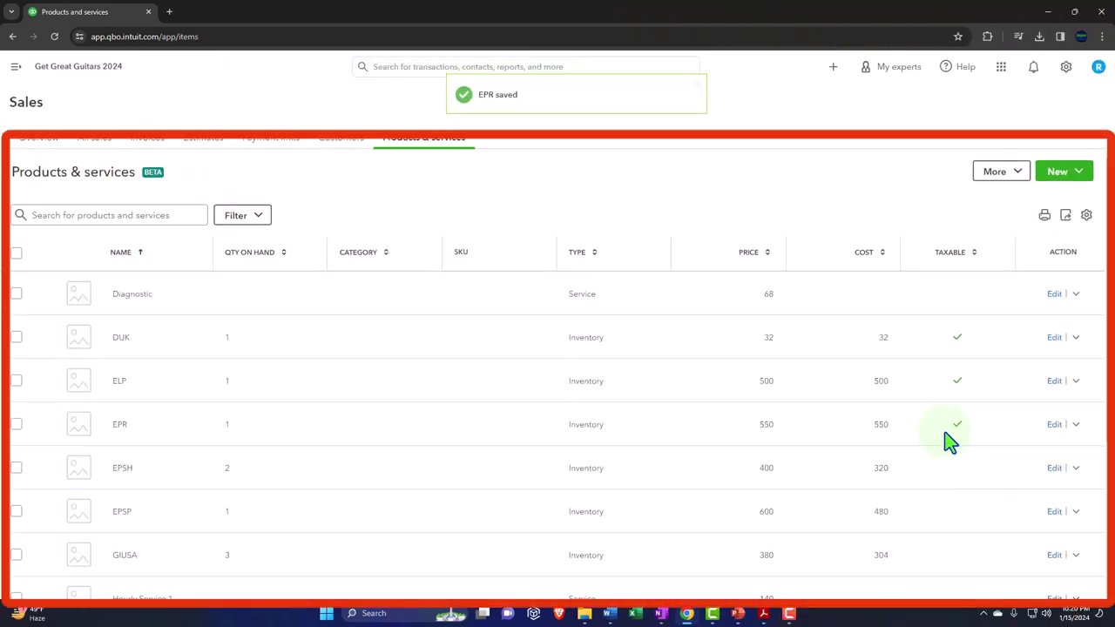
Confirm the sales tax of the EPSH item as Taxable—based on location only and save it
scroll(937, 431, down, 1)
click(1054, 412)
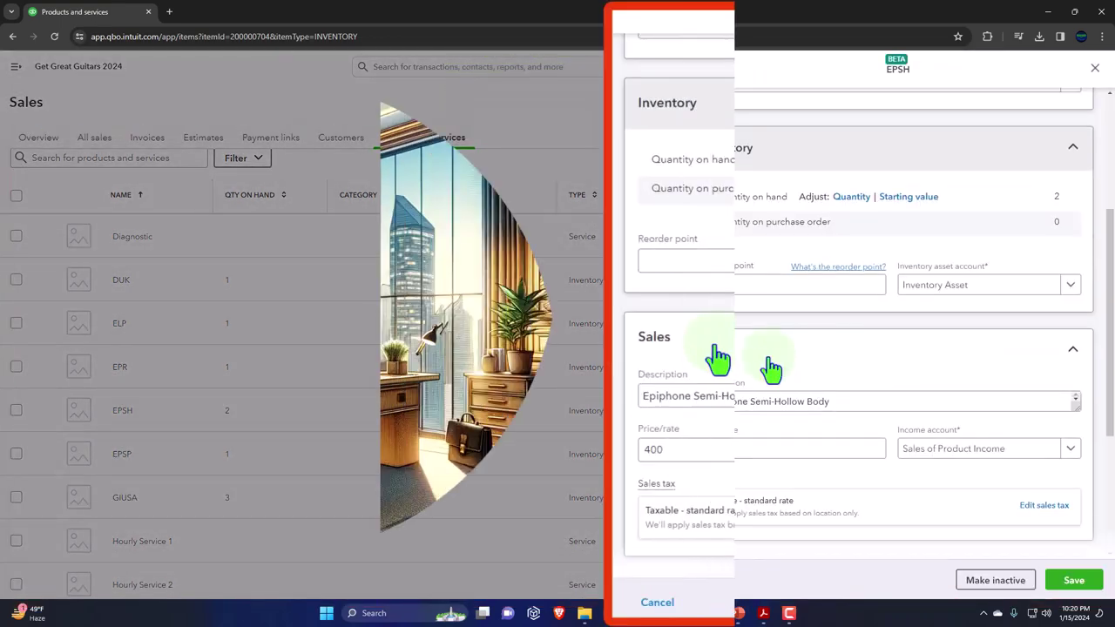
scroll(740, 357, down, 3)
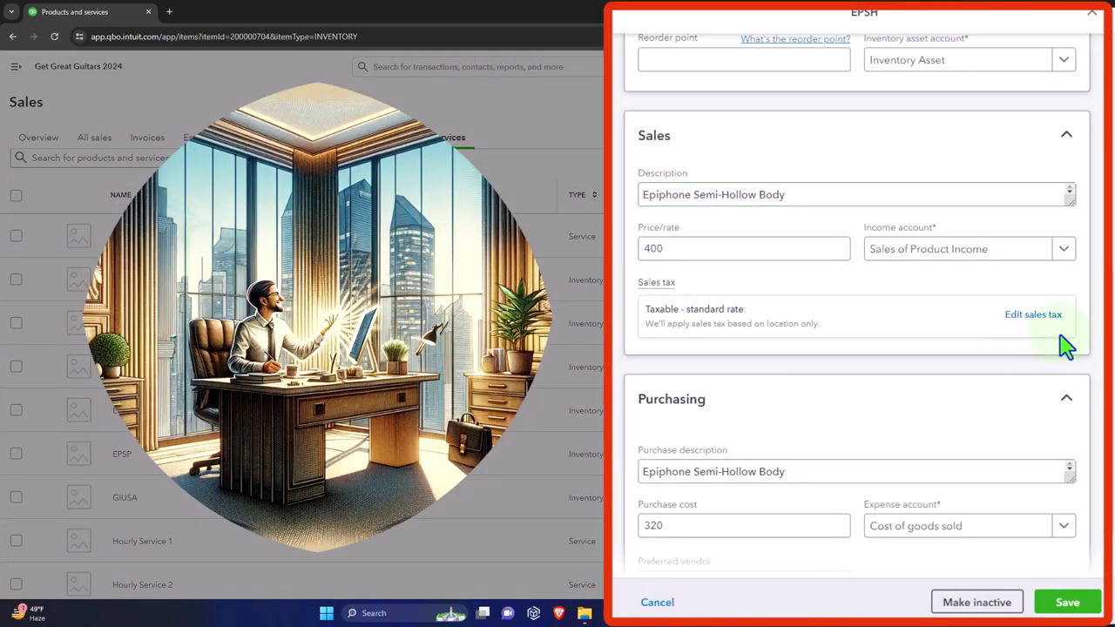
click(1050, 321)
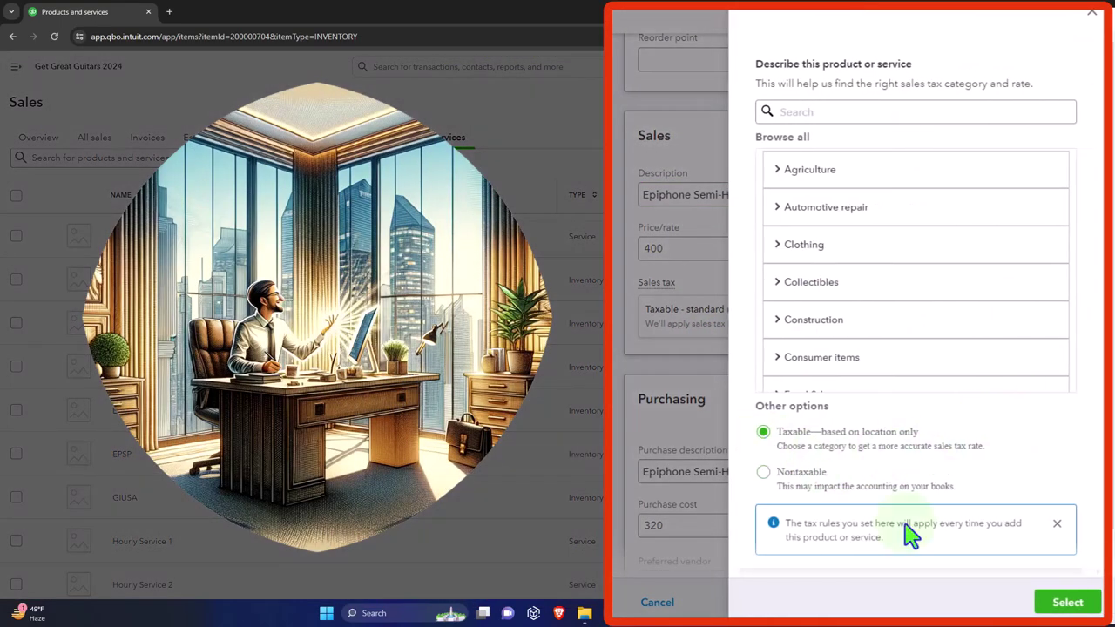
click(1068, 603)
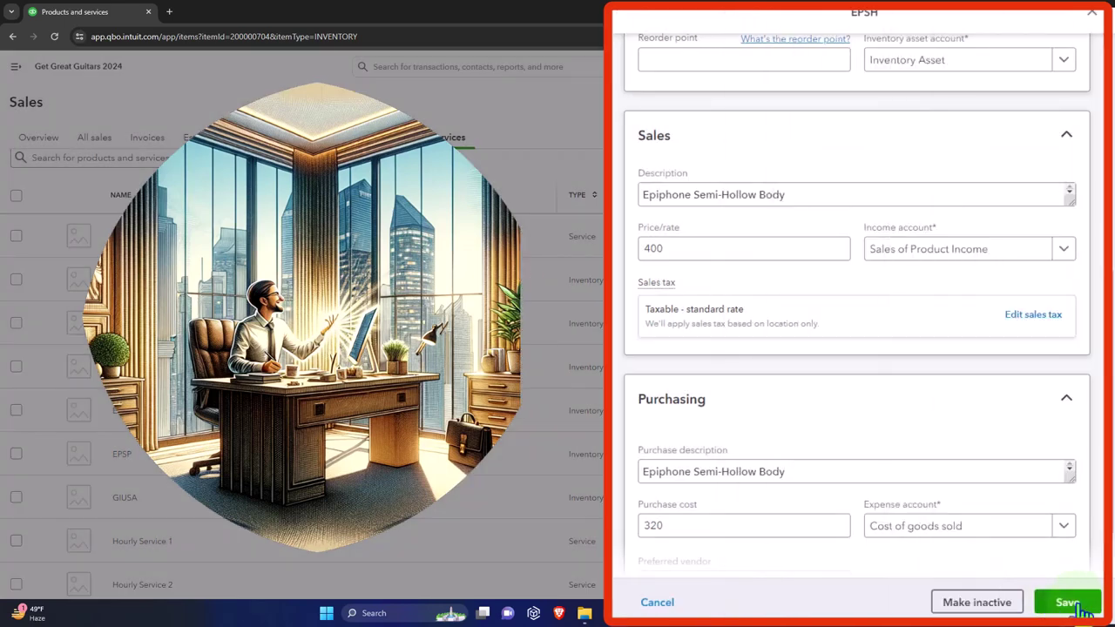
click(1073, 604)
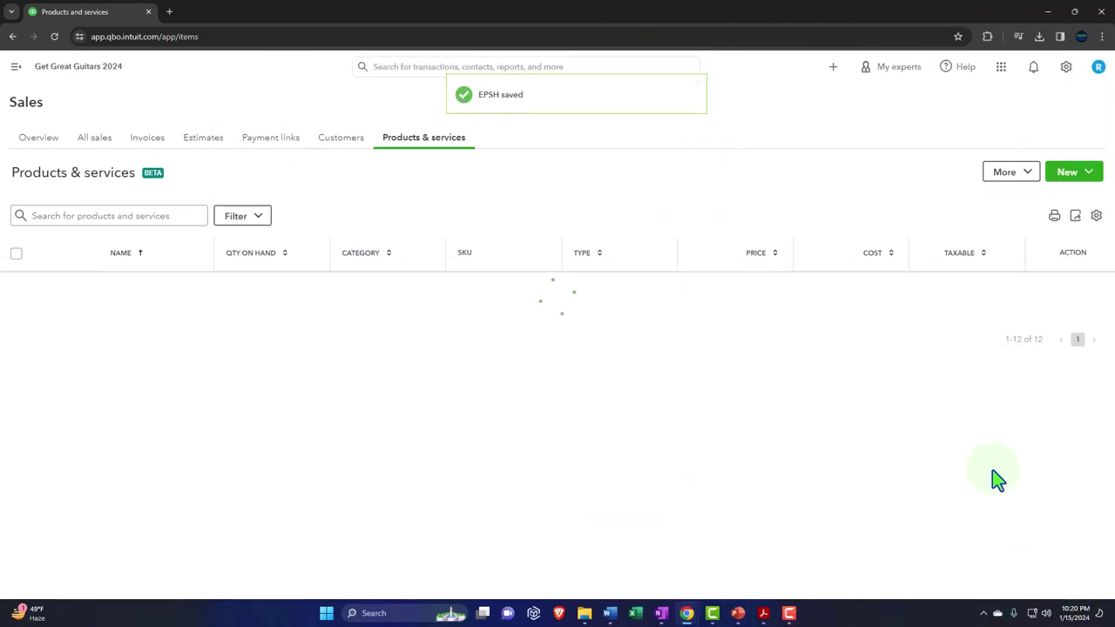
Confirm the EPSP item's sales tax as Taxable—based on location only and save the item
scroll(991, 471, down, 1)
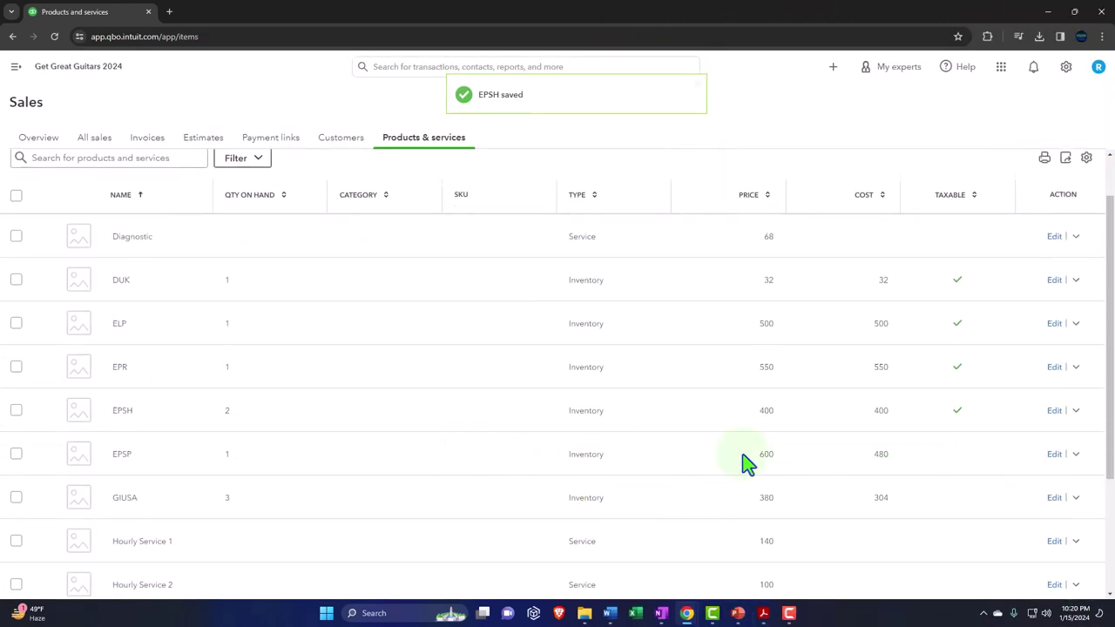
click(1053, 456)
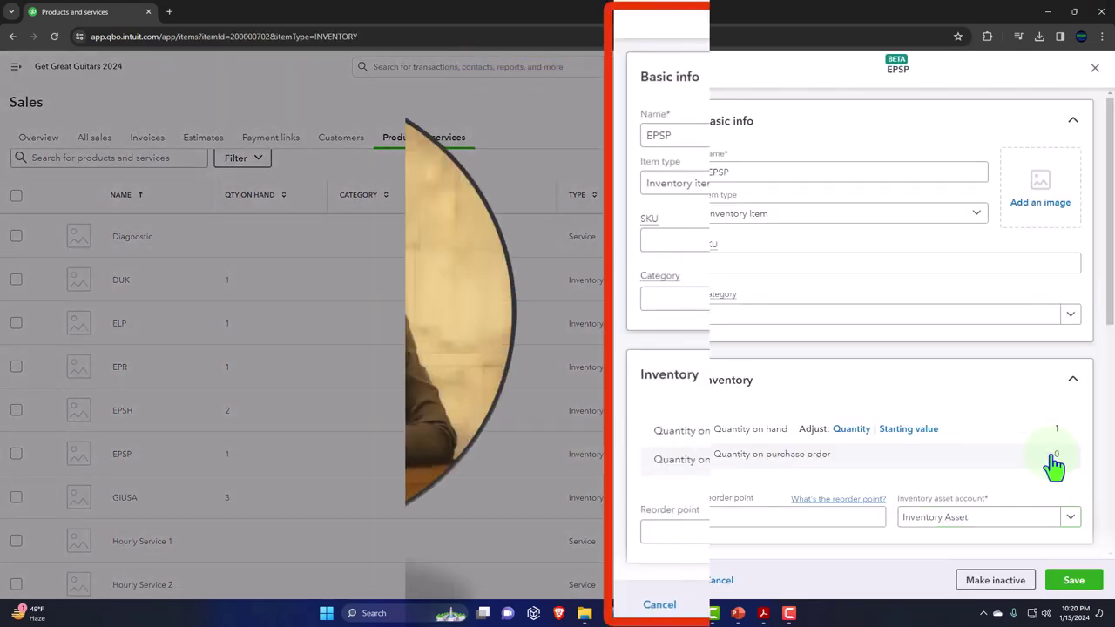
scroll(917, 459, down, 5)
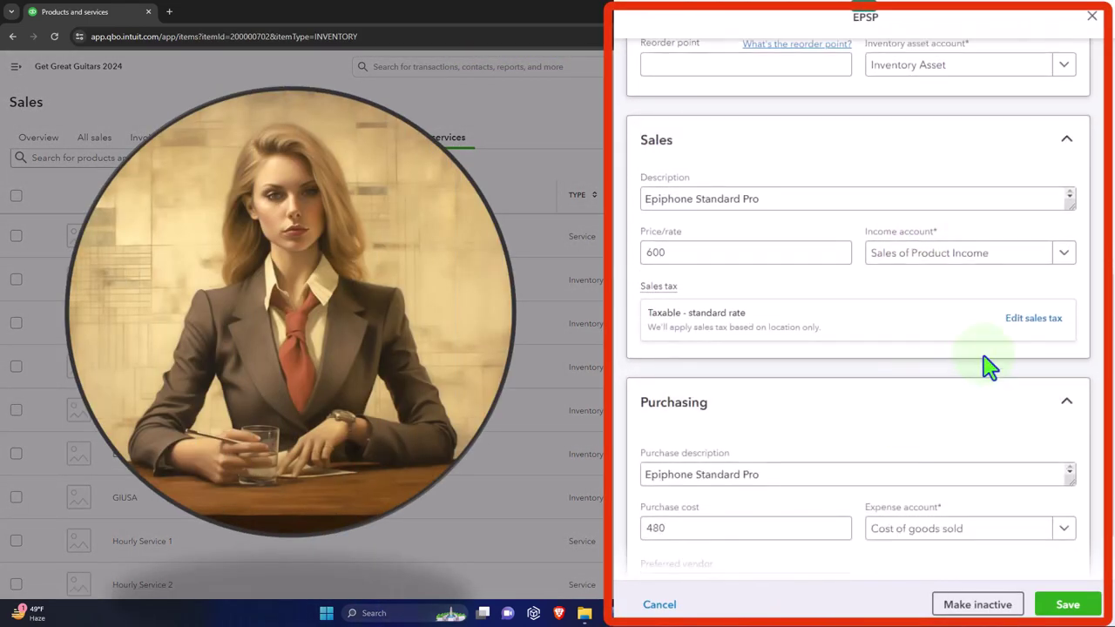
click(1016, 319)
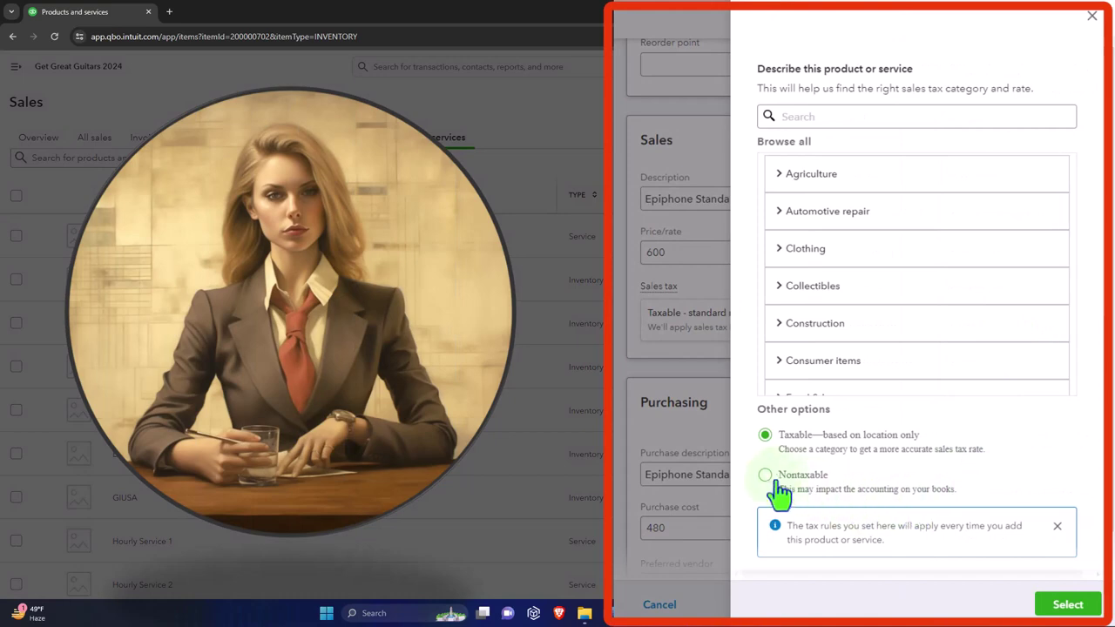
click(1060, 605)
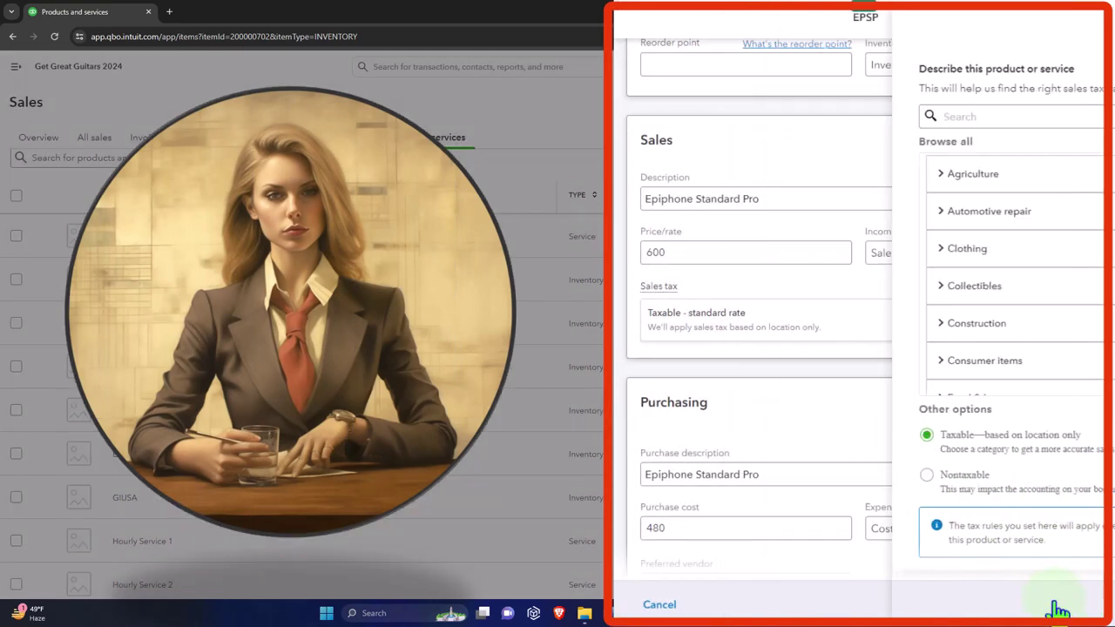
click(1072, 581)
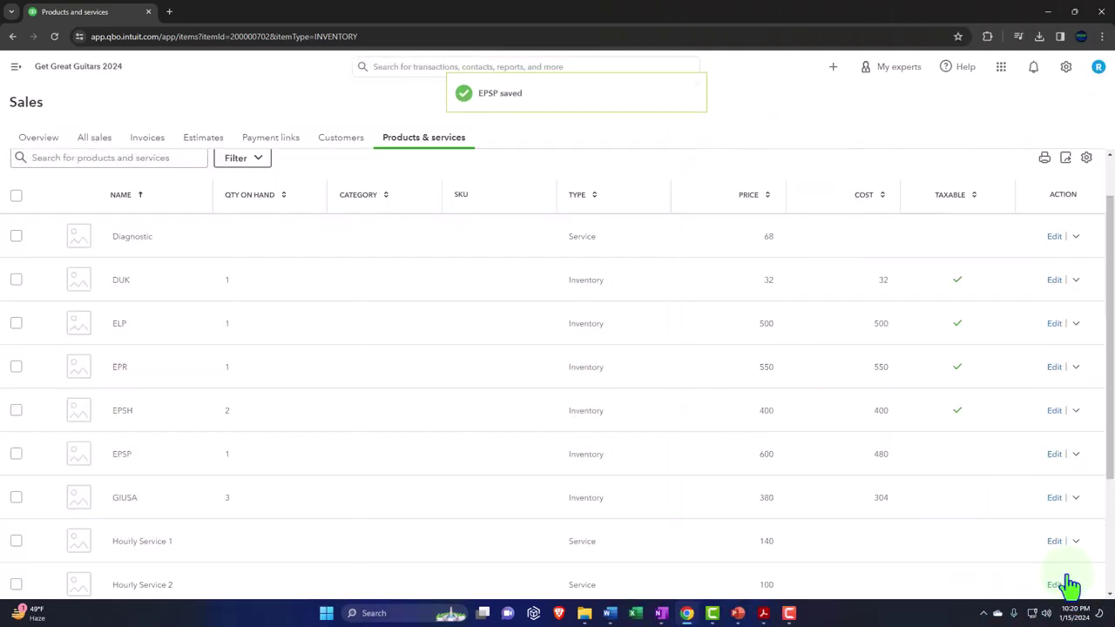
Confirm GIUSA's sales tax as Taxable—based on location only and save the item
scroll(980, 544, down, 1)
scroll(941, 497, down, 1)
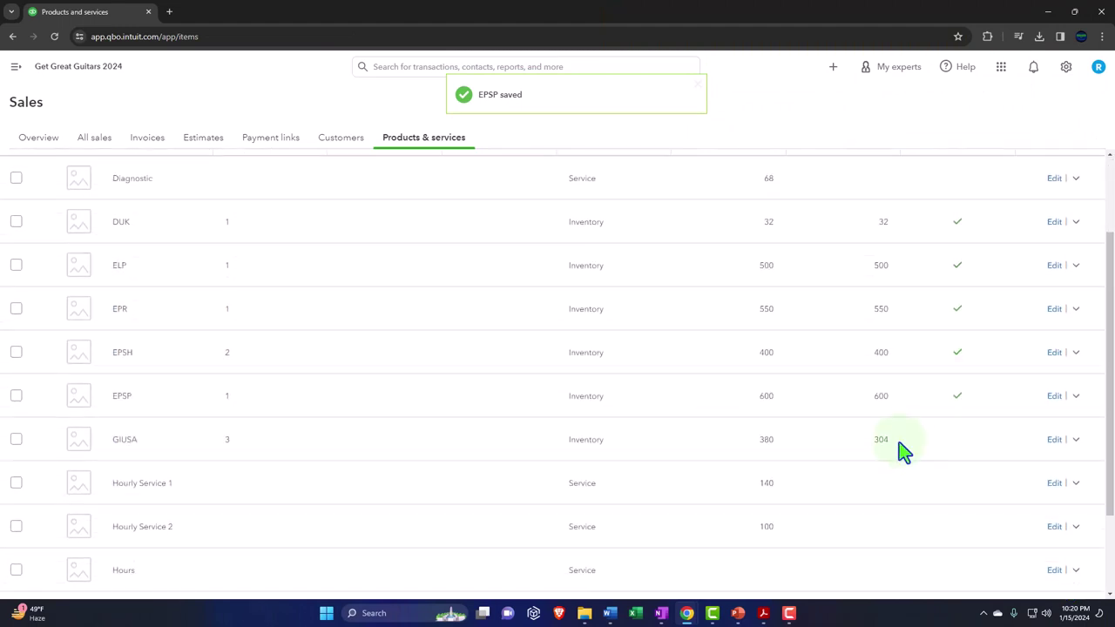
click(1054, 440)
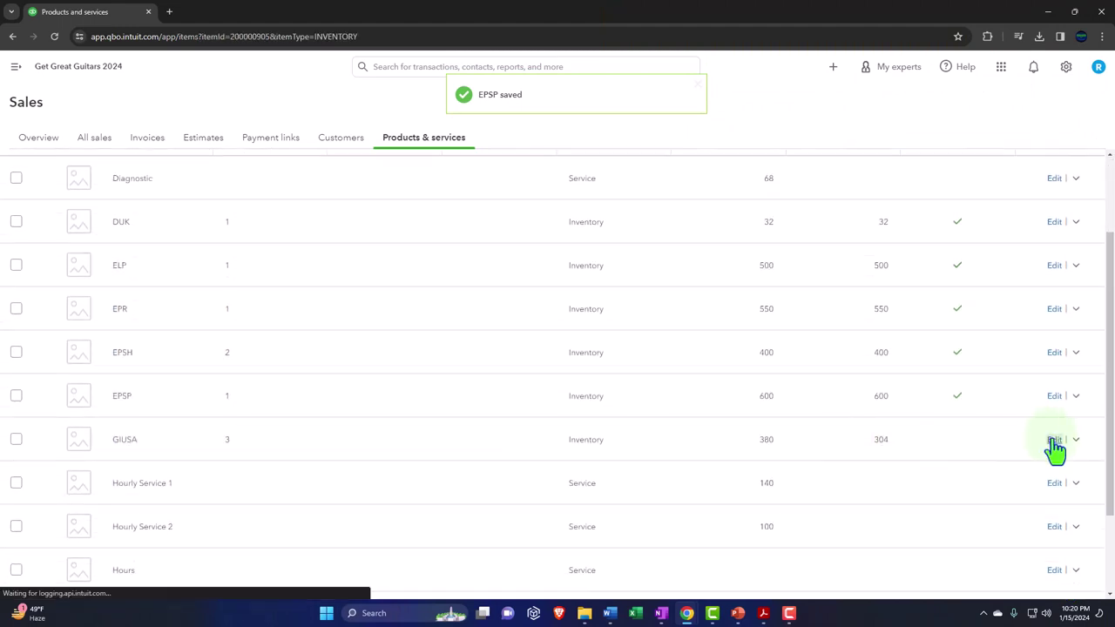
scroll(952, 438, down, 5)
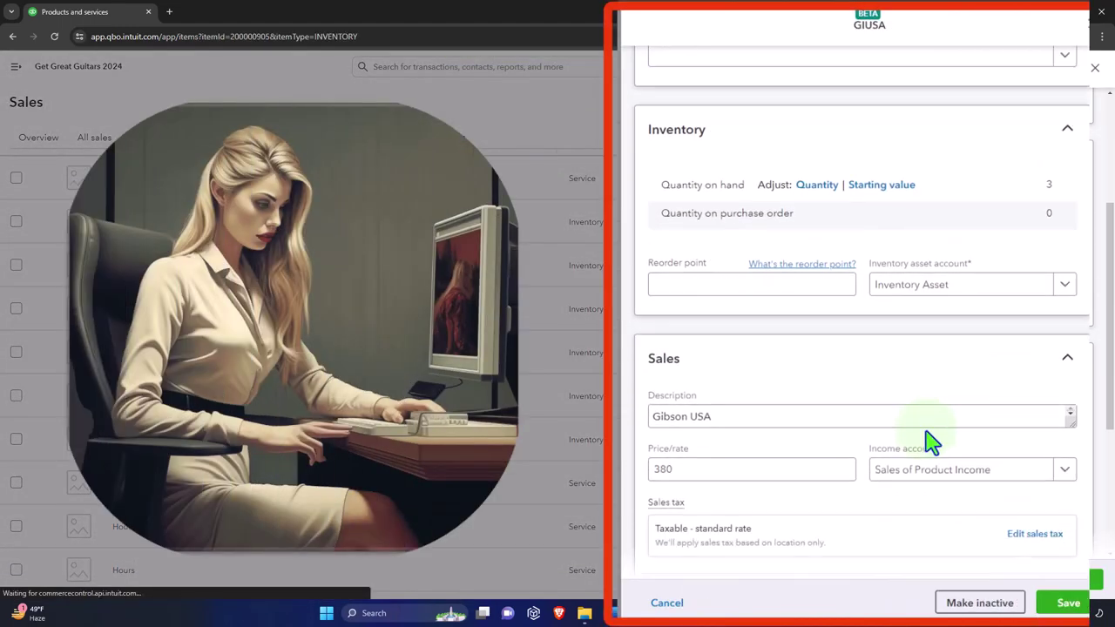
click(1035, 389)
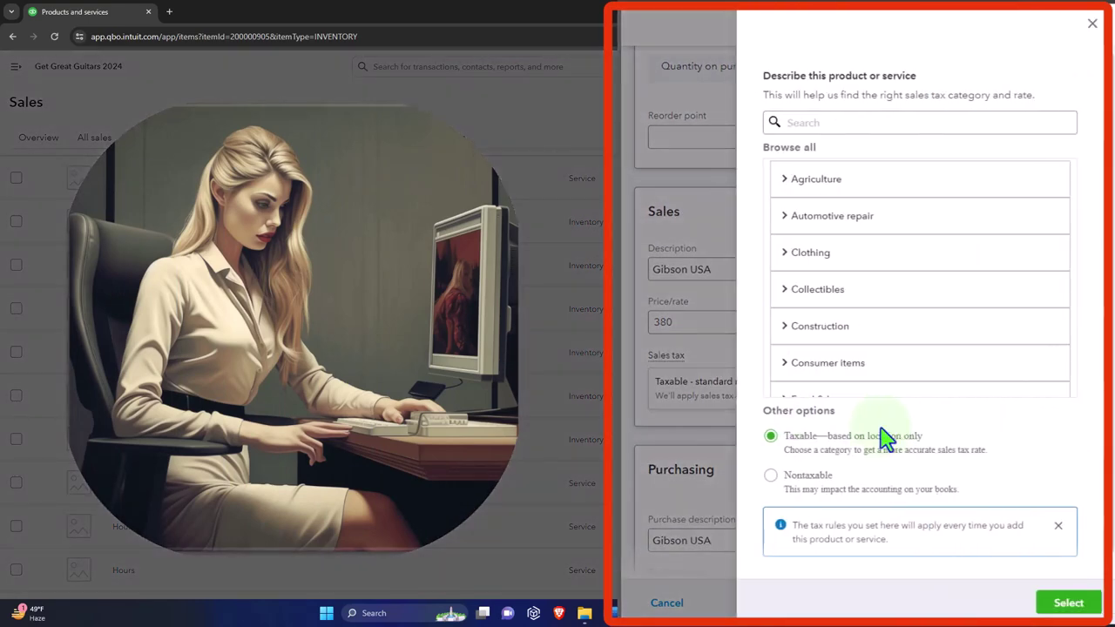
click(1068, 603)
click(1068, 603)
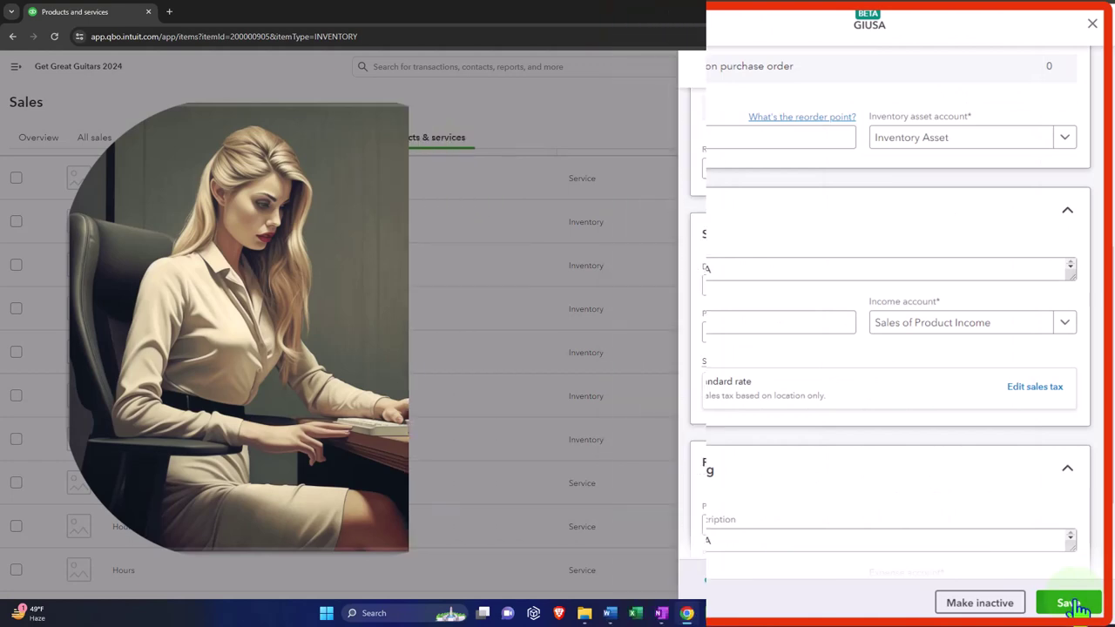
Review the Taxable column of the products and services list for all inventory and service items
scroll(956, 497, down, 2)
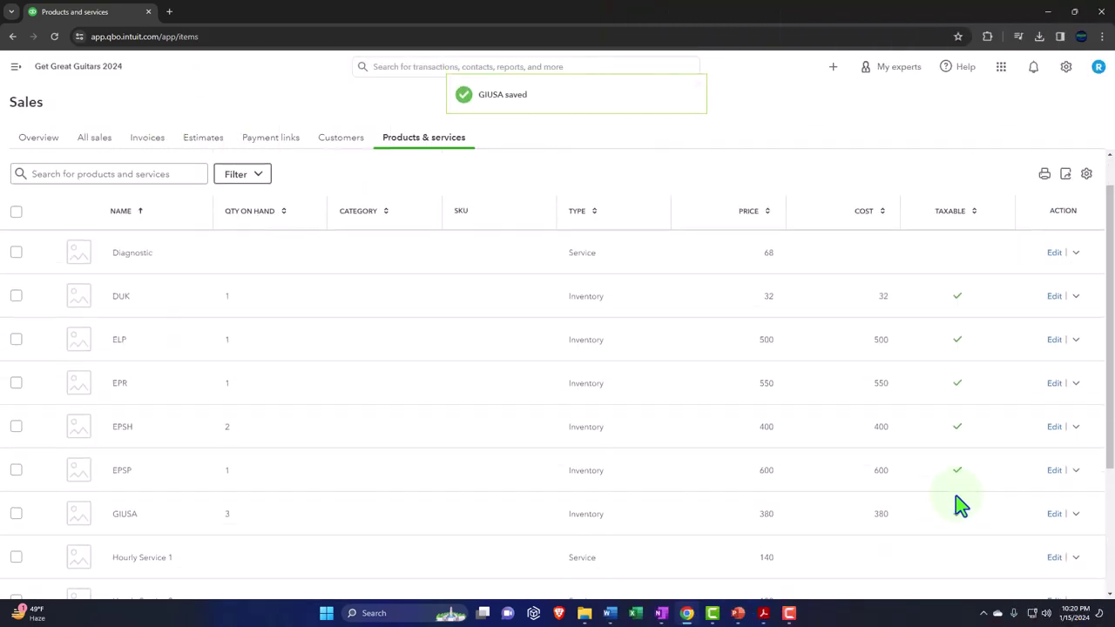
scroll(229, 448, down, 1)
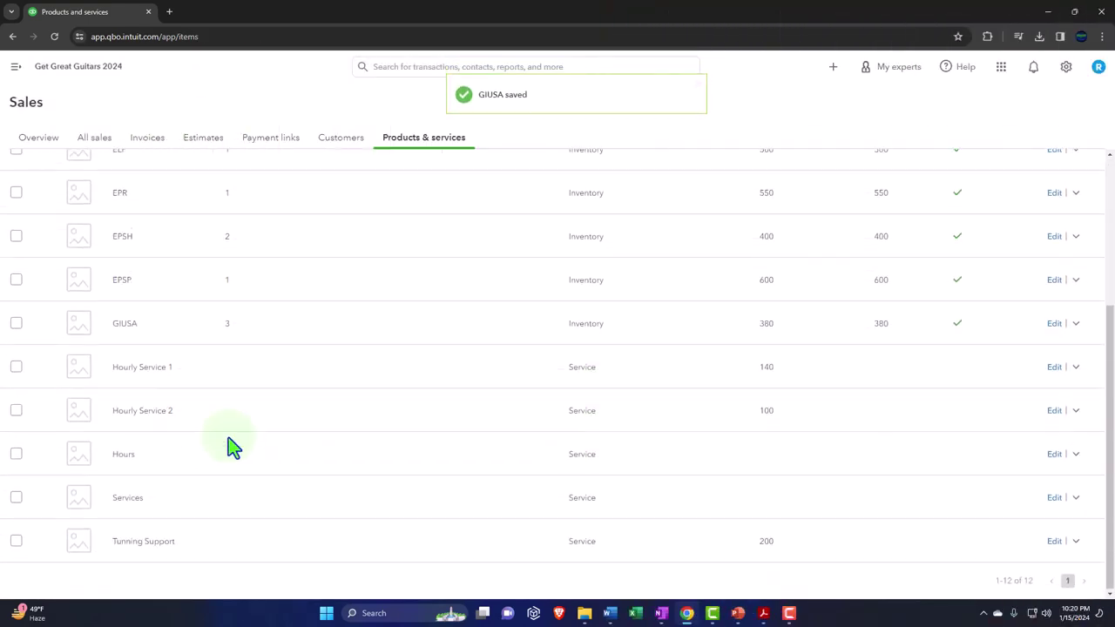
scroll(224, 460, up, 3)
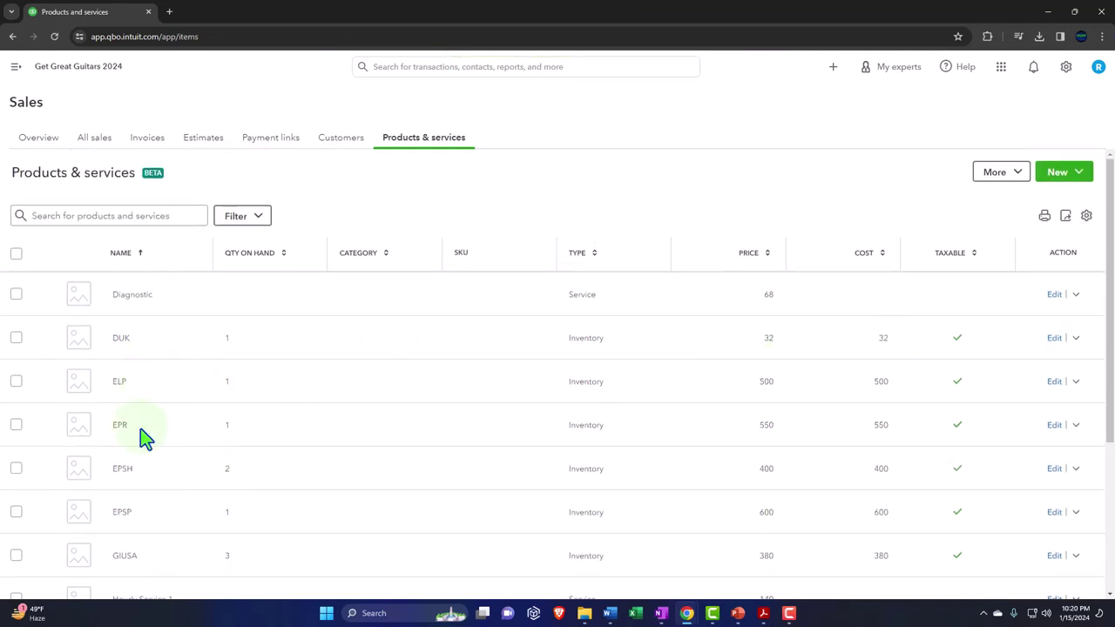
scroll(139, 477, down, 2)
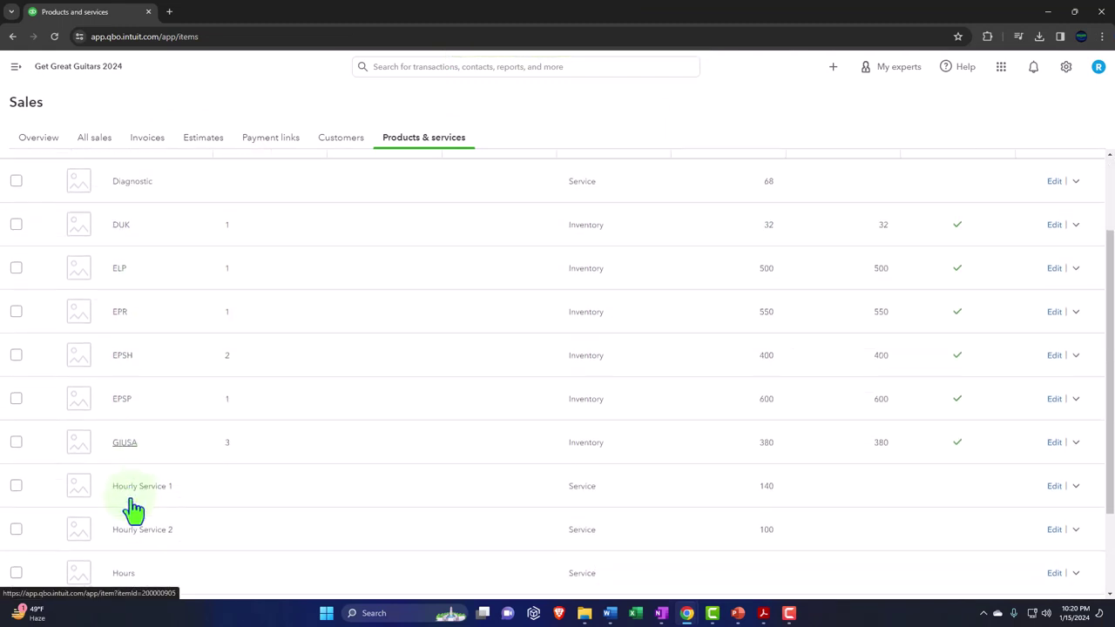
scroll(139, 503, down, 2)
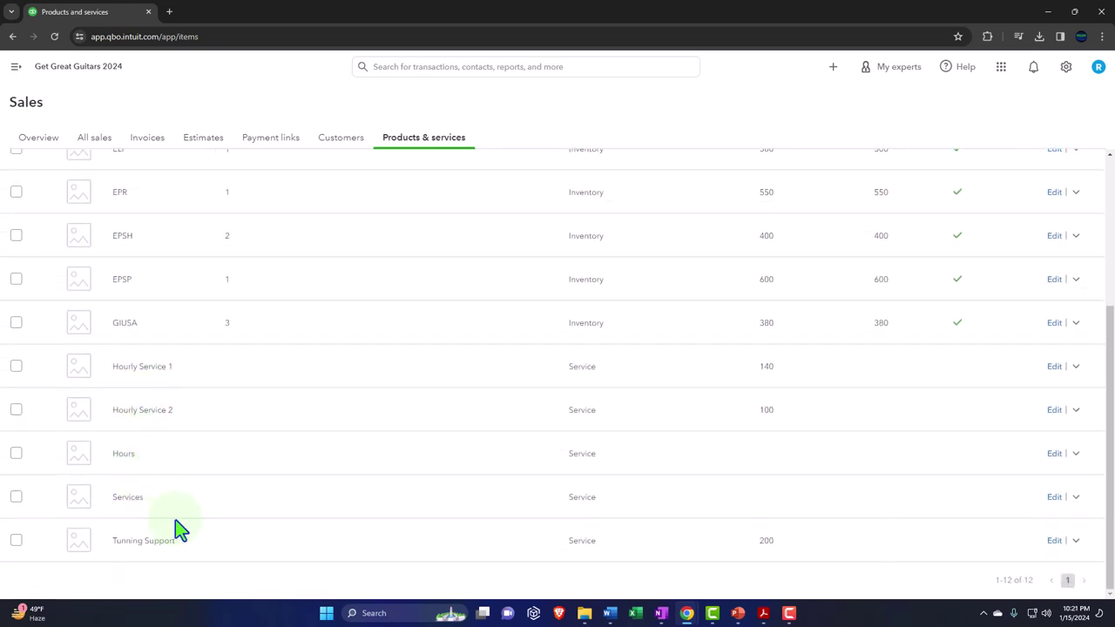
scroll(213, 542, up, 4)
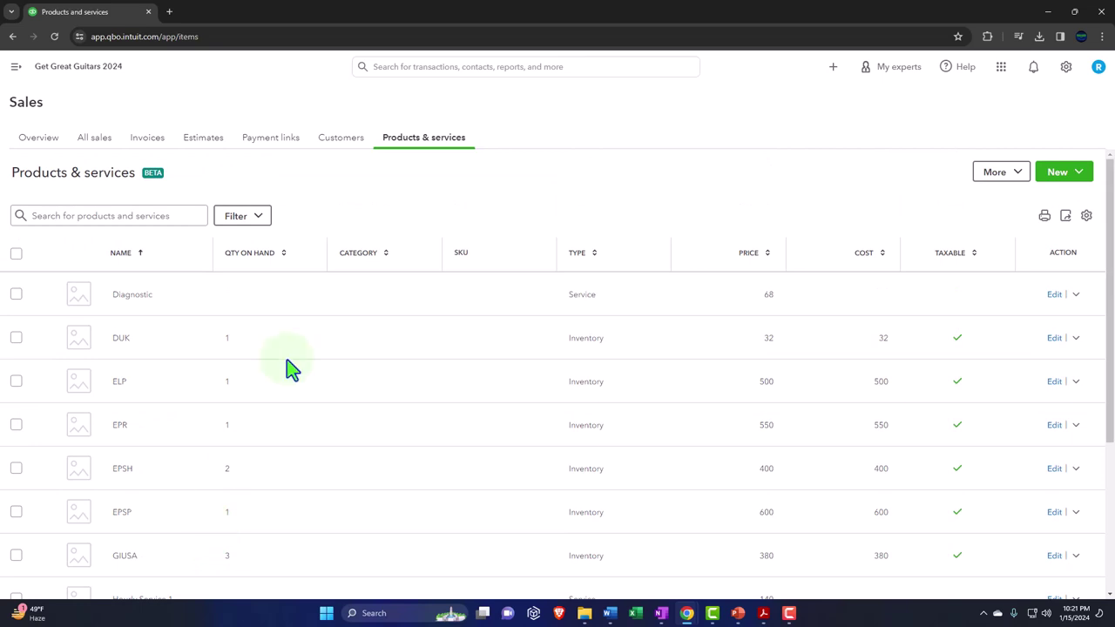
key(ctrl+plus)
key(ctrl+plus)
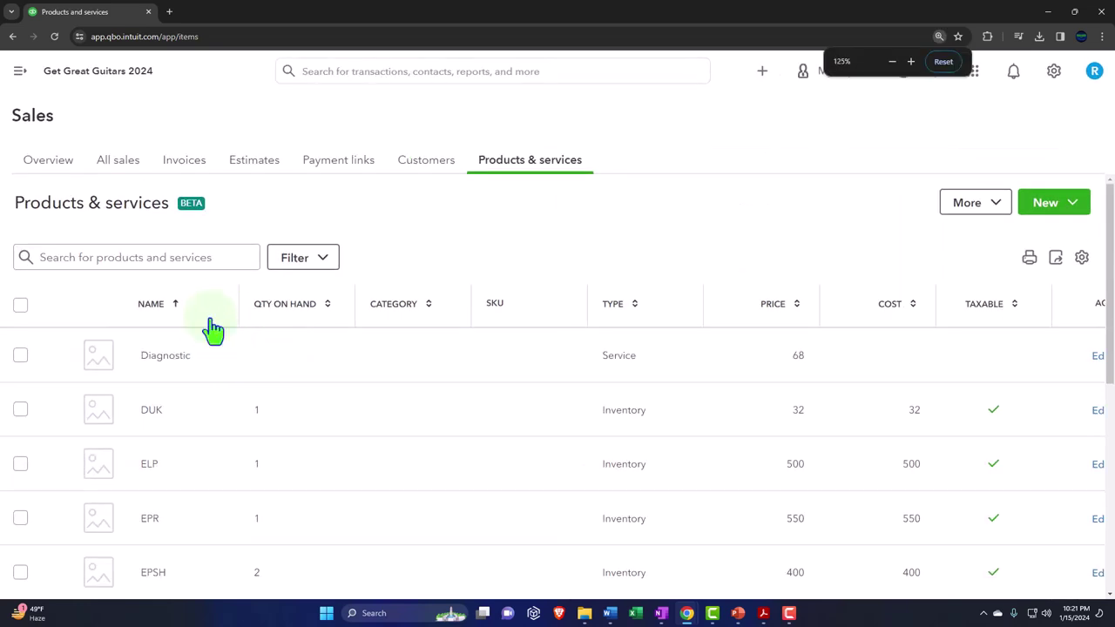
Start a new invoice, enter Customer 1 as its customer and open the new customer's details form
click(19, 71)
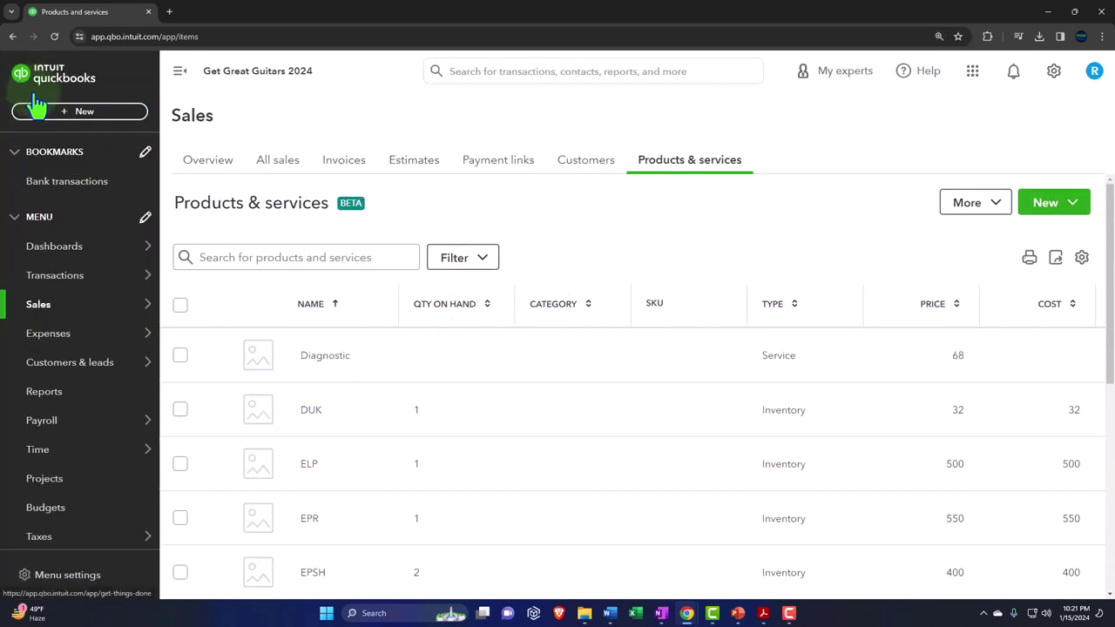
click(71, 115)
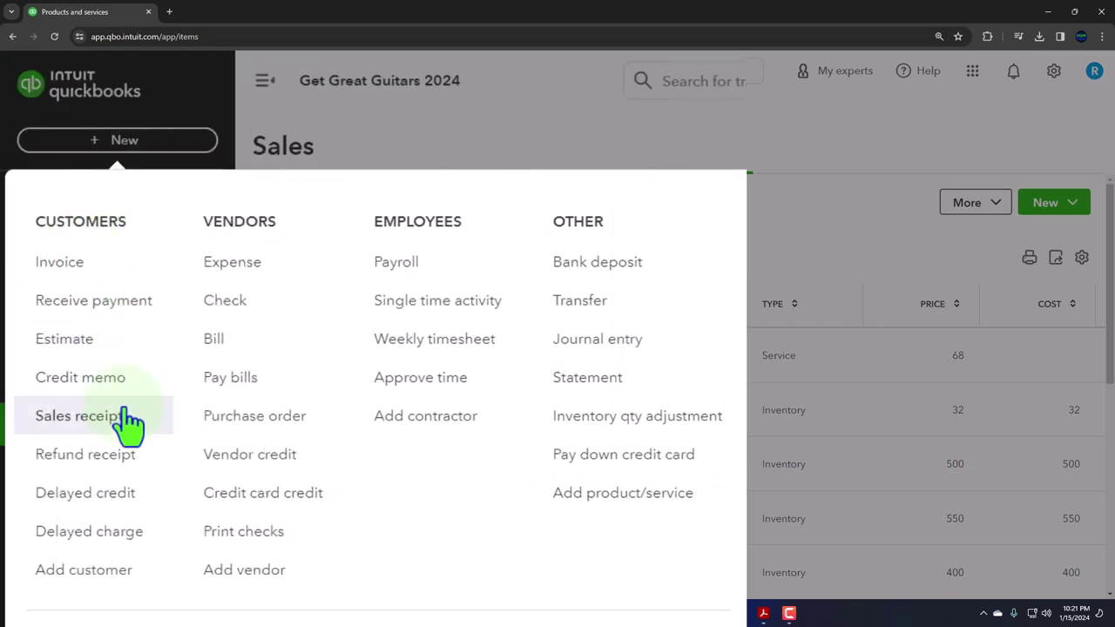
click(73, 265)
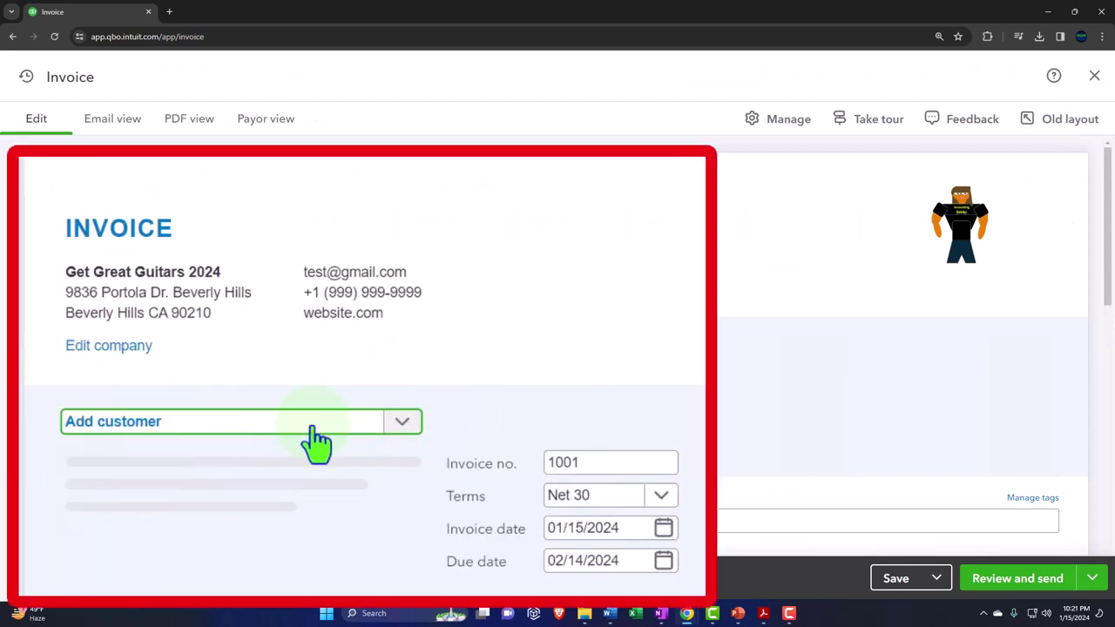
text(Custo)
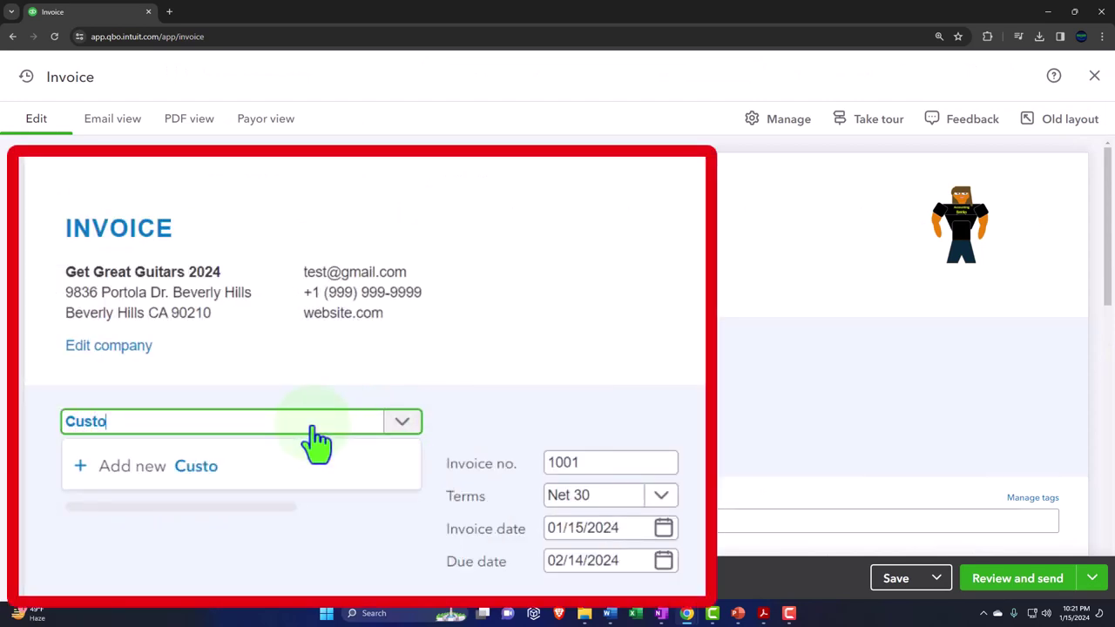
text(mer 1)
key(Tab)
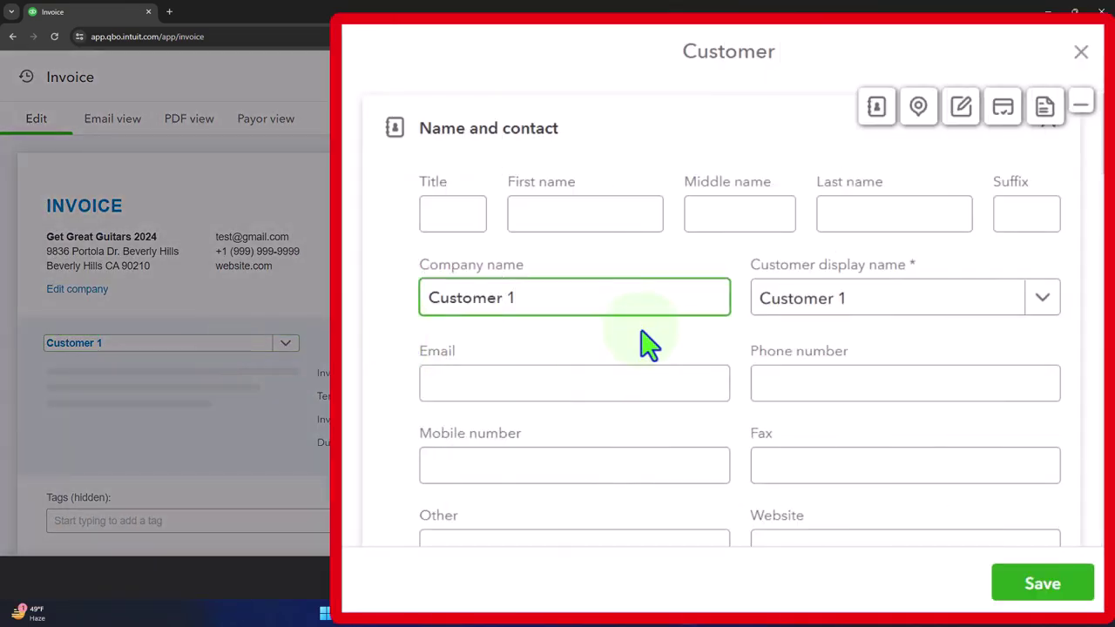
Examine the tax exemption and tax rate settings in the customer details and close the form without saving
scroll(644, 347, down, 10)
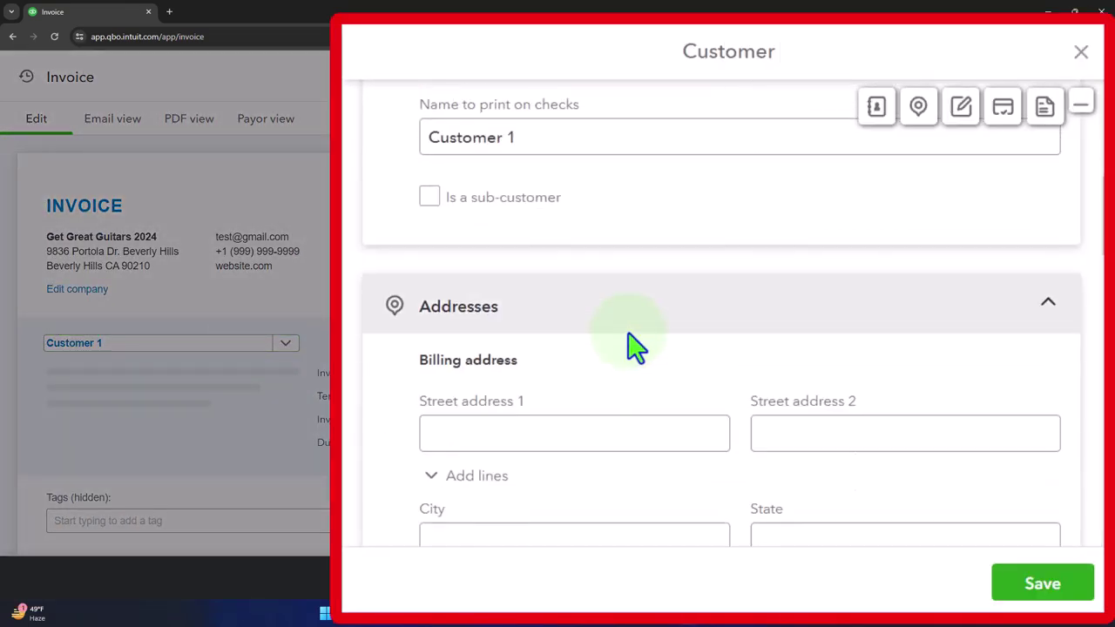
scroll(633, 348, down, 10)
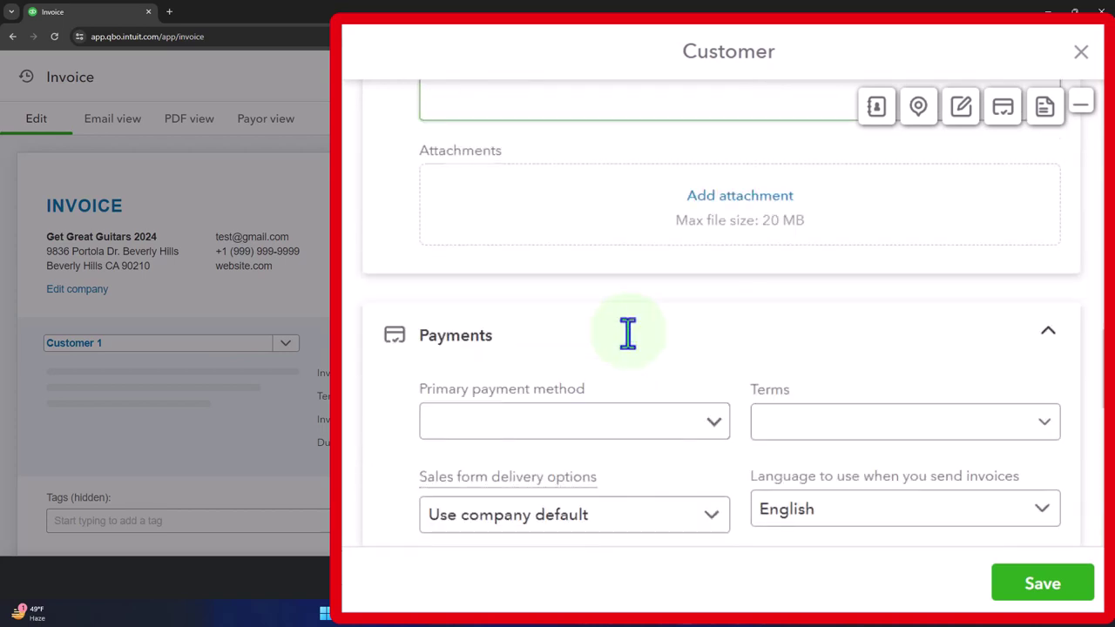
scroll(633, 349, down, 5)
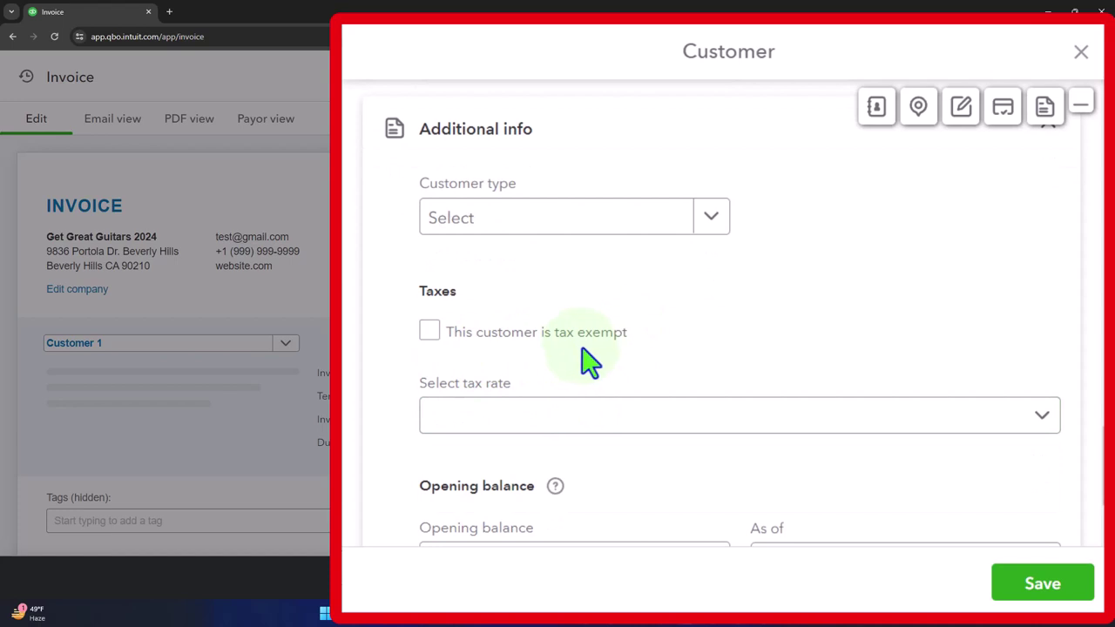
scroll(589, 362, down, 1)
scroll(589, 362, up, 1)
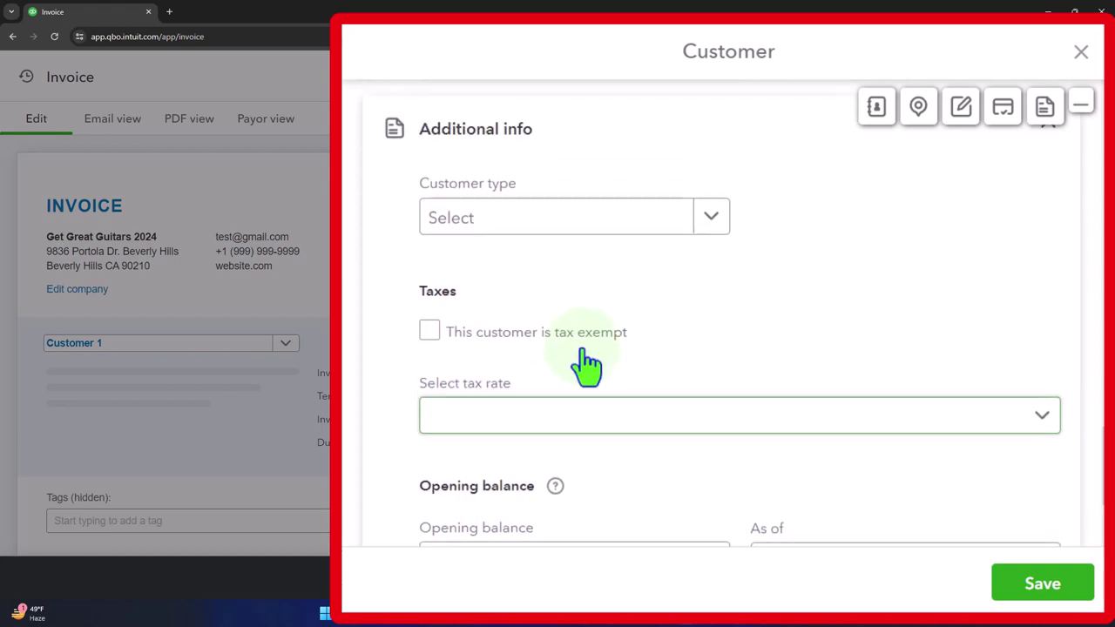
click(1080, 54)
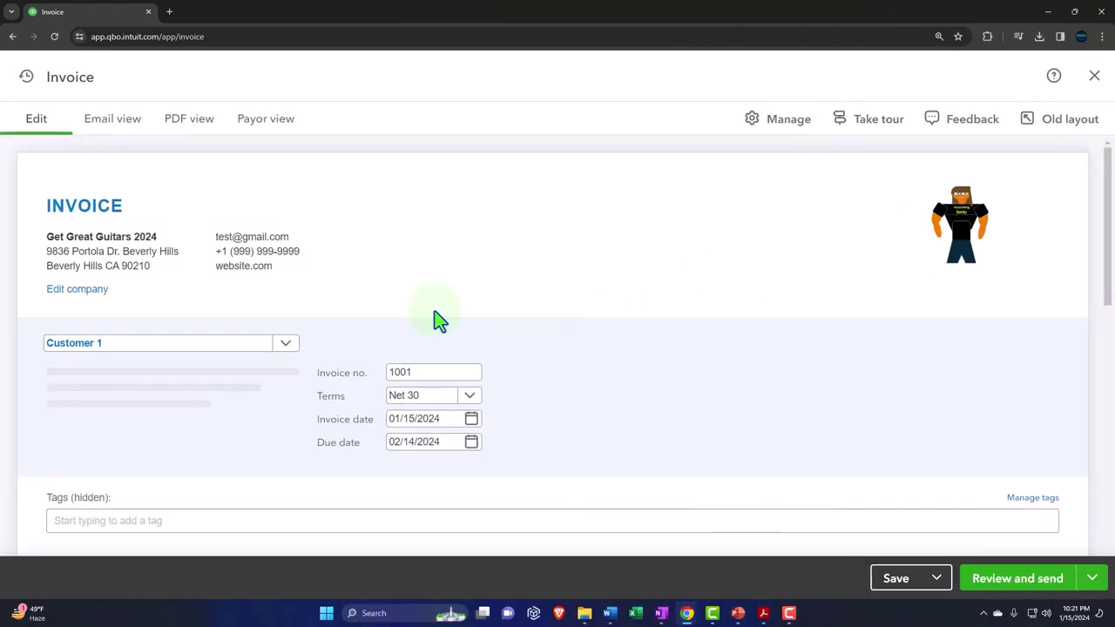
Add the product ELP to the invoice's first line, keeping its default description, quantity, rate and tax setting
scroll(413, 317, down, 2)
click(270, 455)
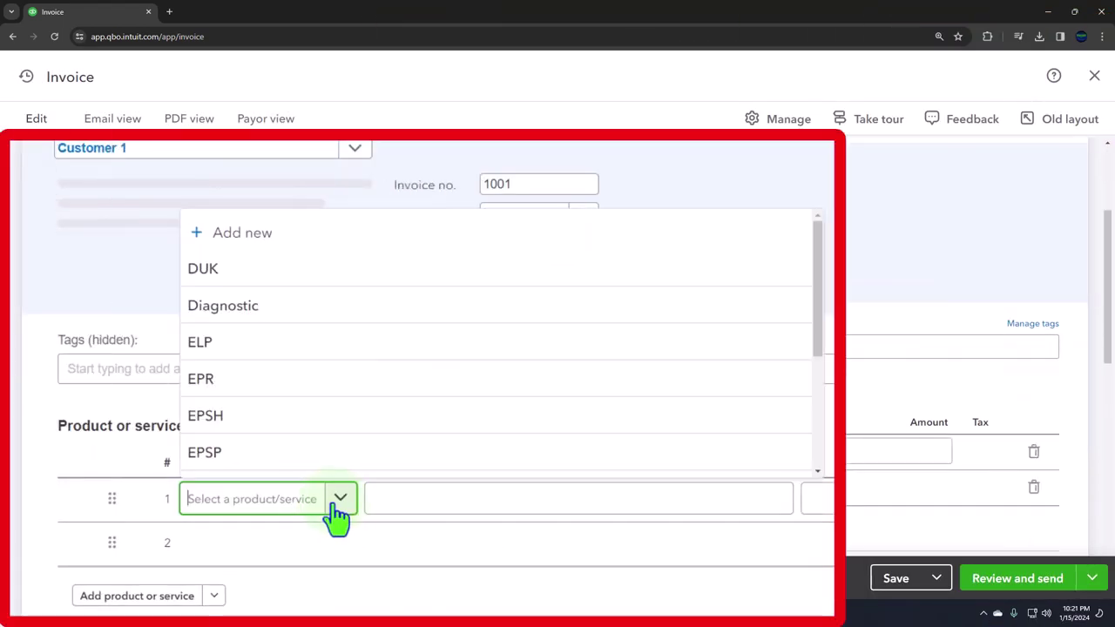
click(253, 353)
key(Tab)
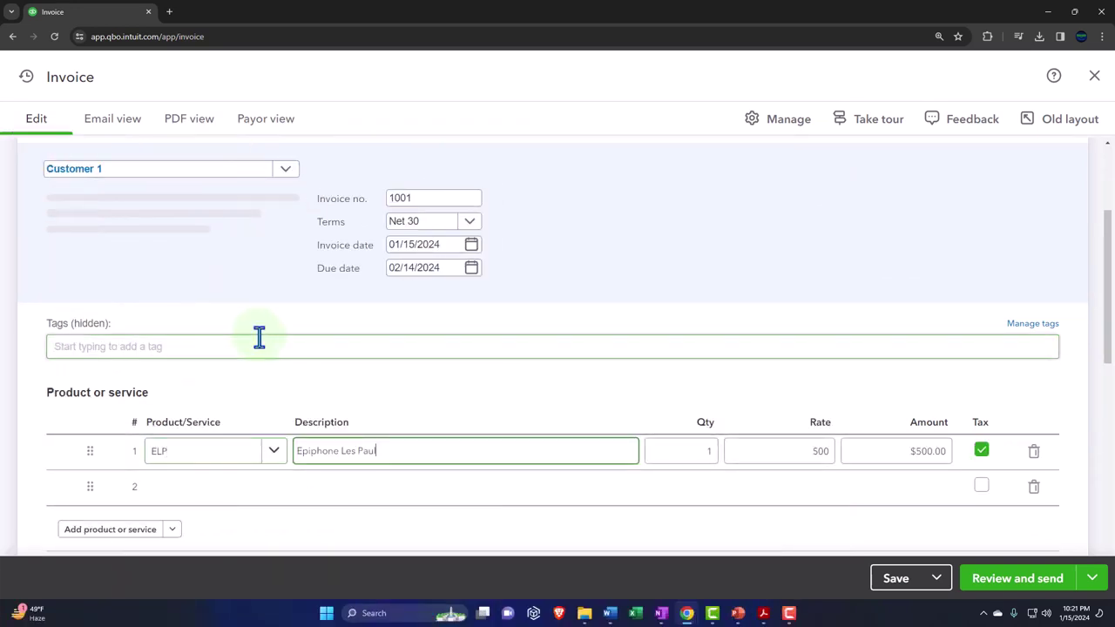
key(Tab)
key(Tab)
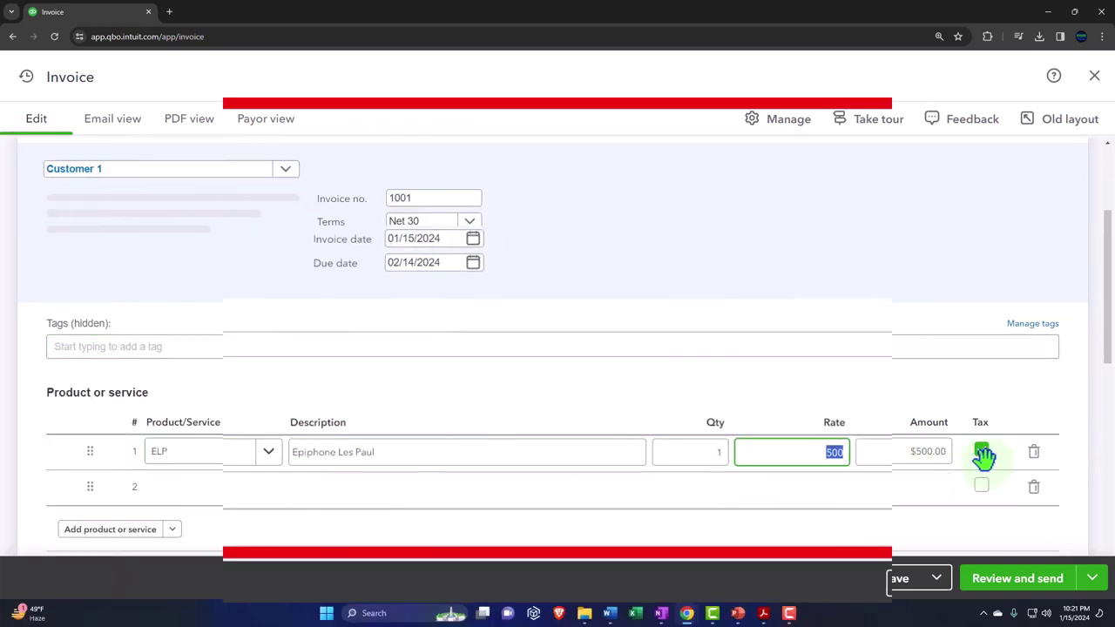
scroll(1002, 460, down, 2)
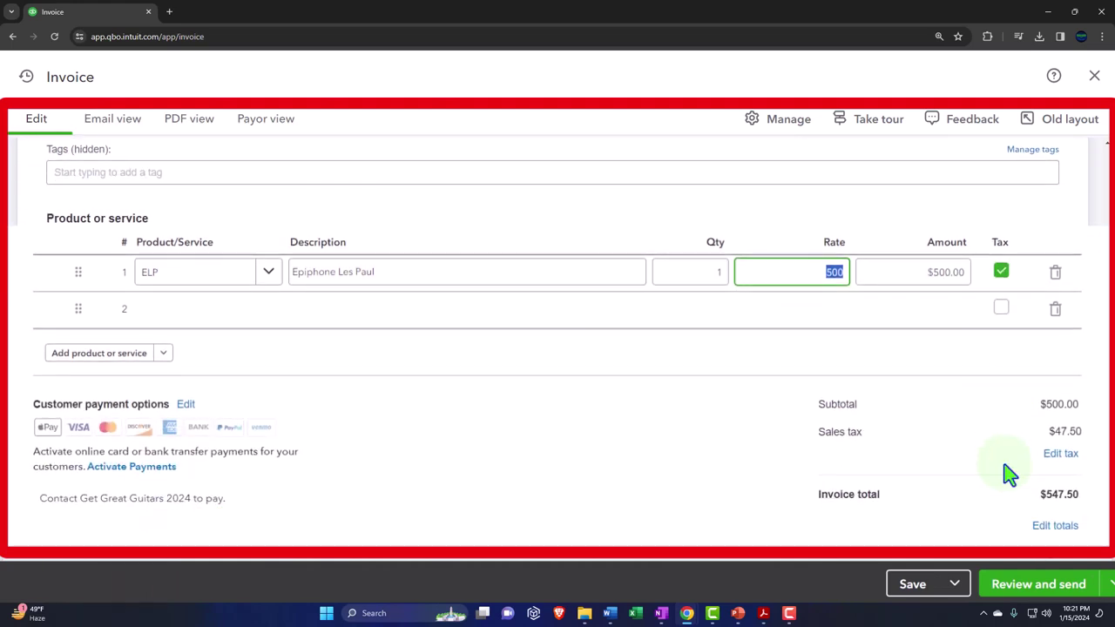
key(Tab)
key(Tab)
key(Tab)
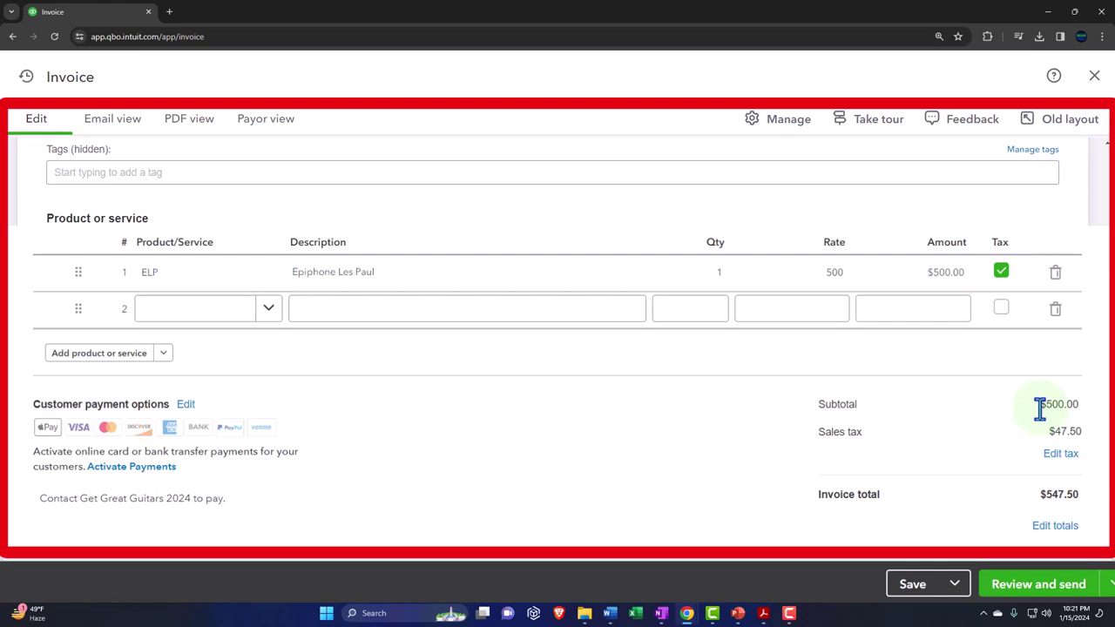
Review how the invoice's sales tax is calculated and set its sales tax rate to Example State Tax (5%)
click(1062, 464)
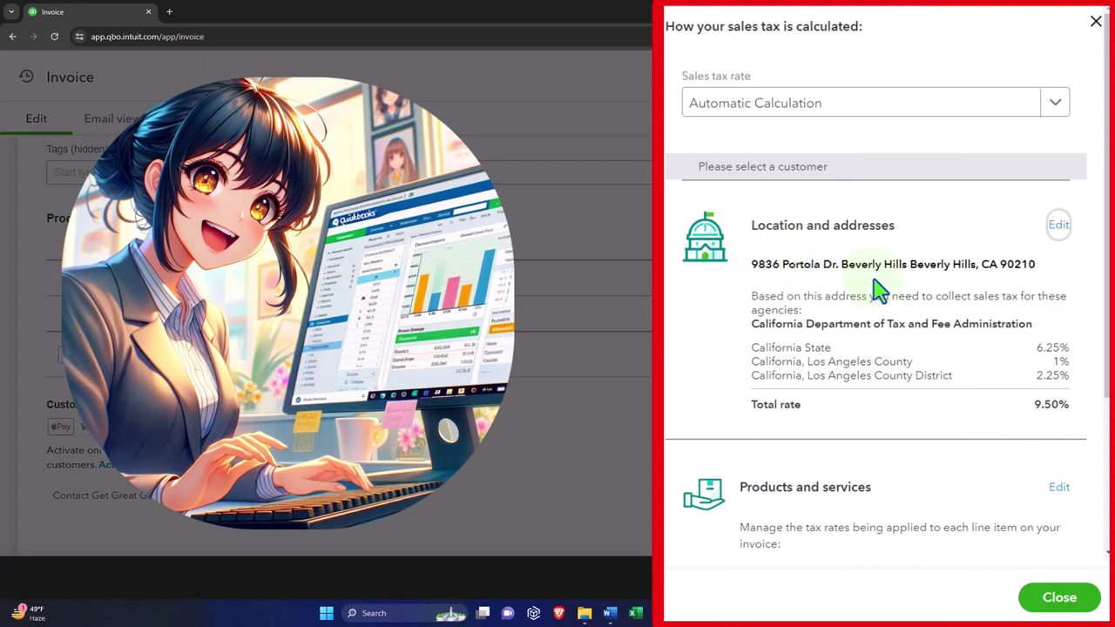
scroll(880, 292, down, 1)
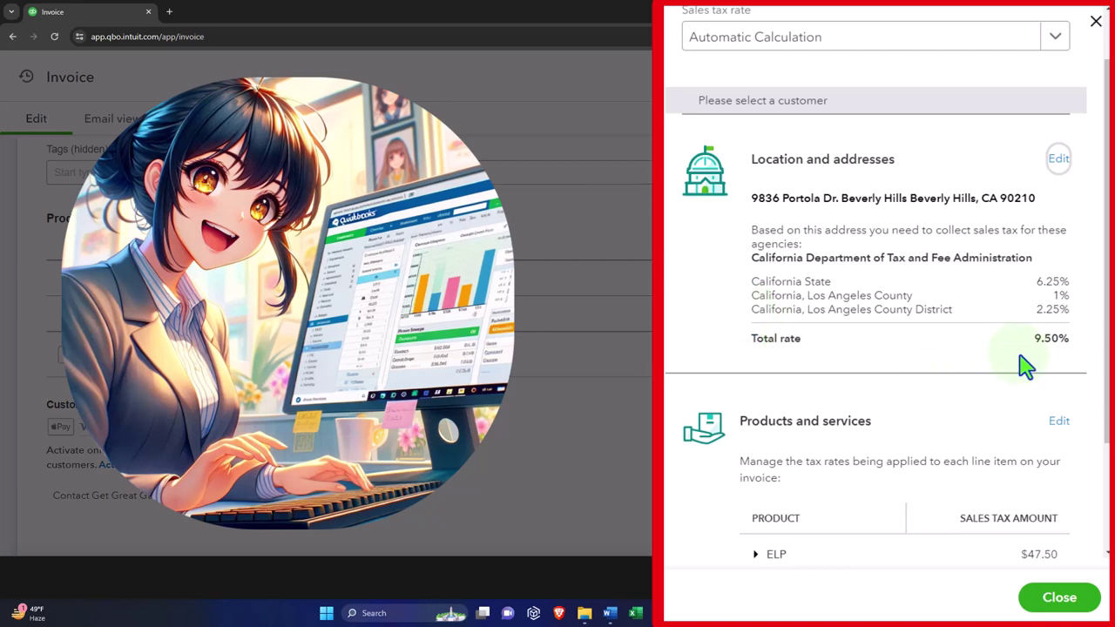
scroll(1026, 366, down, 3)
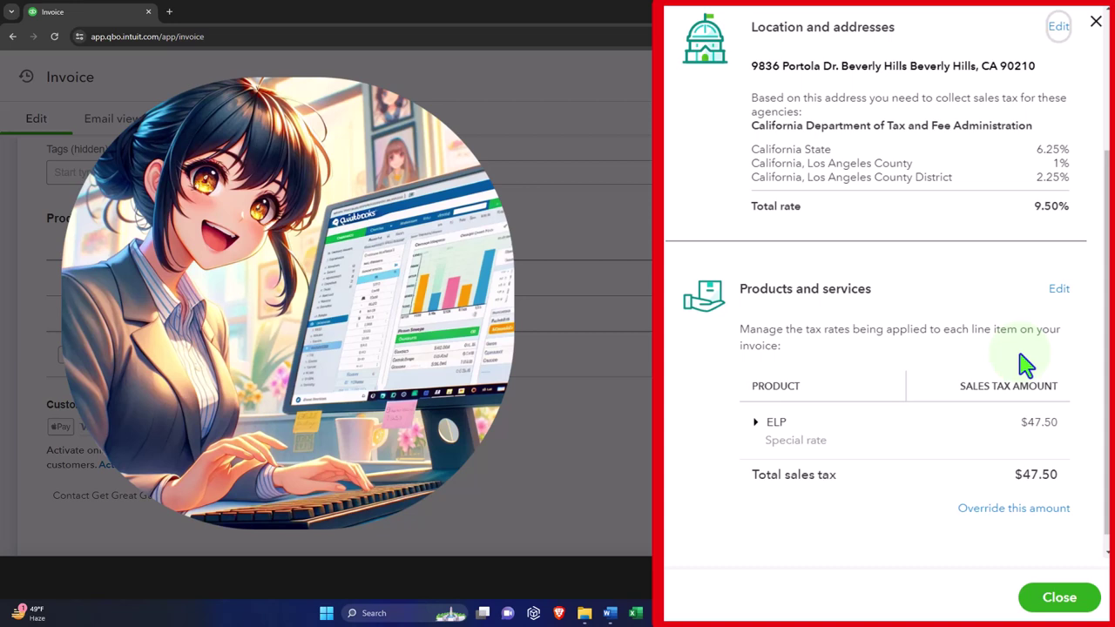
scroll(1026, 366, up, 5)
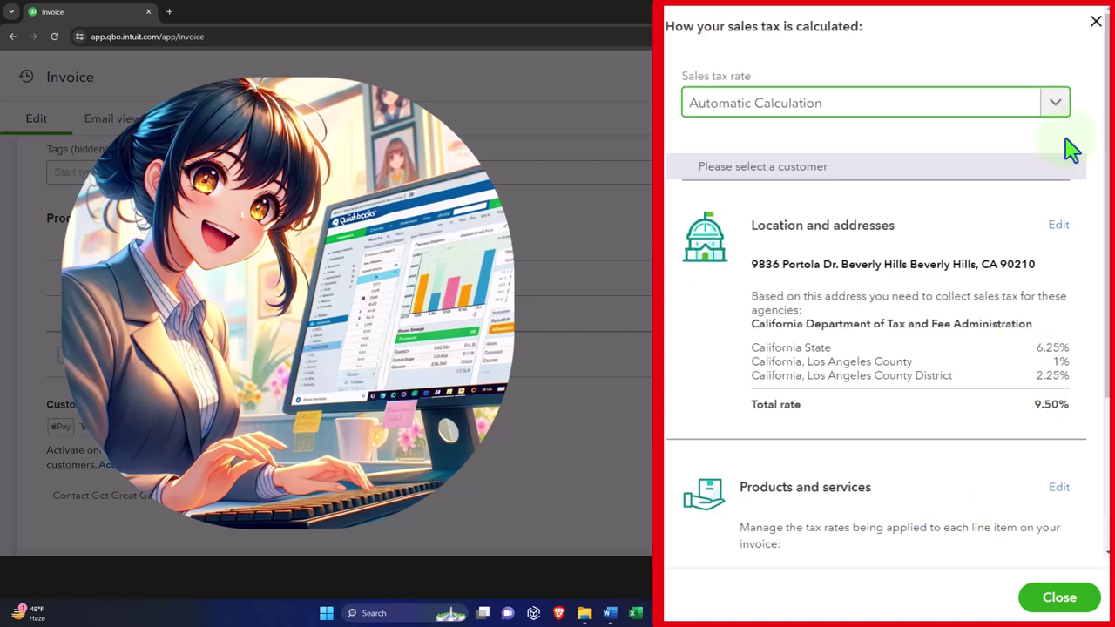
click(1056, 106)
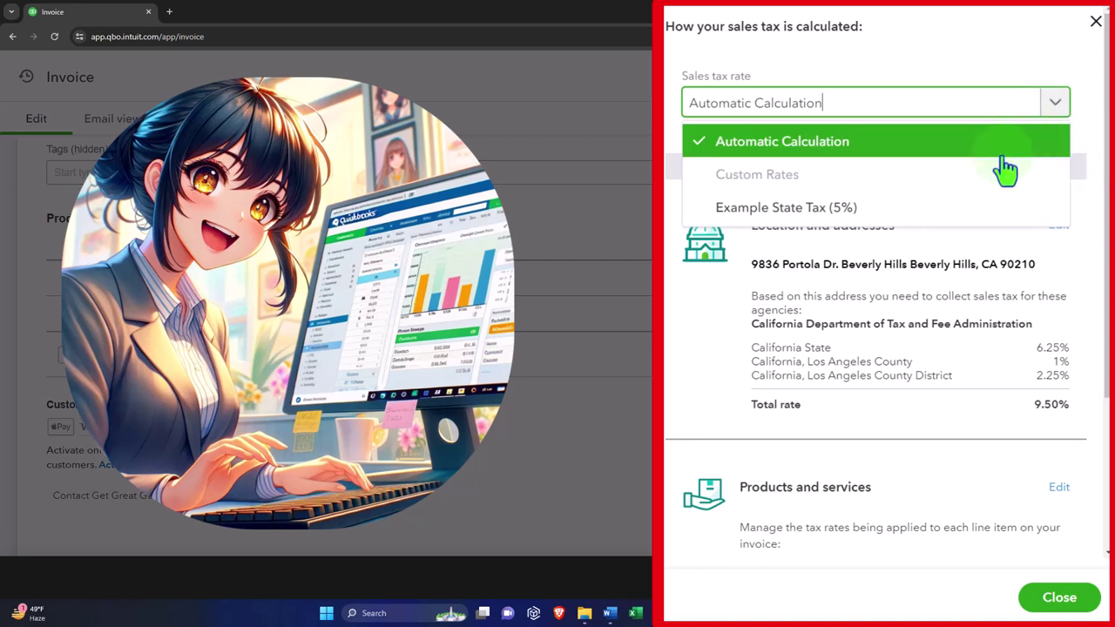
click(787, 209)
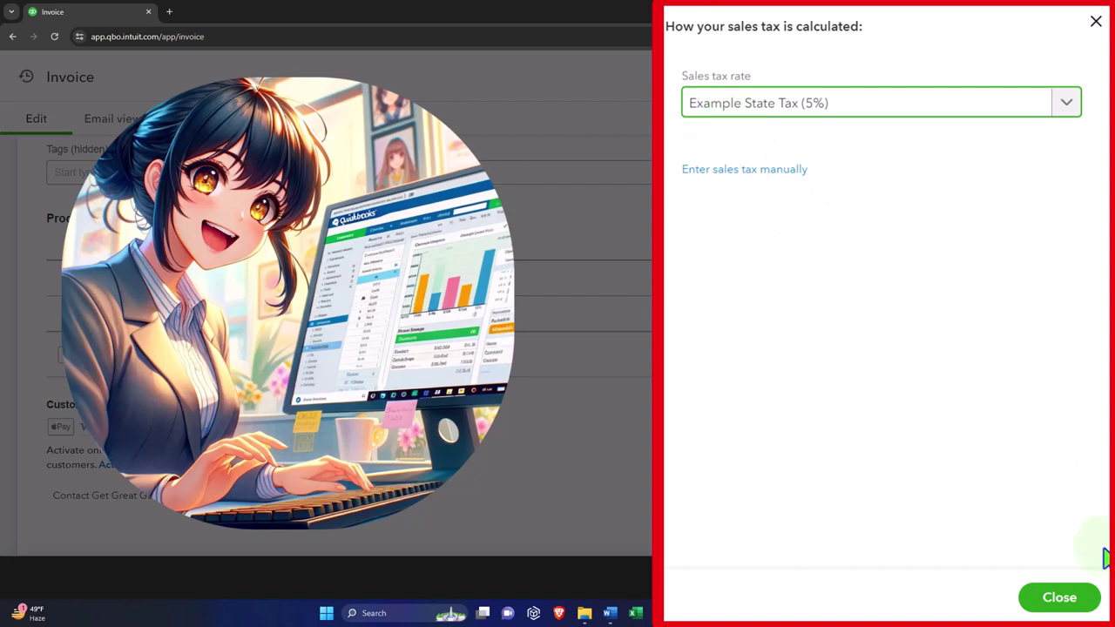
click(1081, 601)
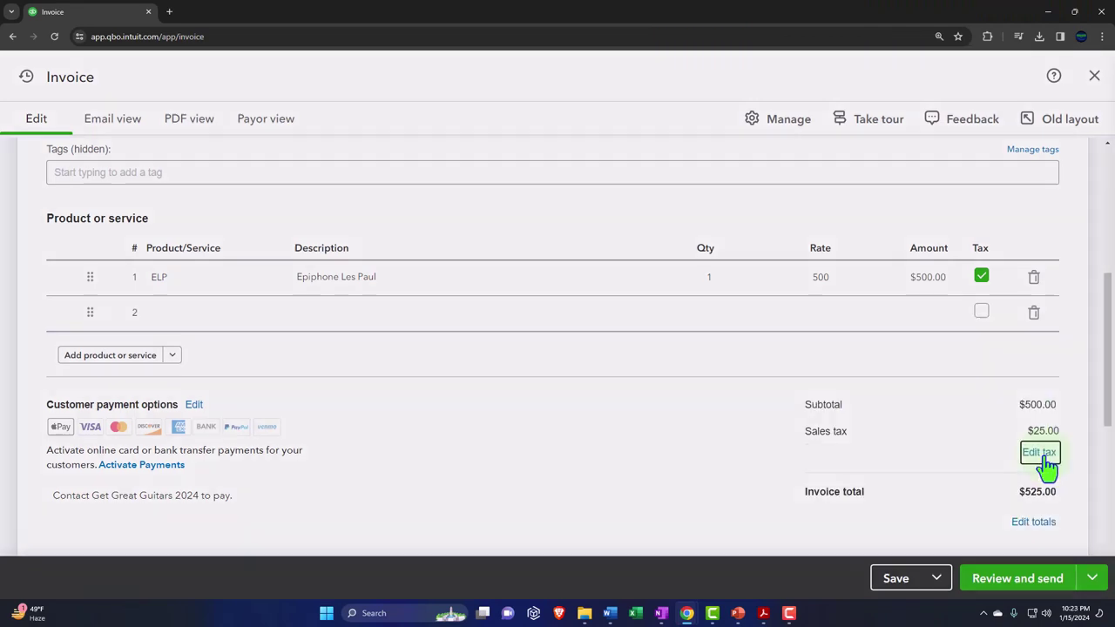
Examine the invoice's manual sales tax entry and the available override reasons, leaving without saving
click(1043, 453)
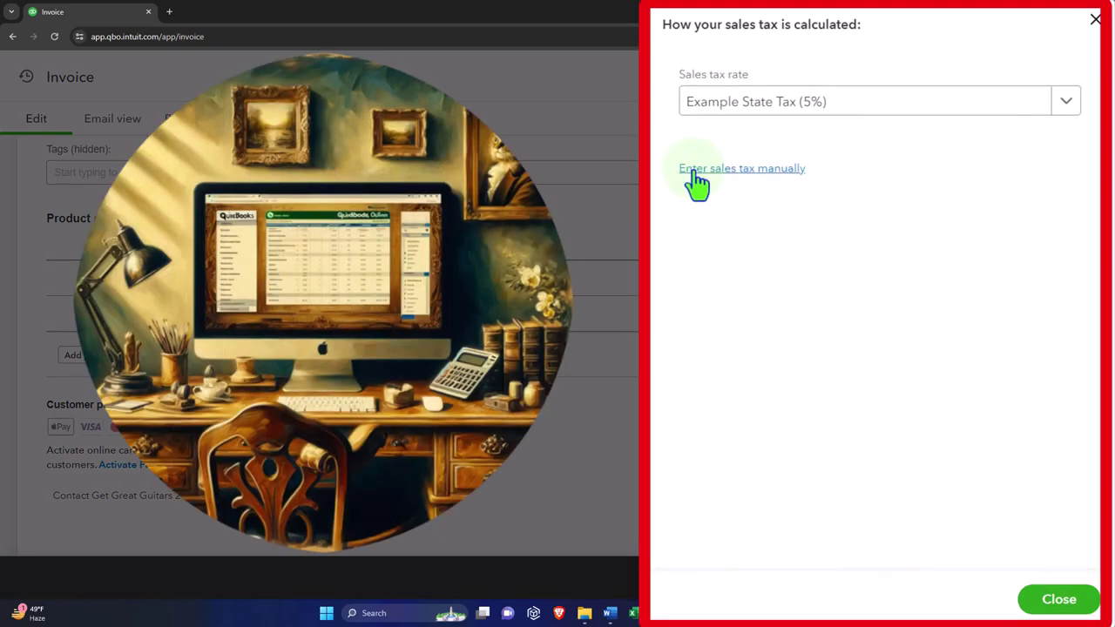
click(695, 174)
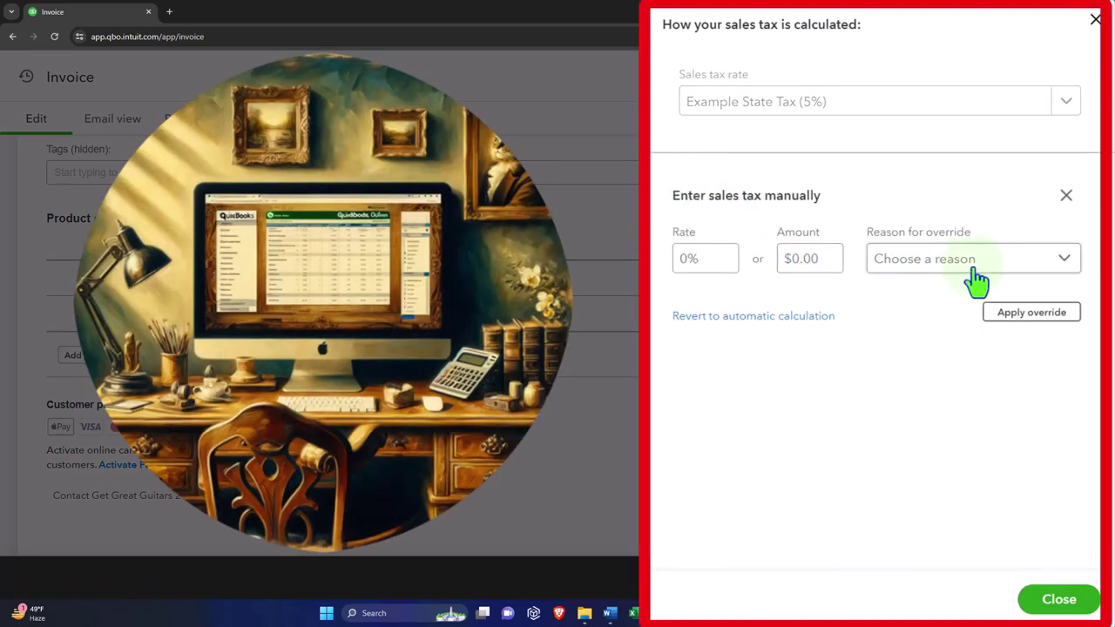
click(1065, 266)
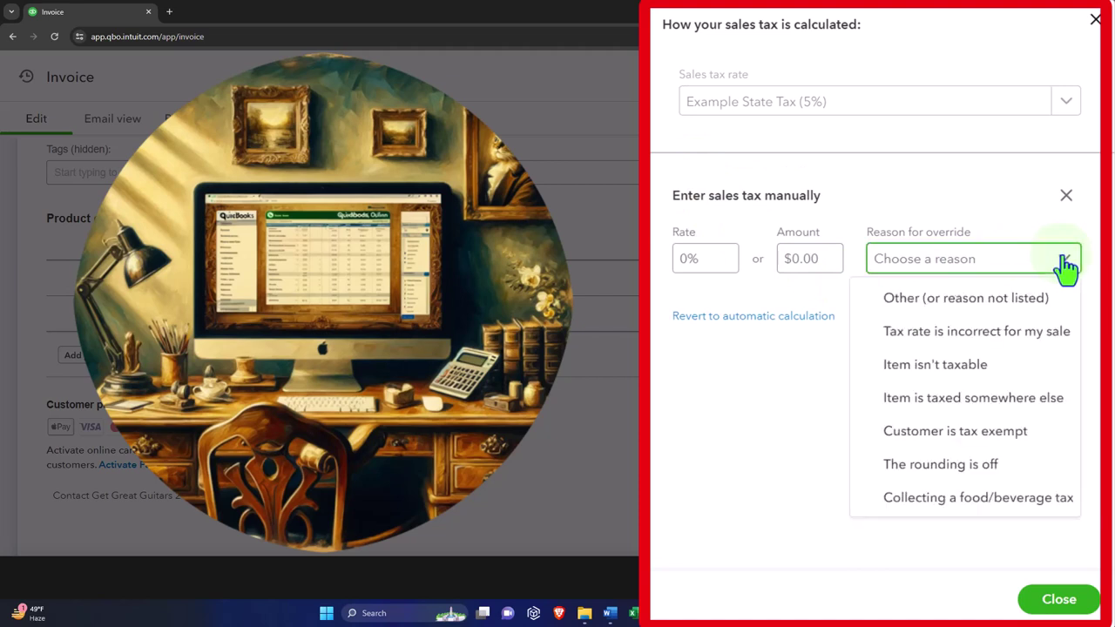
click(795, 424)
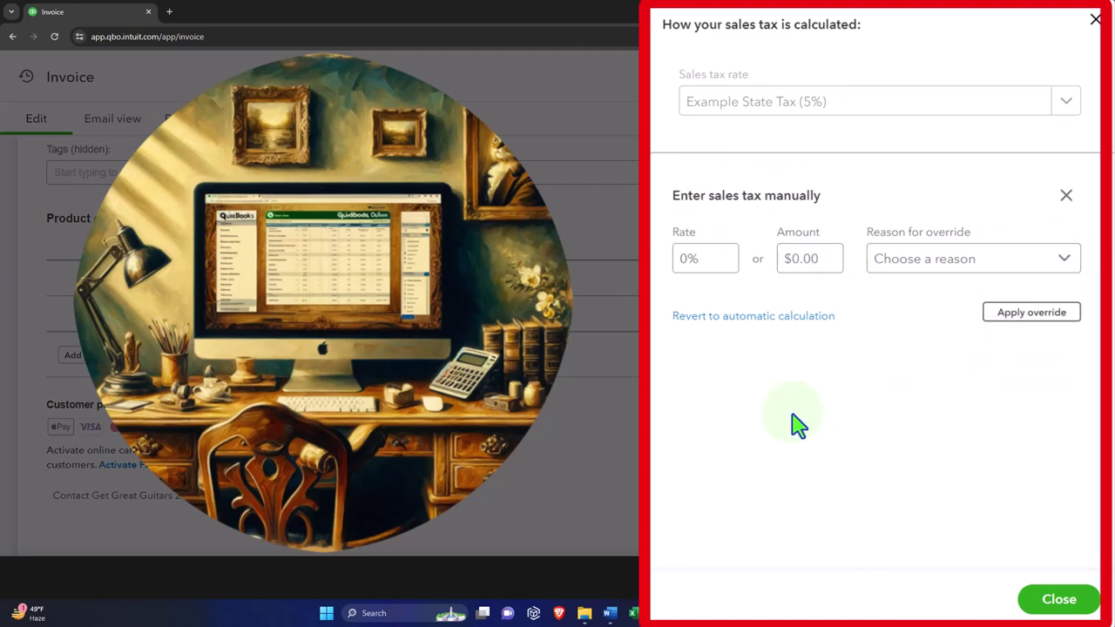
click(1095, 19)
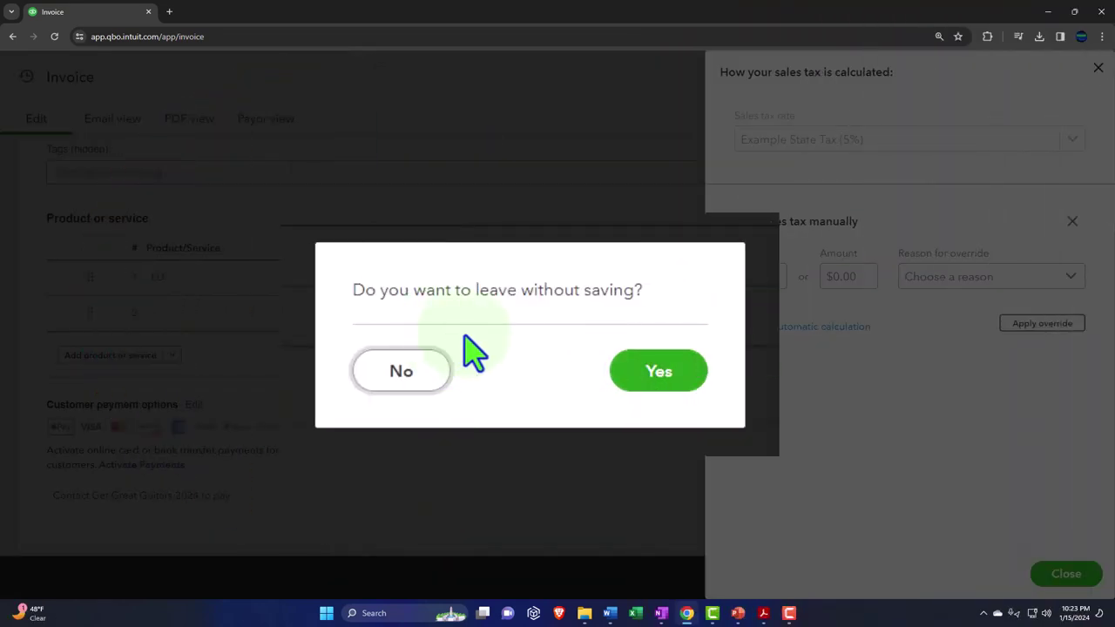
click(637, 356)
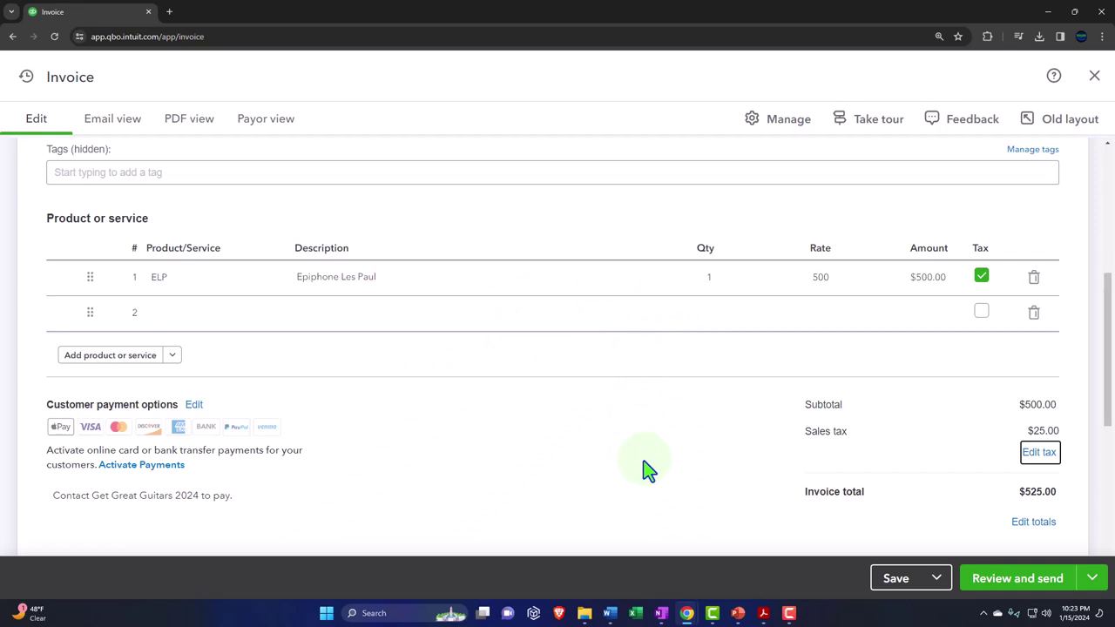
Duplicate the browser tab, go to the sales Customers page in the copy, reload it and collapse the navigation menu
scroll(636, 471, up, 5)
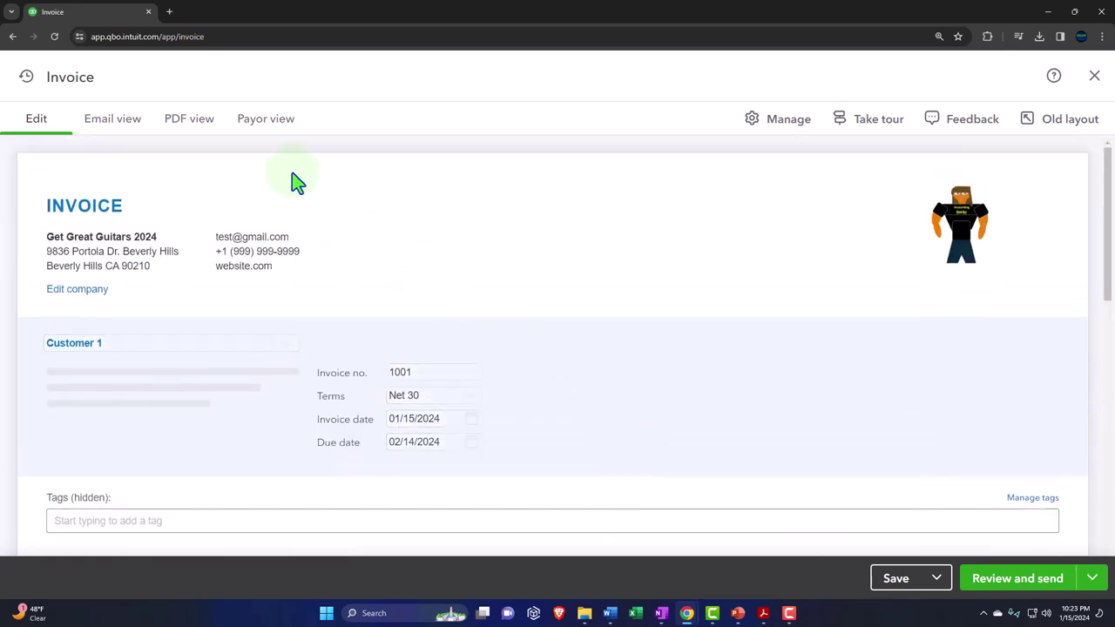
right_click(105, 11)
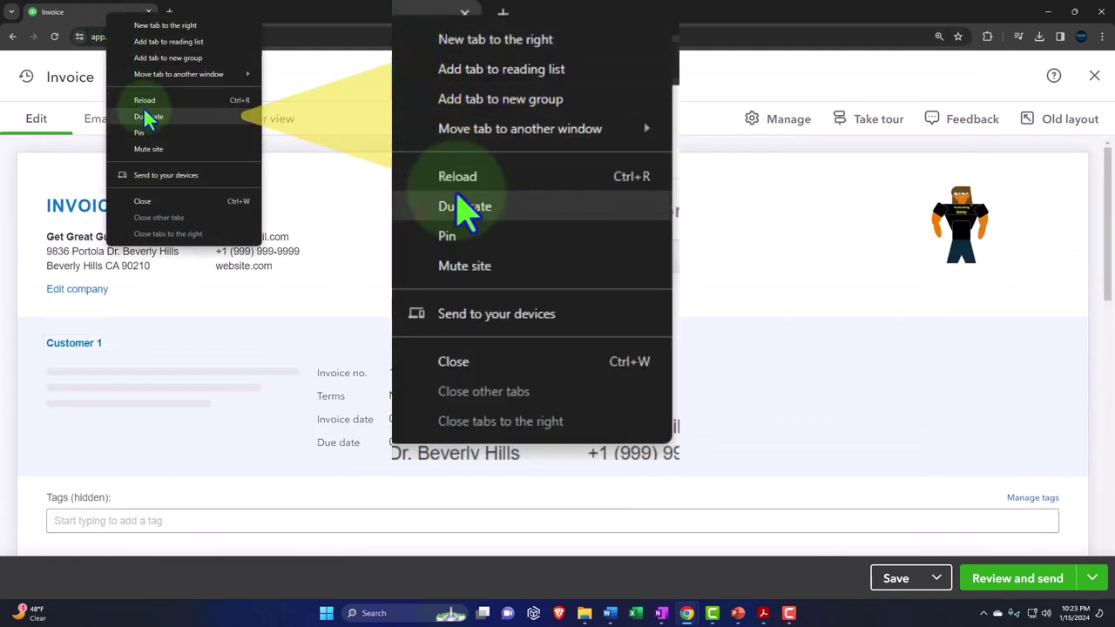
click(145, 114)
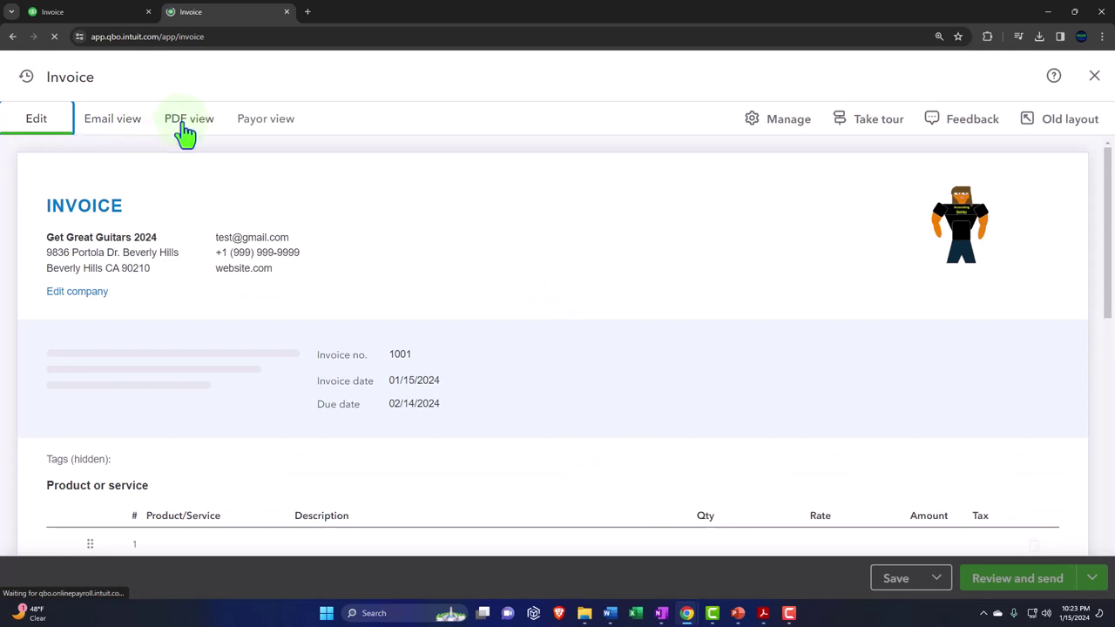
click(1095, 76)
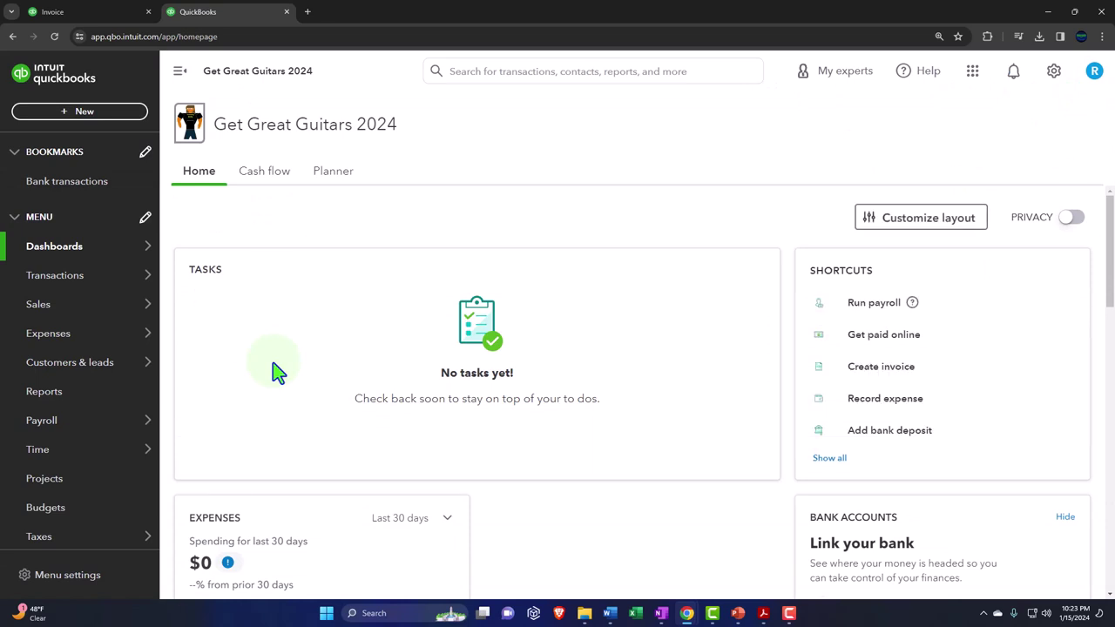
mouse_move(68, 310)
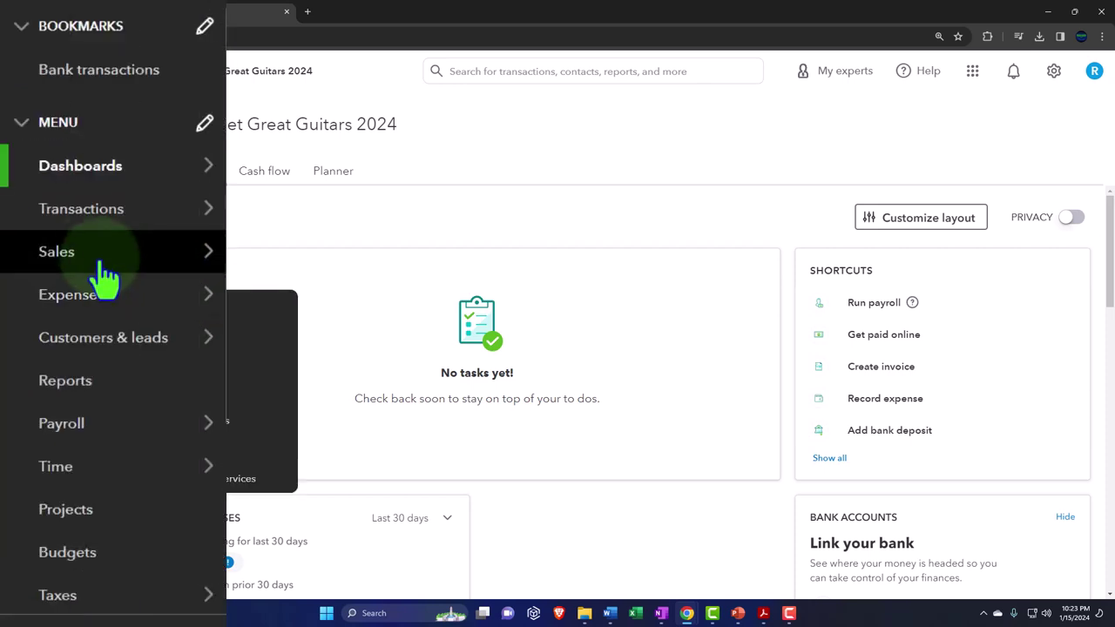
click(103, 266)
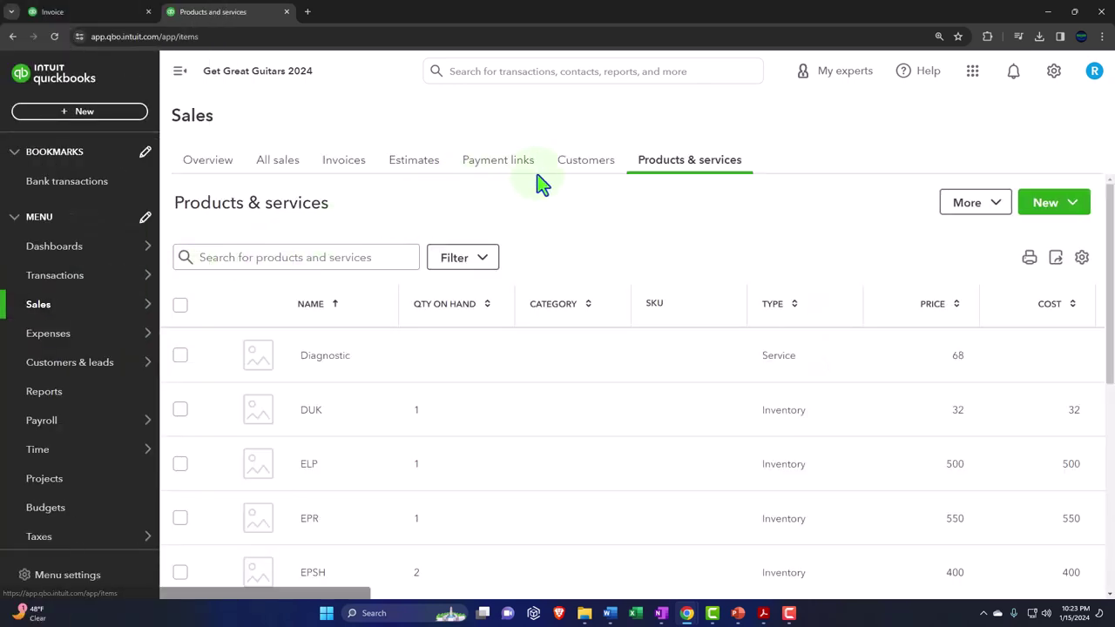
click(581, 172)
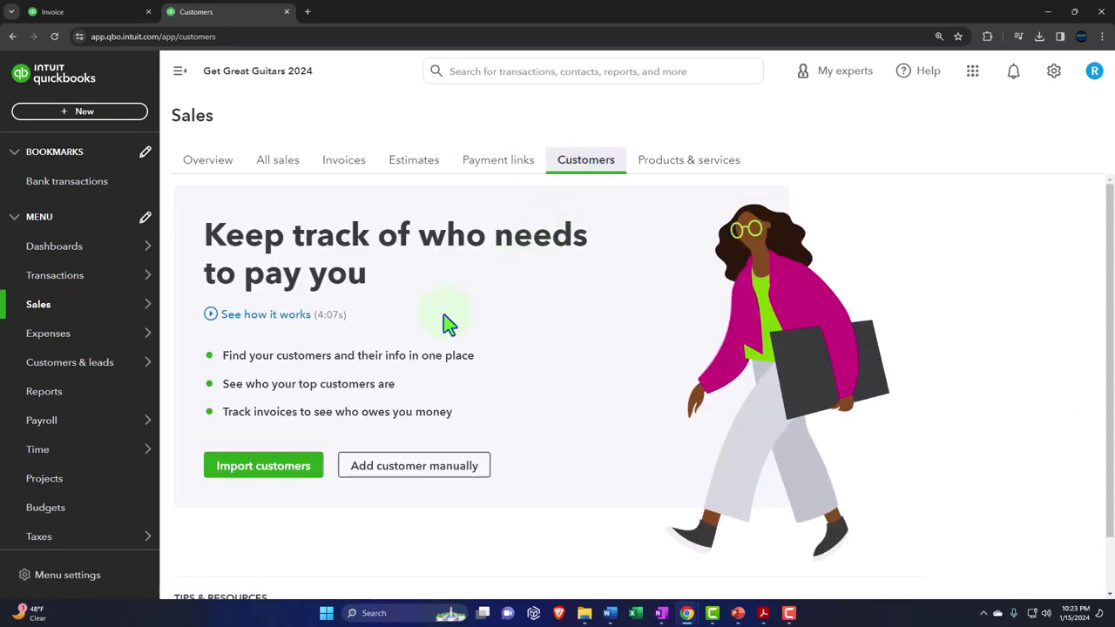
click(61, 36)
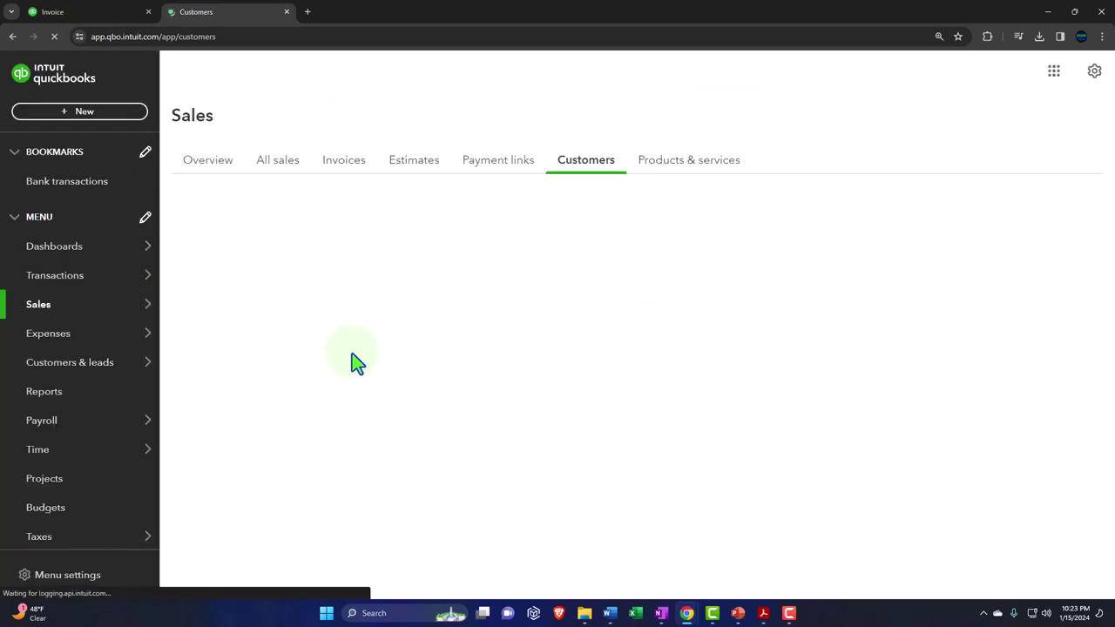
click(179, 72)
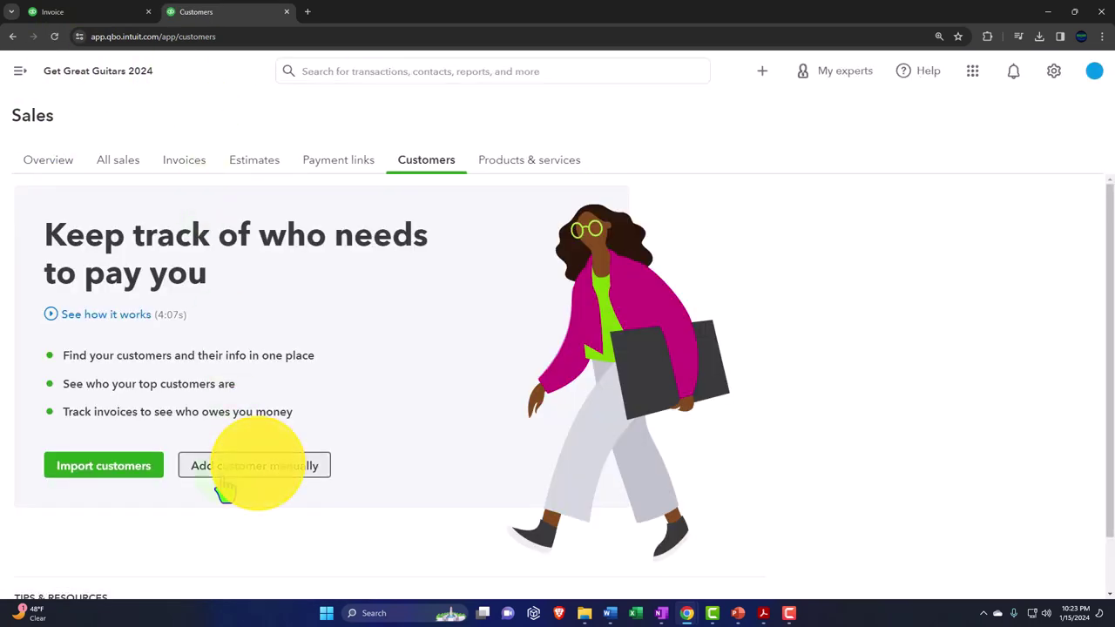
Start adding a customer manually and enter Customer 2 as the company name, correcting its spelling
click(255, 470)
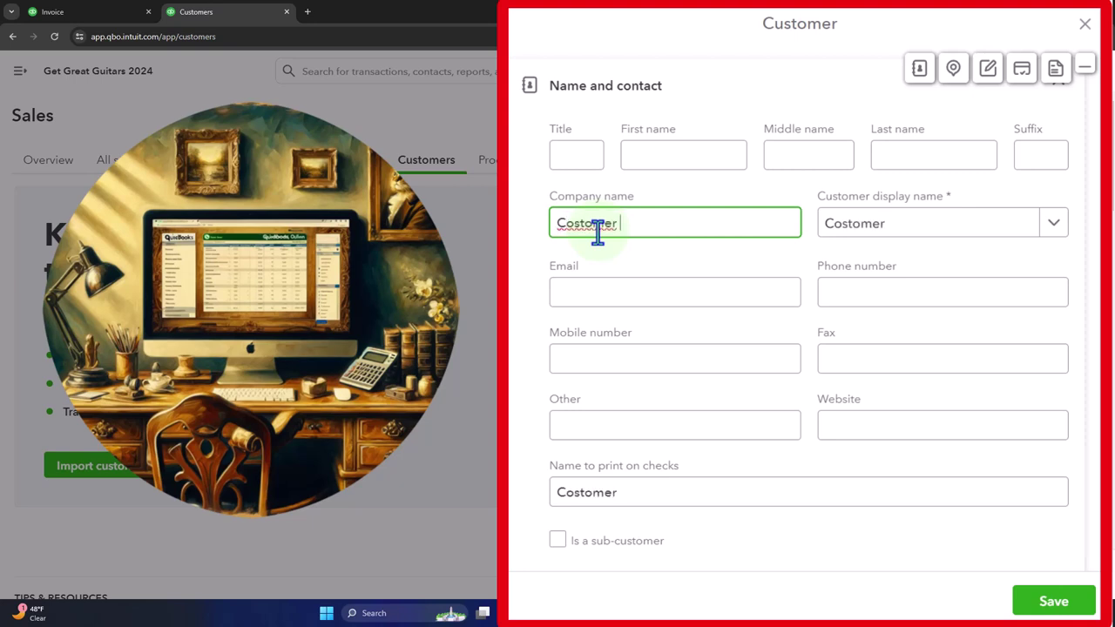
text(Costomer 2)
click(583, 223)
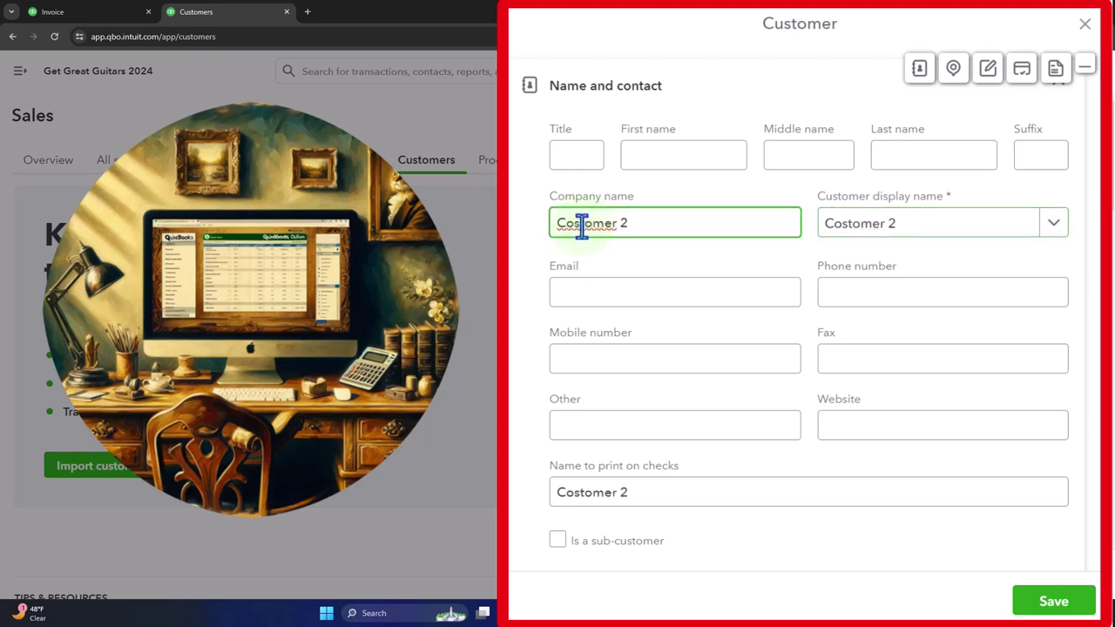
right_click(583, 226)
click(630, 239)
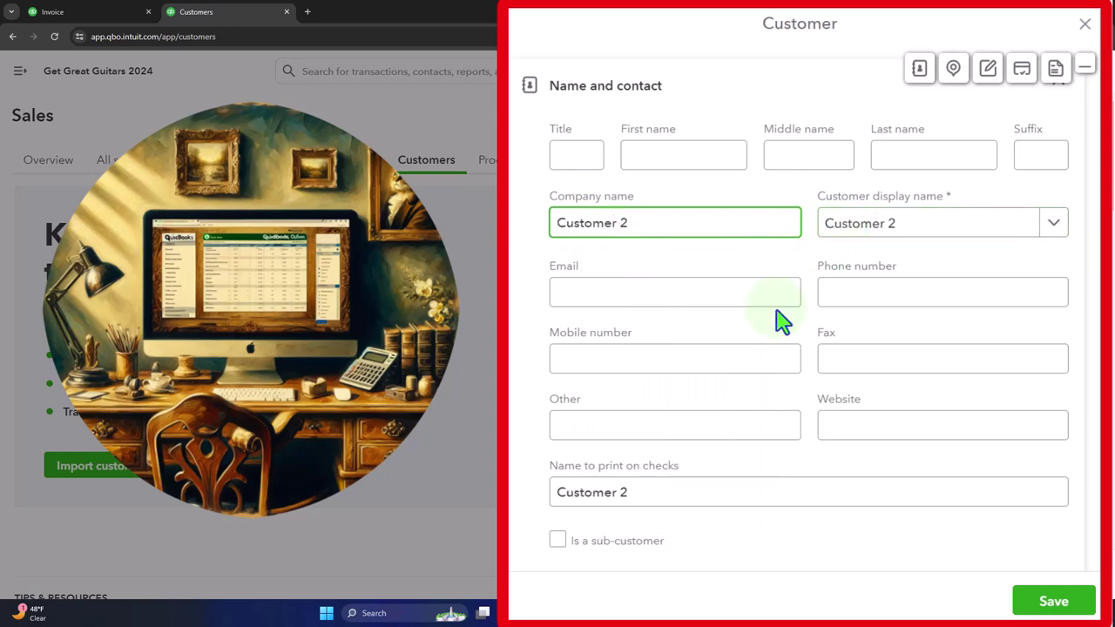
Mark the new customer as tax exempt with the reason Charitable organization, leave the exemption details blank and save the customer
scroll(779, 319, down, 2)
scroll(779, 319, down, 9)
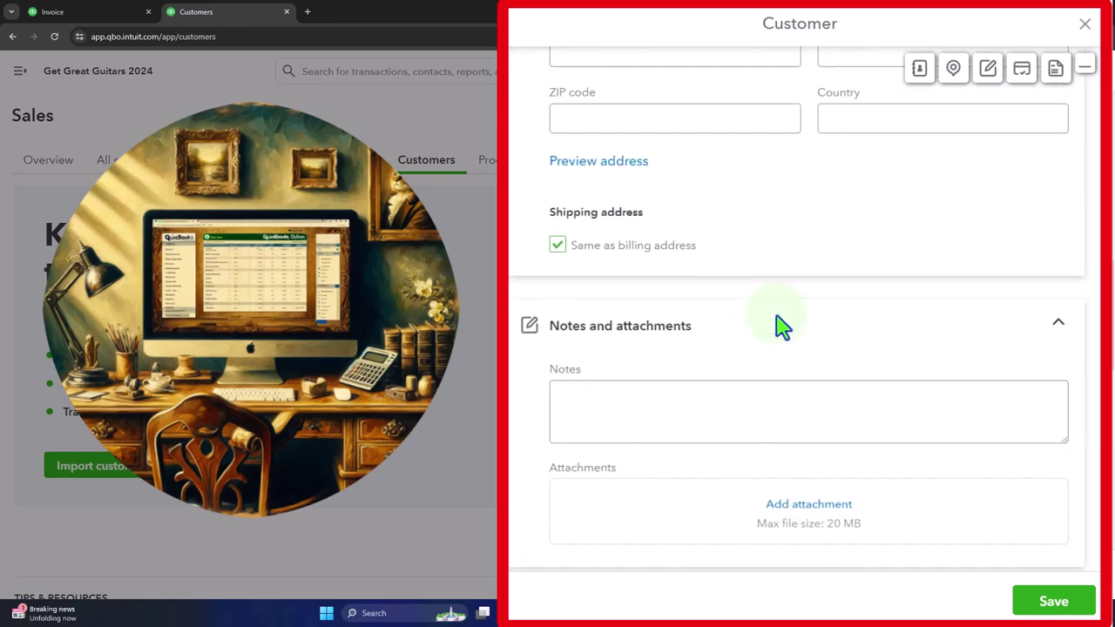
scroll(779, 323, down, 7)
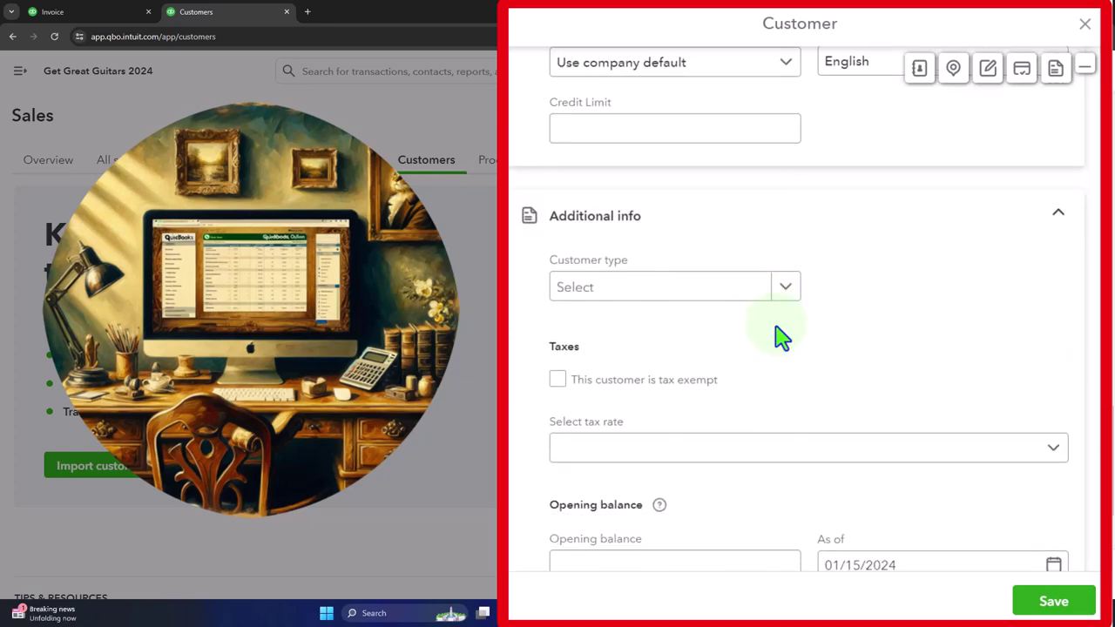
scroll(772, 341, up, 2)
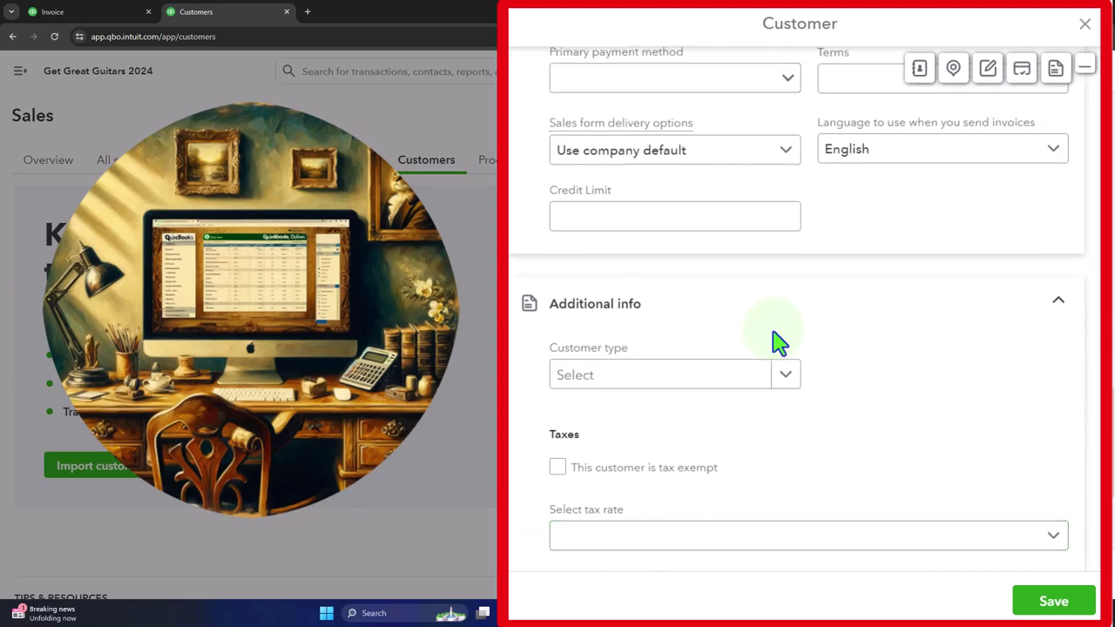
scroll(767, 348, down, 2)
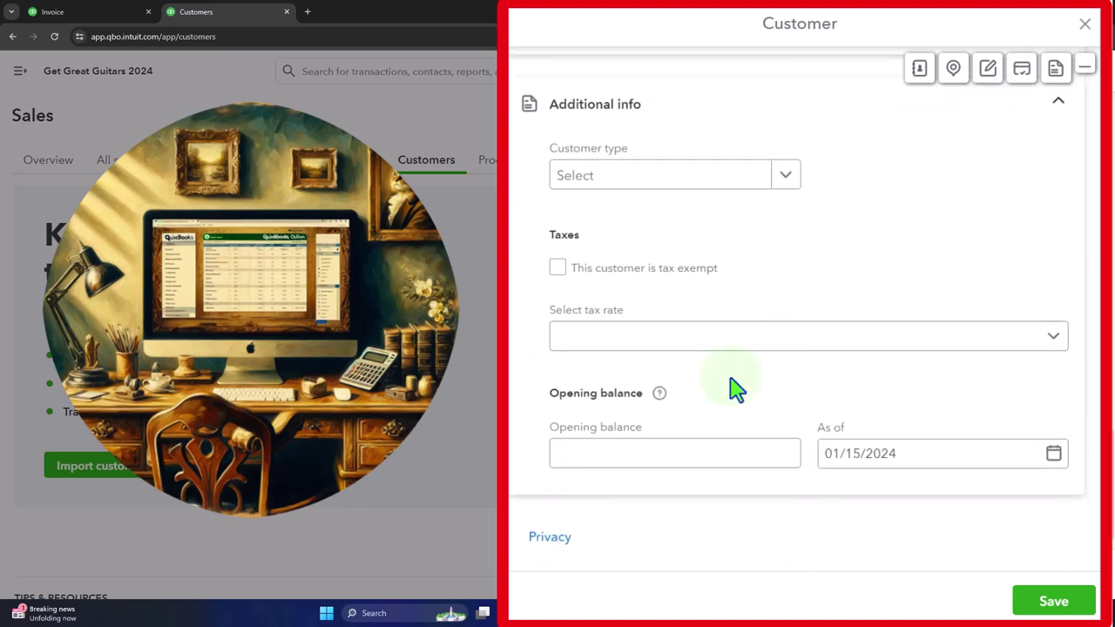
click(557, 268)
click(809, 337)
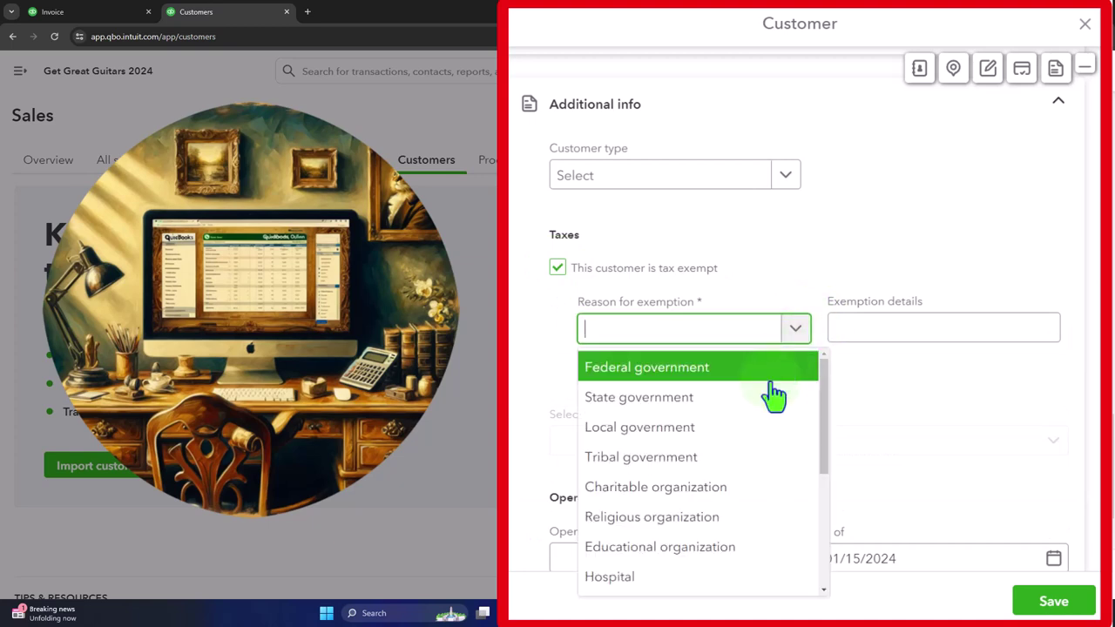
click(761, 488)
click(881, 339)
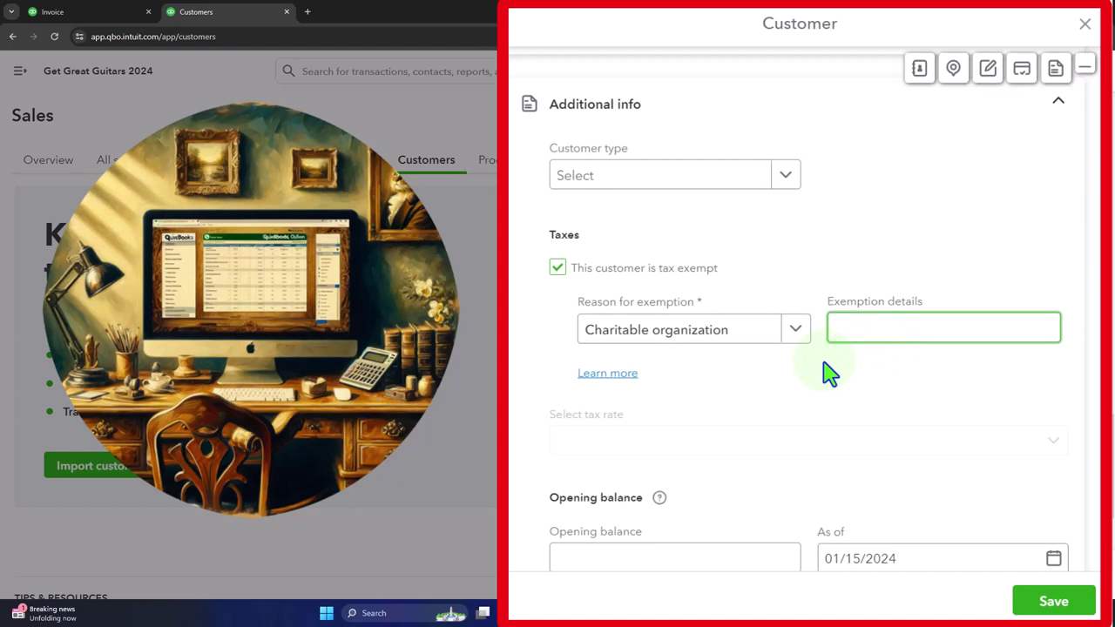
click(1053, 610)
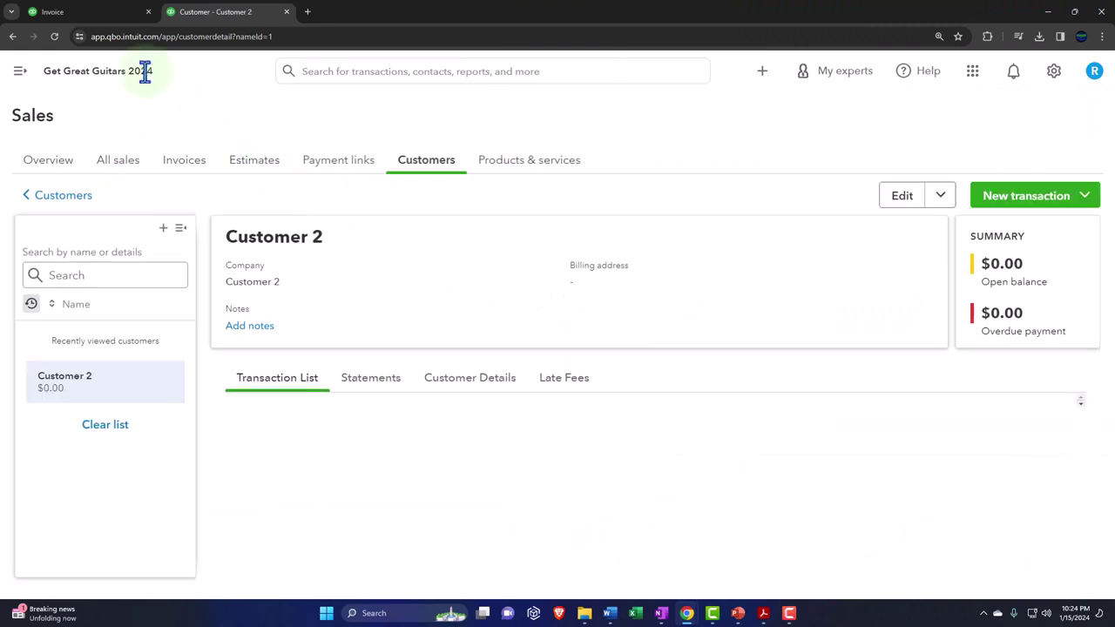
Return to the invoice tab, change the invoice's customer to Customer 2 and look over the form
click(107, 12)
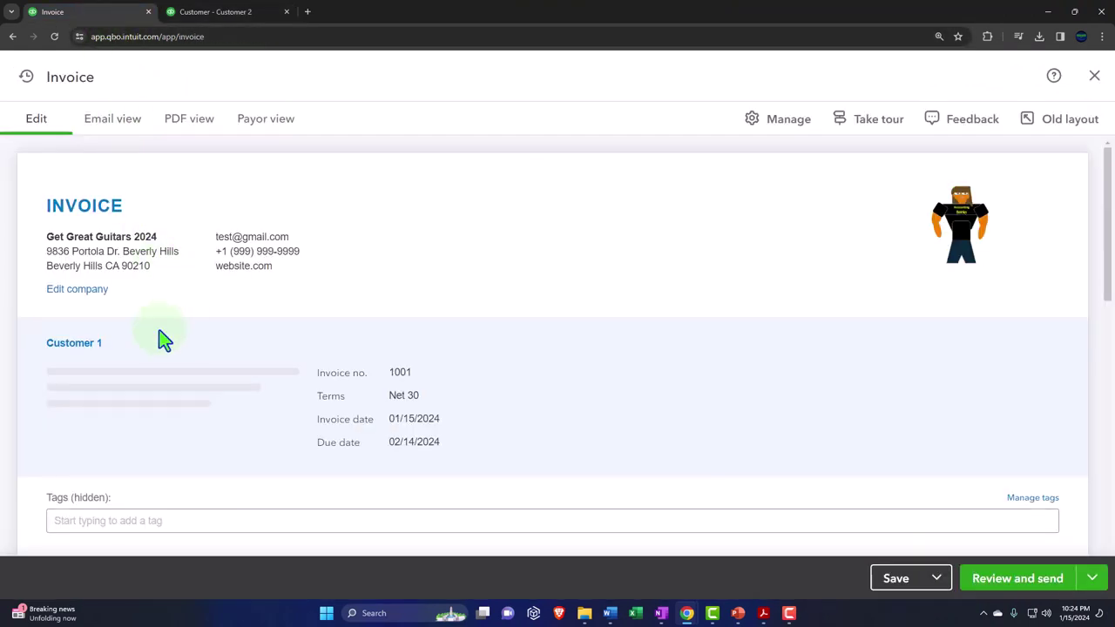
scroll(110, 349, down, 2)
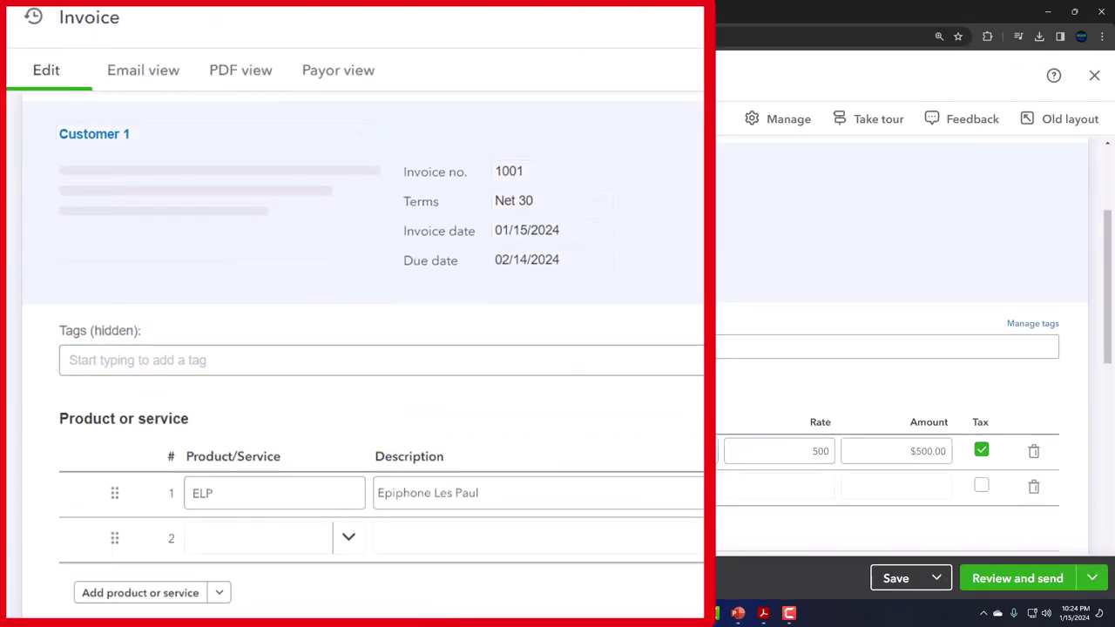
scroll(528, 486, up, 3)
click(359, 364)
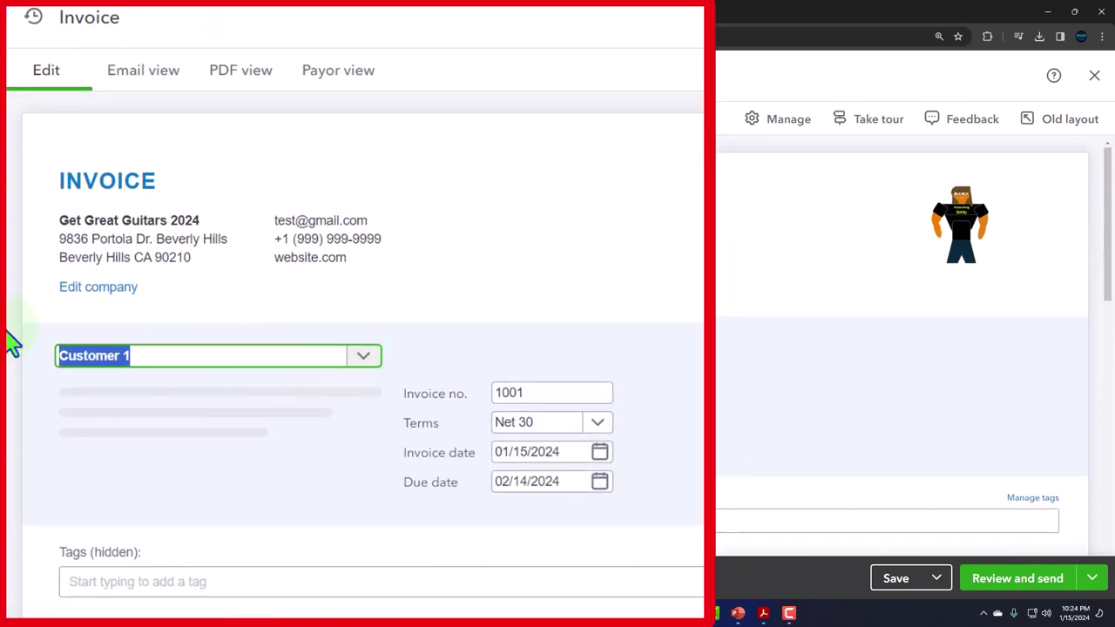
text(cust)
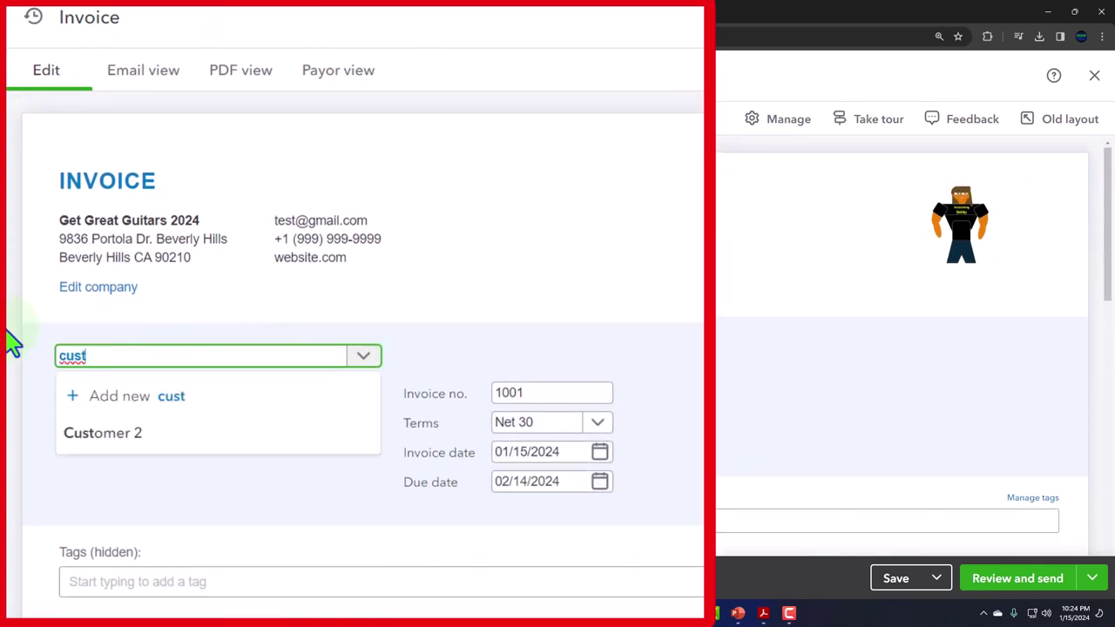
key(Down)
key(Return)
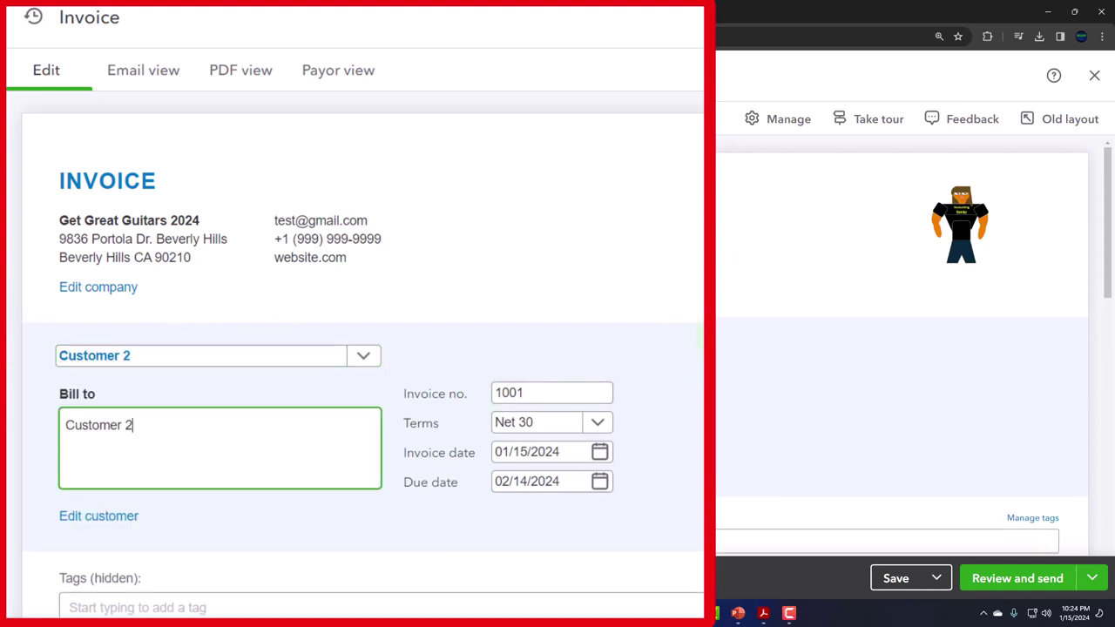
scroll(348, 348, down, 3)
scroll(348, 348, down, 2)
key(Tab)
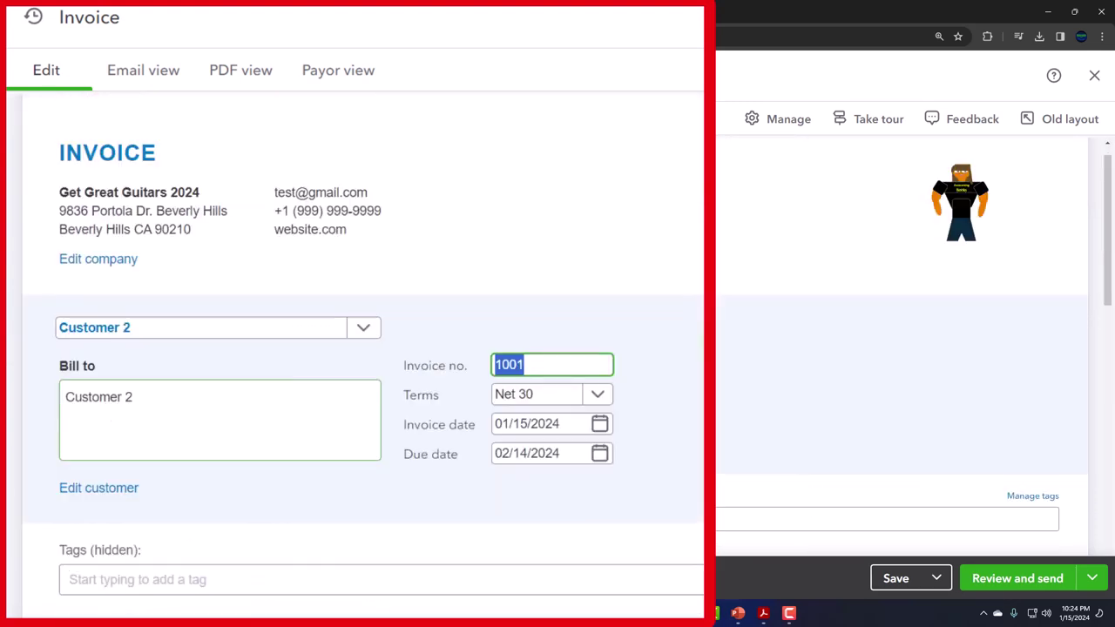
scroll(348, 349, down, 4)
scroll(349, 349, up, 4)
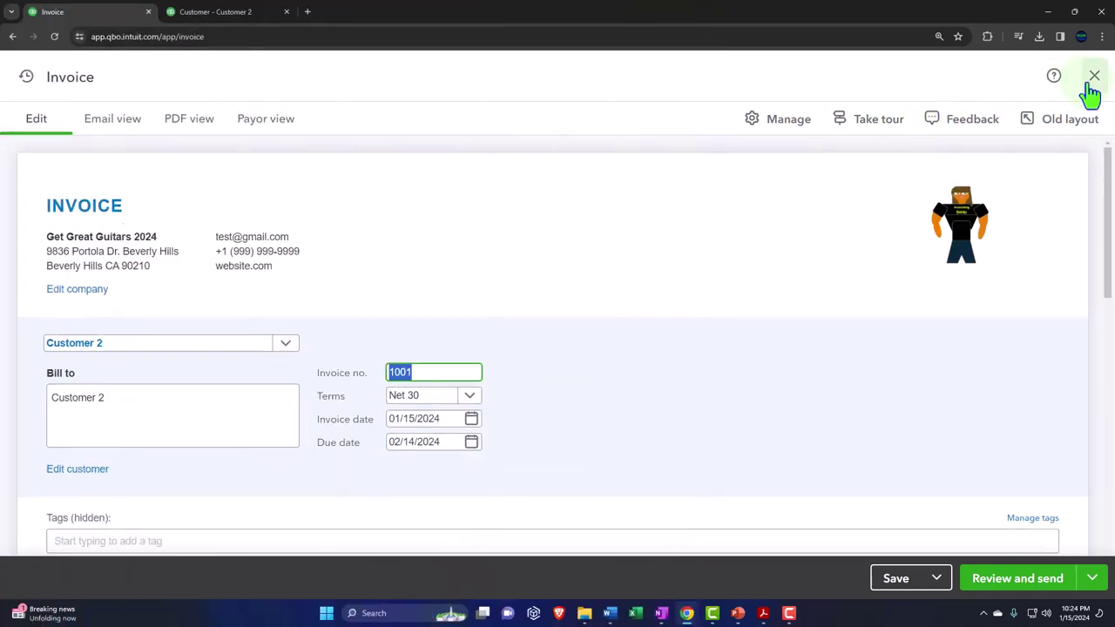
Leave the invoice without saving and start a new sales receipt for Customer 2
click(1094, 76)
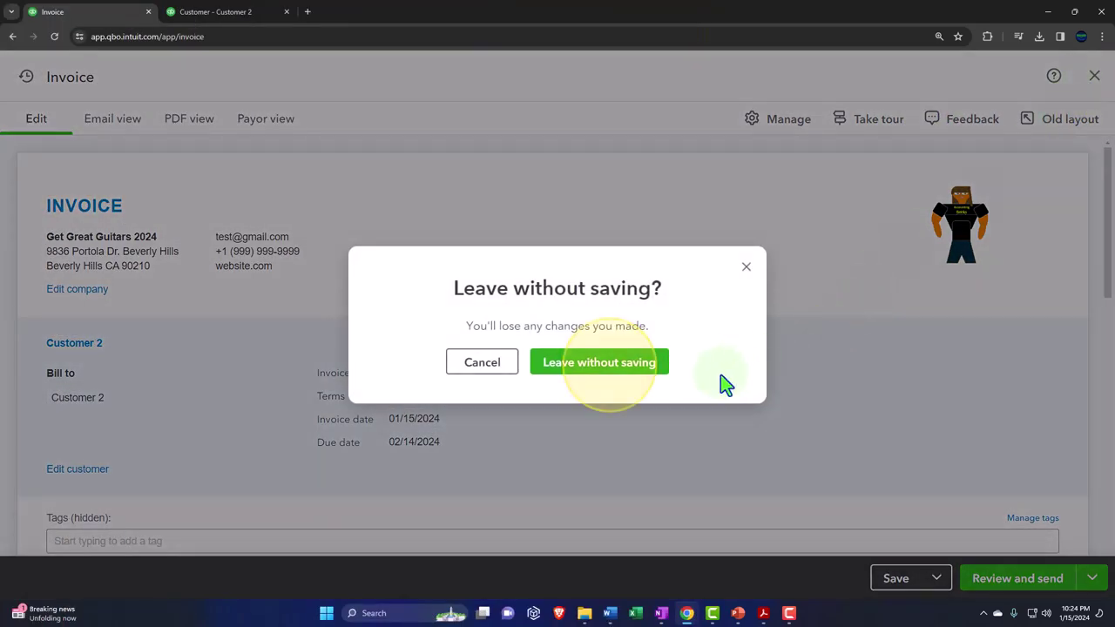
click(609, 365)
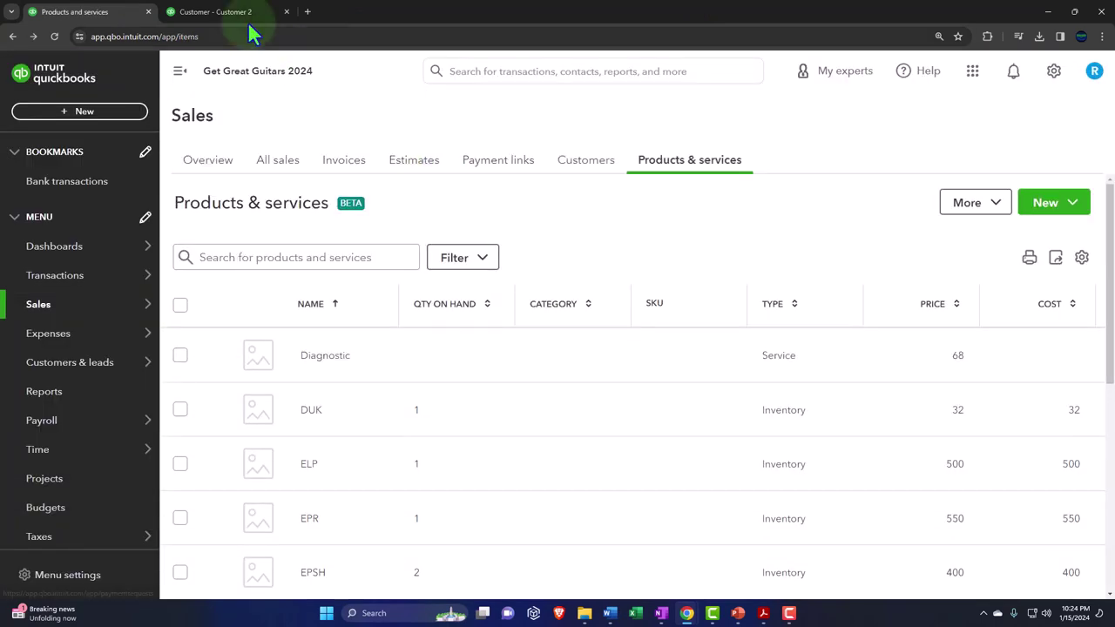
click(209, 11)
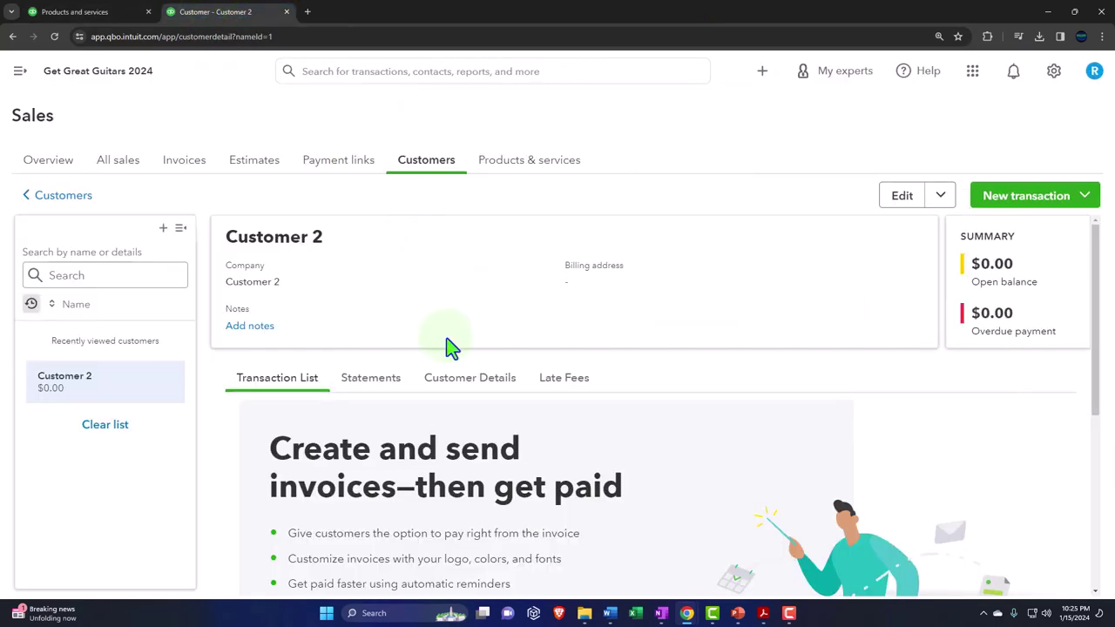
click(69, 11)
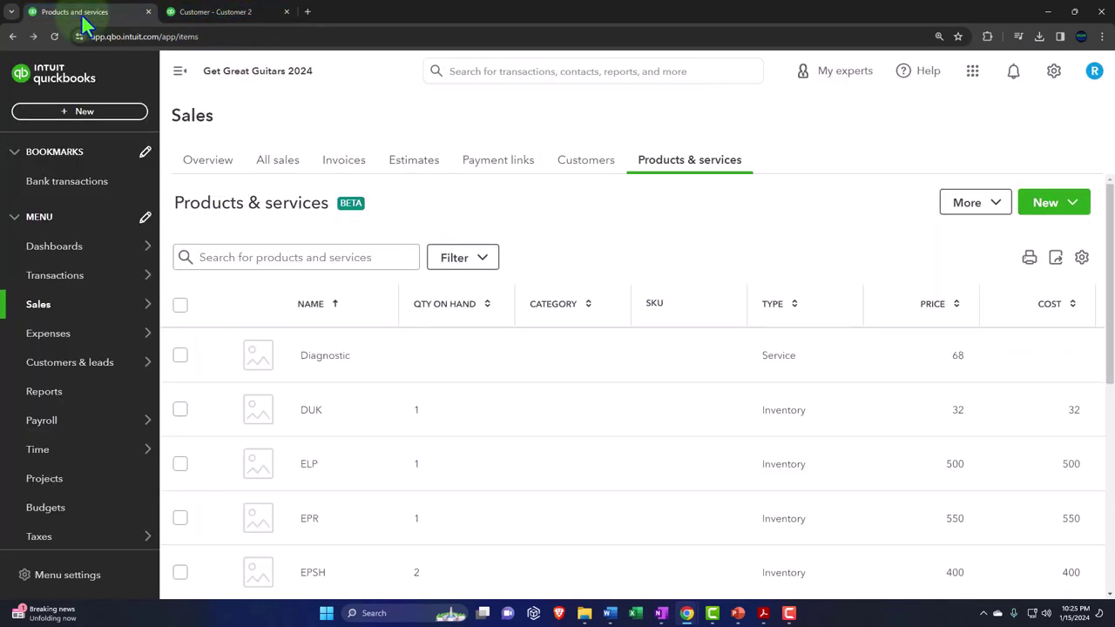
click(96, 113)
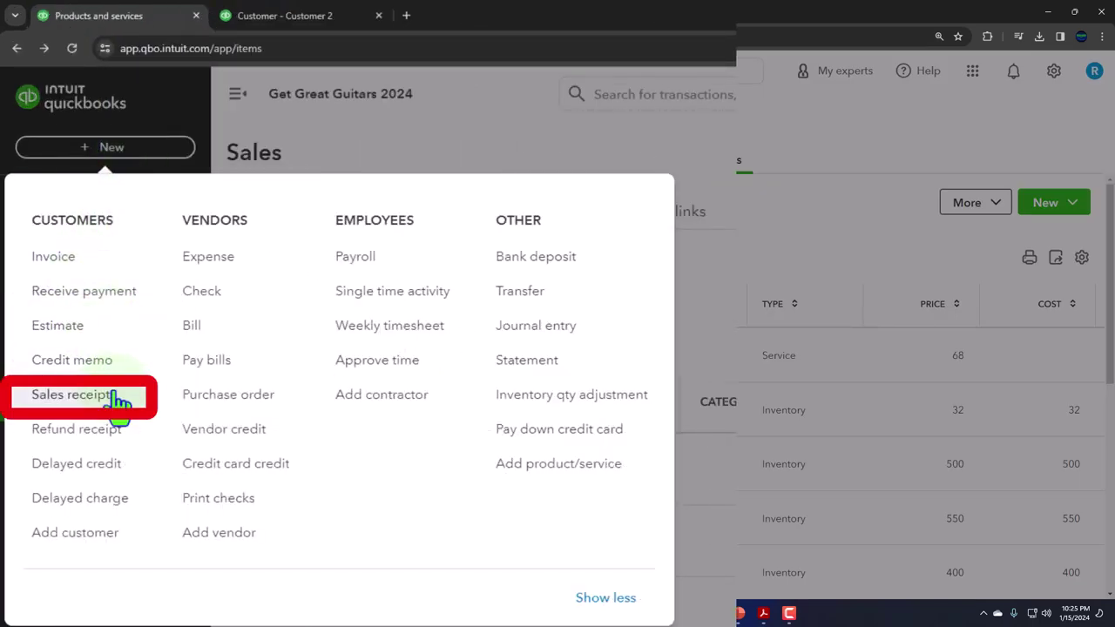
click(117, 401)
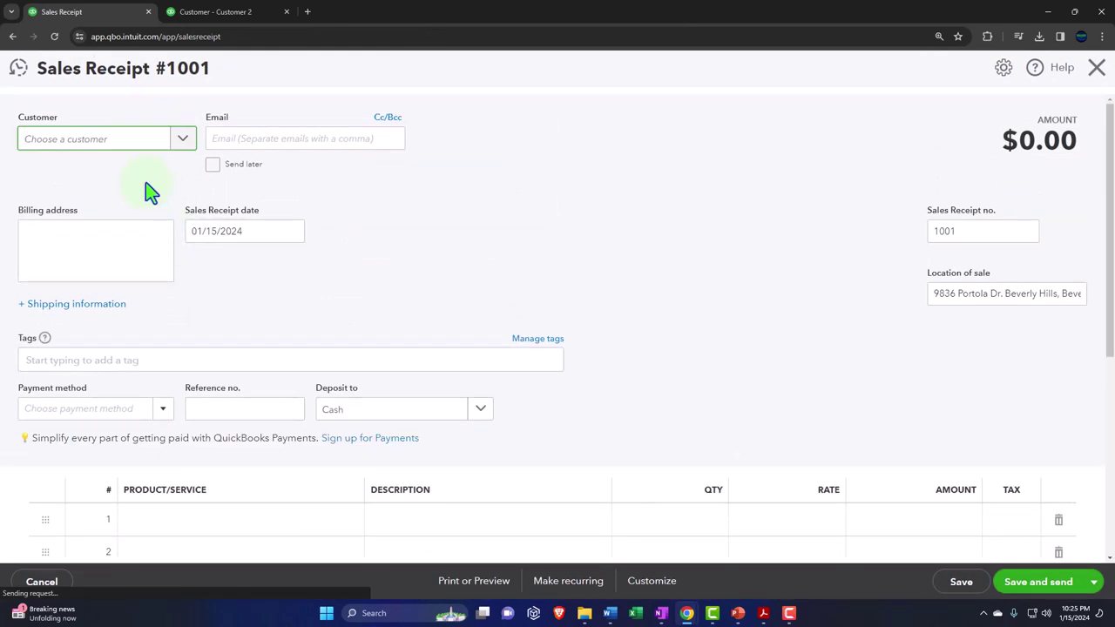
text(cust)
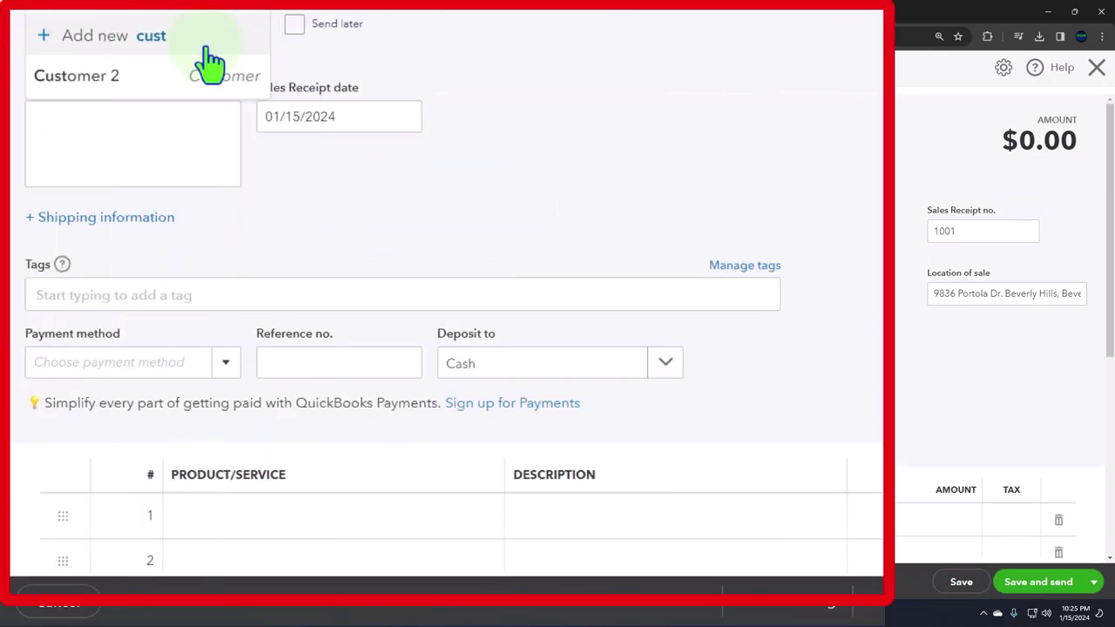
click(111, 199)
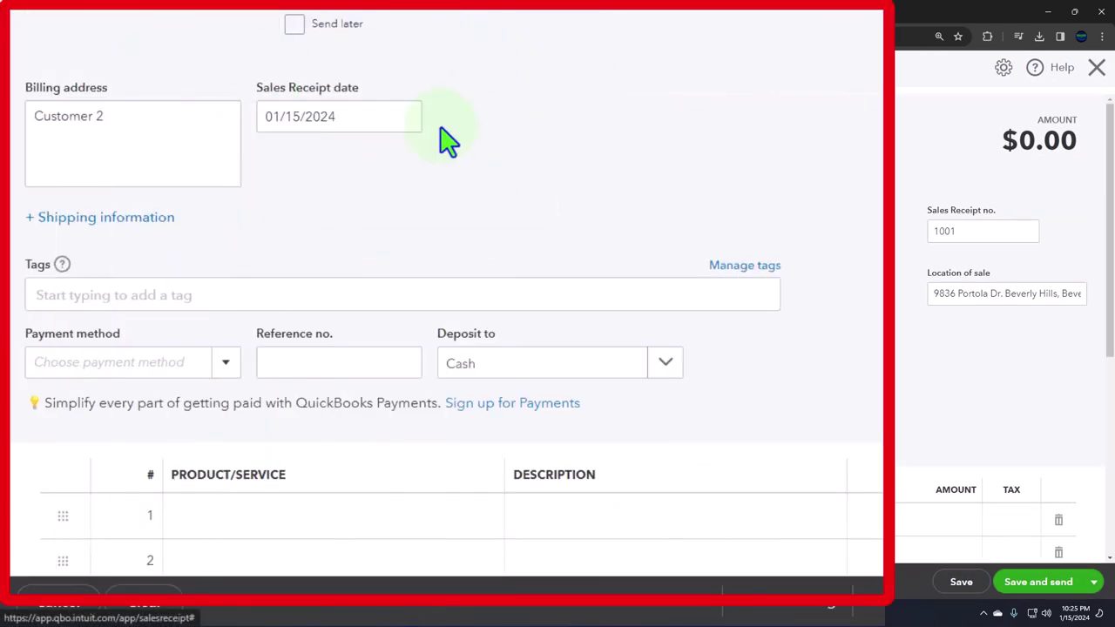
Add the ELP product as the sales receipt's first line and examine its tax setting and totals
scroll(453, 192, down, 2)
scroll(366, 262, down, 2)
click(270, 288)
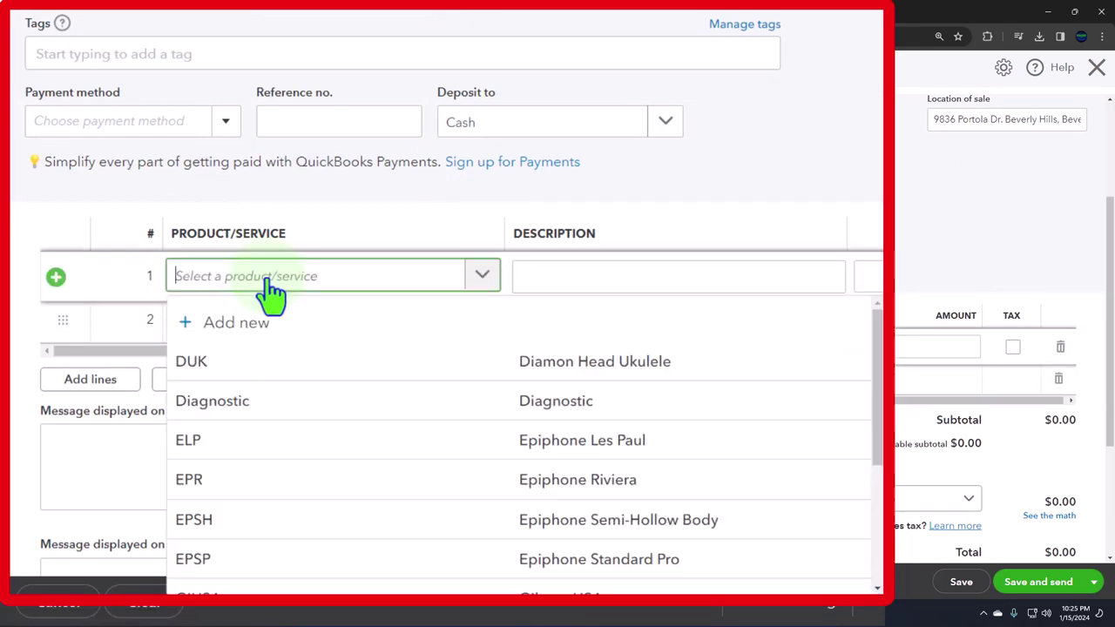
click(310, 446)
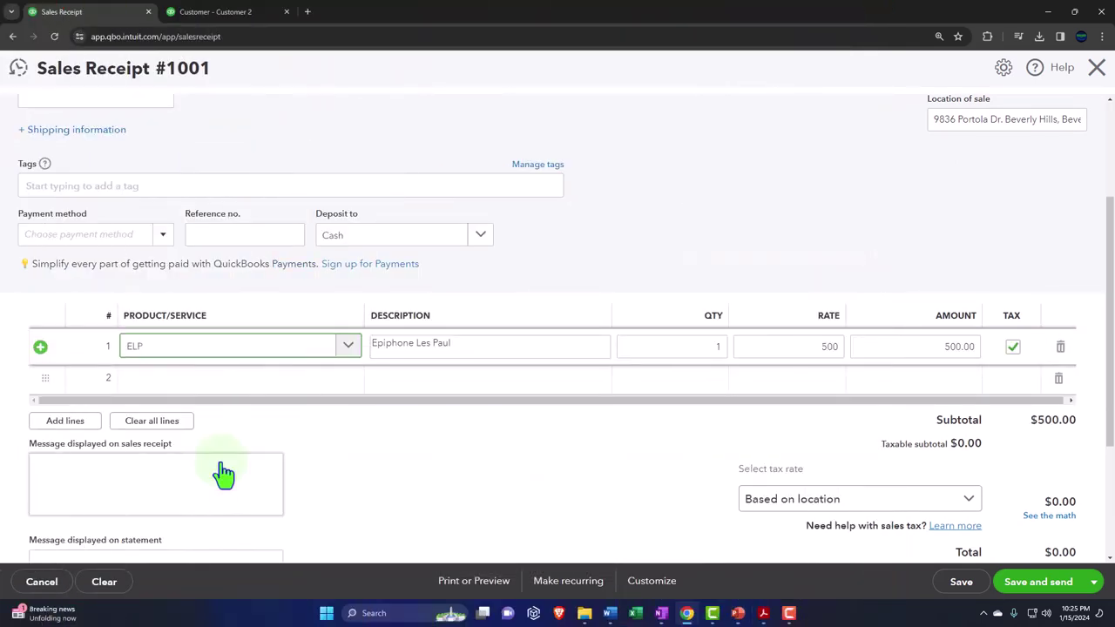
scroll(610, 406, down, 1)
click(958, 291)
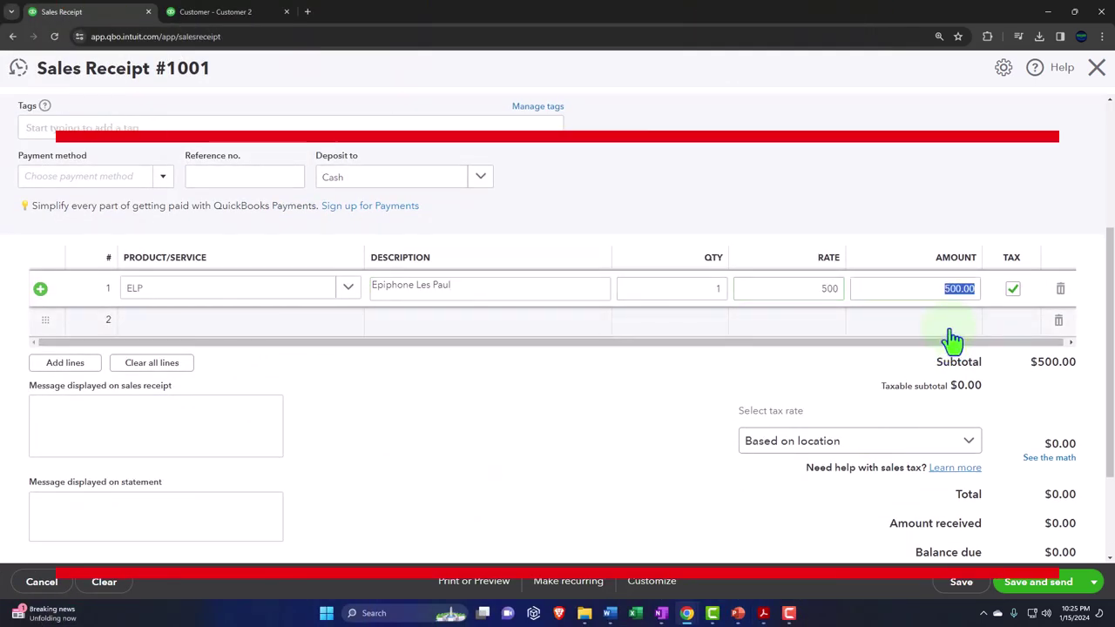
click(953, 331)
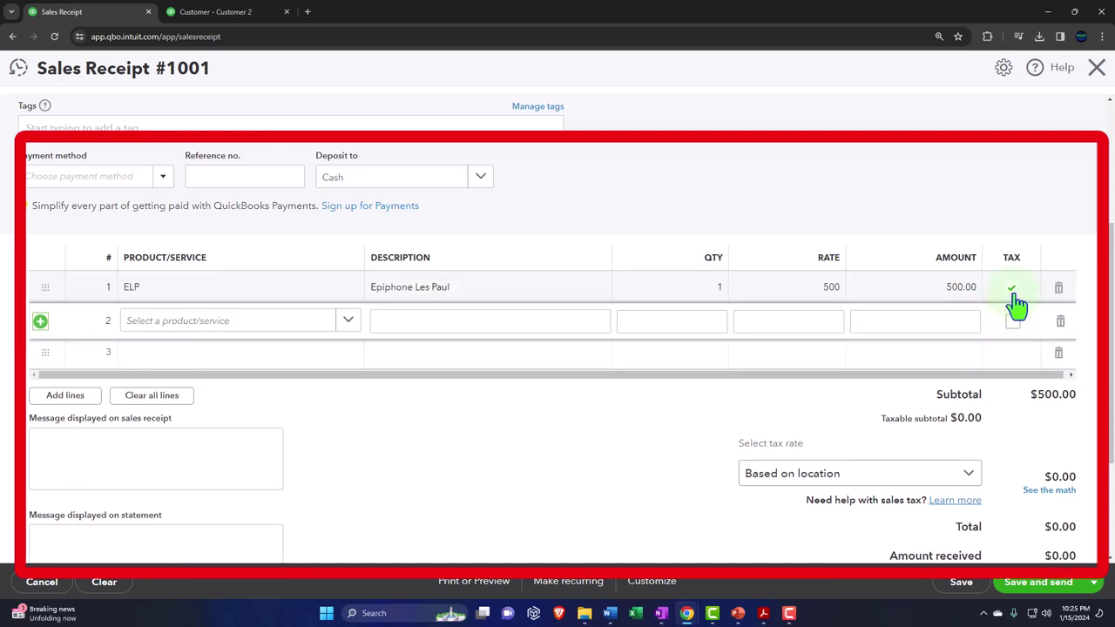
scroll(1002, 349, down, 1)
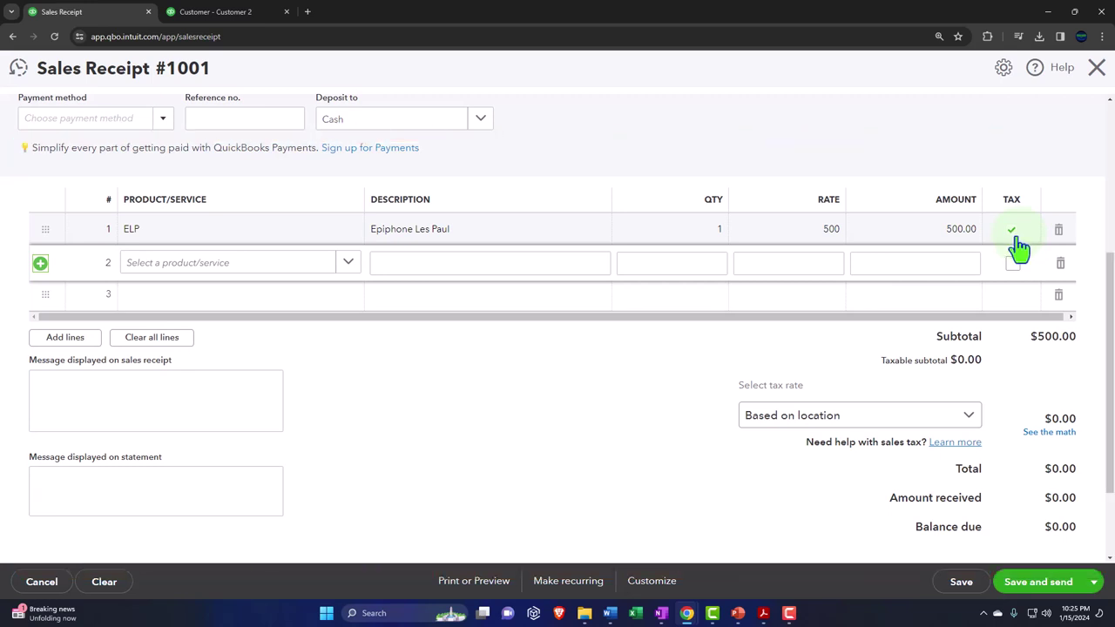
Switch to the Customer 2 tab, open the customer for editing and clear the tax-exempt setting
click(215, 12)
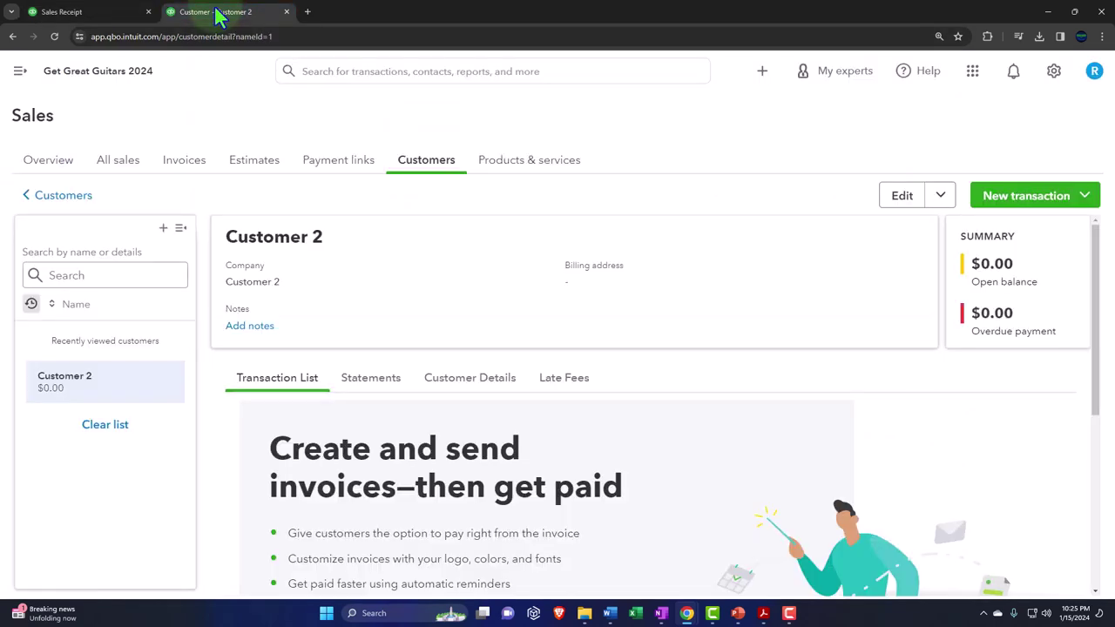
click(896, 198)
scroll(746, 378, down, 10)
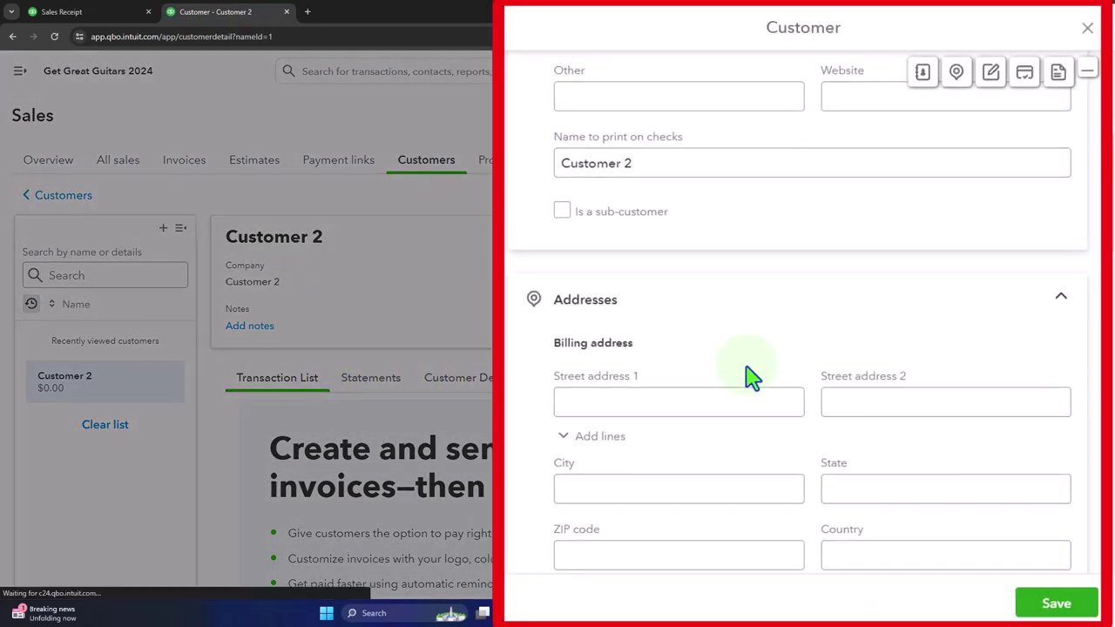
click(753, 376)
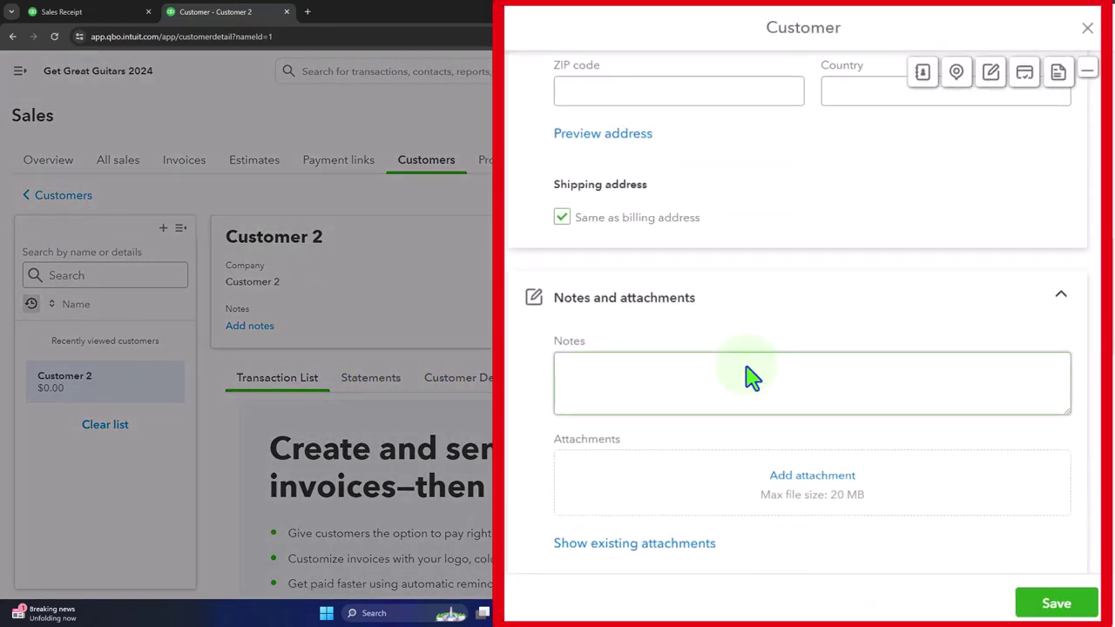
scroll(750, 375, down, 8)
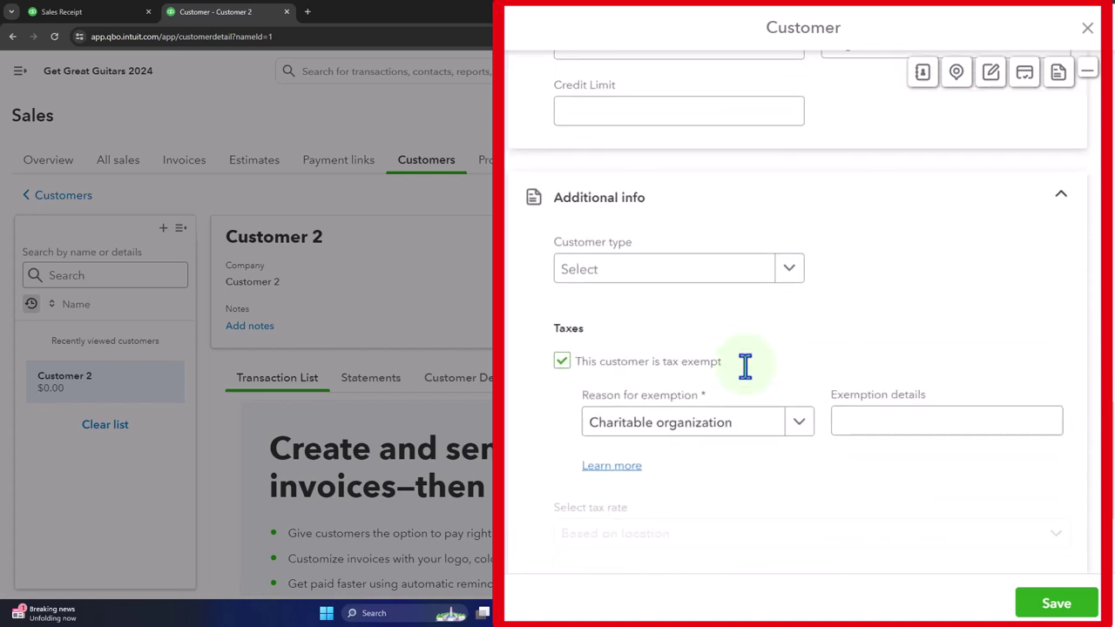
scroll(745, 366, down, 2)
click(562, 228)
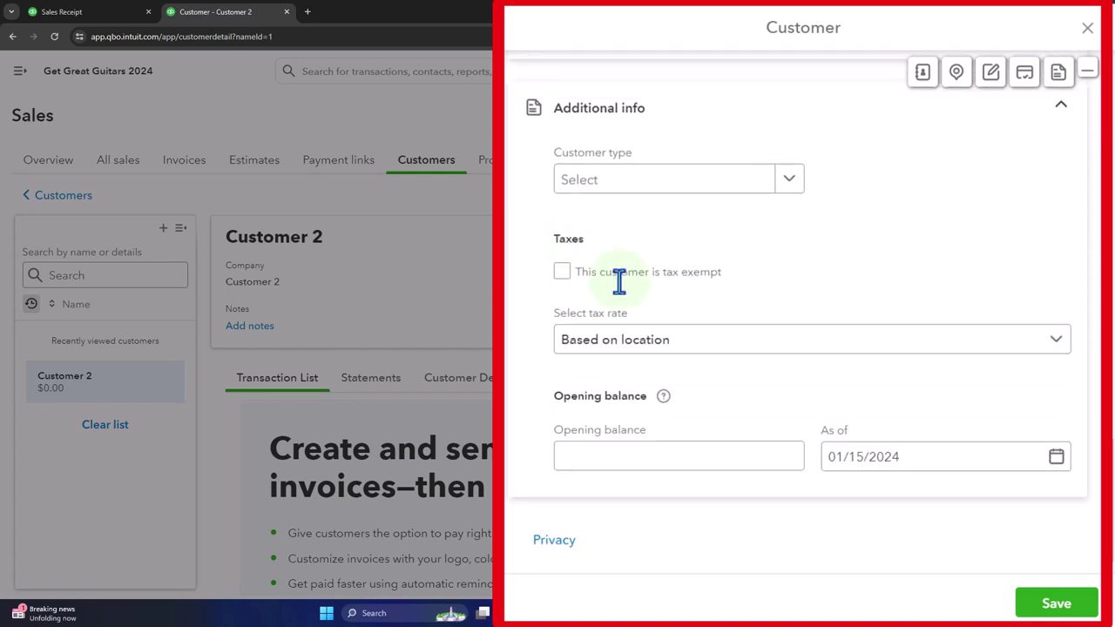
Review the available tax rates, keep Based on location and save the customer instead of leaving without saving
click(633, 315)
click(1054, 349)
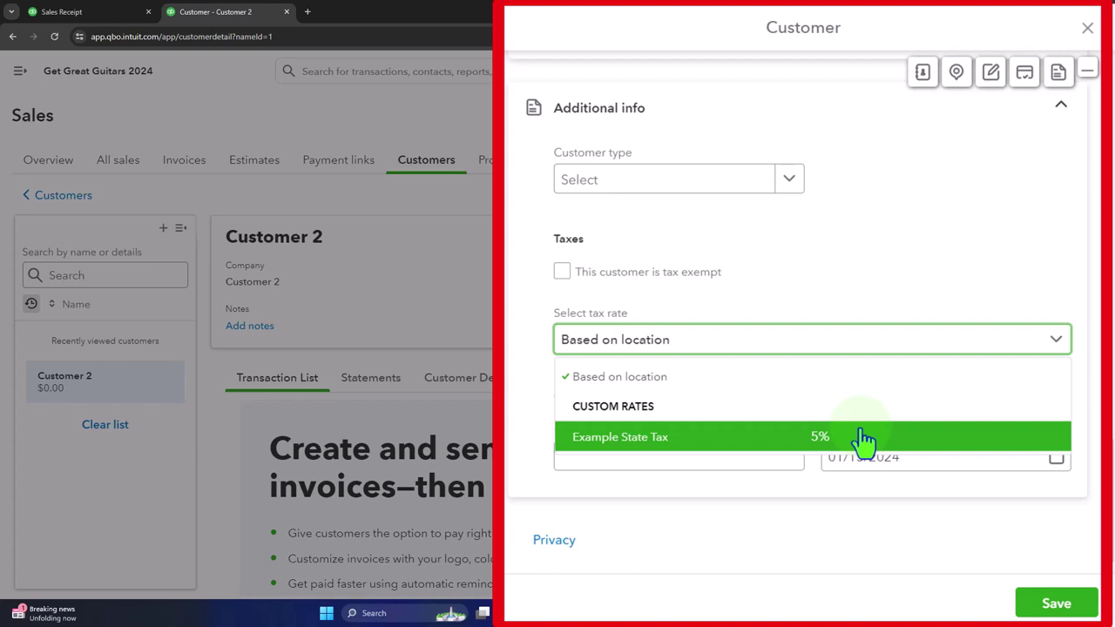
click(891, 286)
click(1091, 72)
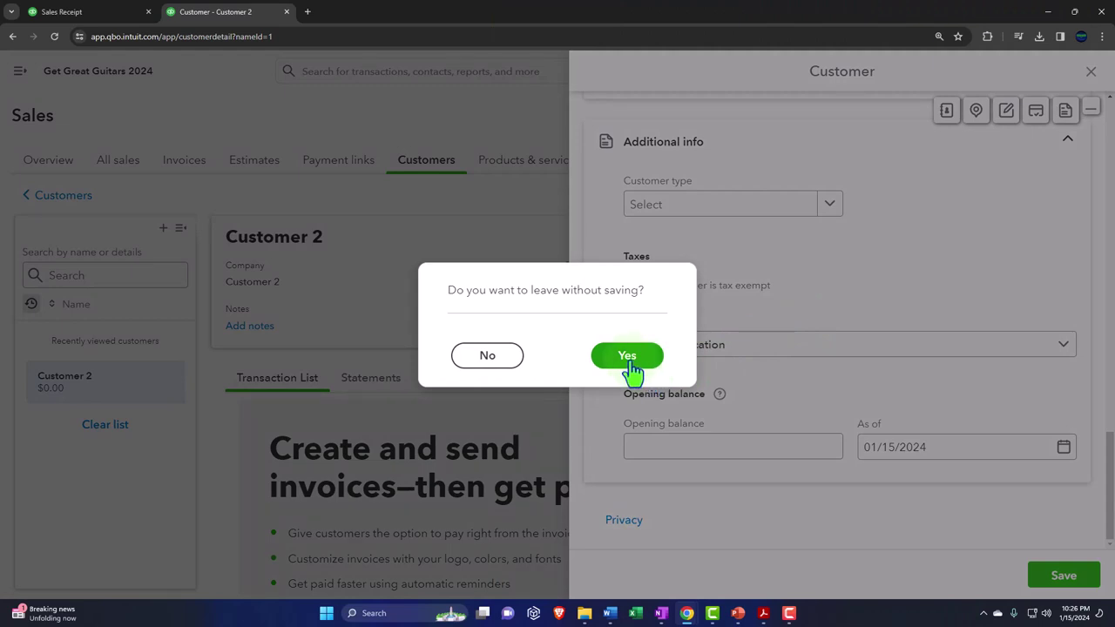
click(487, 355)
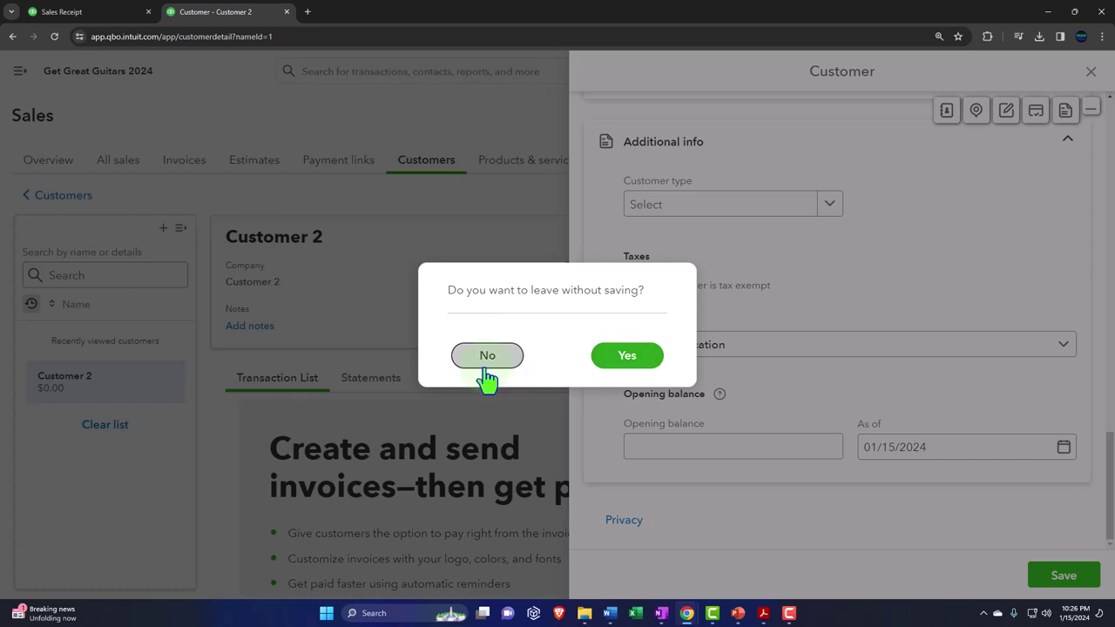
click(1063, 579)
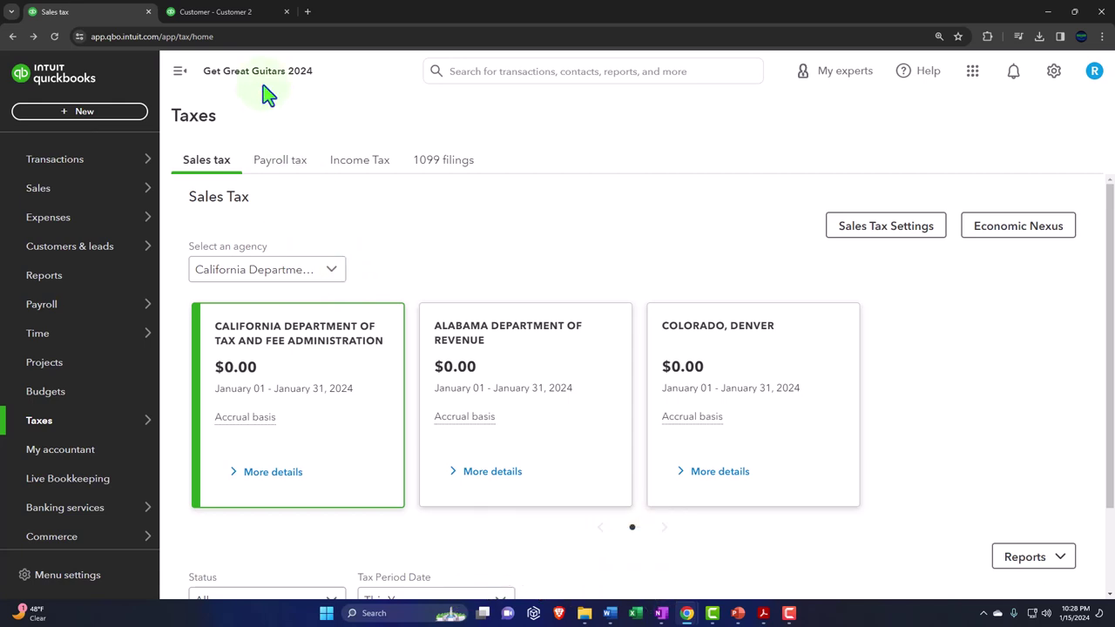
In the Customer 2 tab, go to the reports list and open the Trial Balance report
click(223, 18)
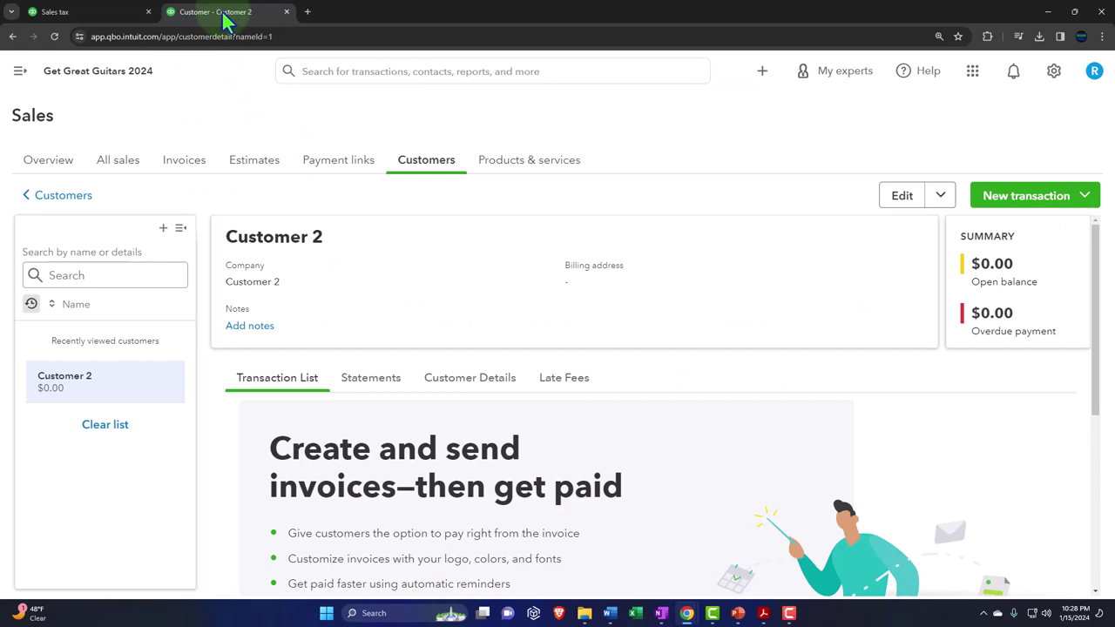
click(19, 71)
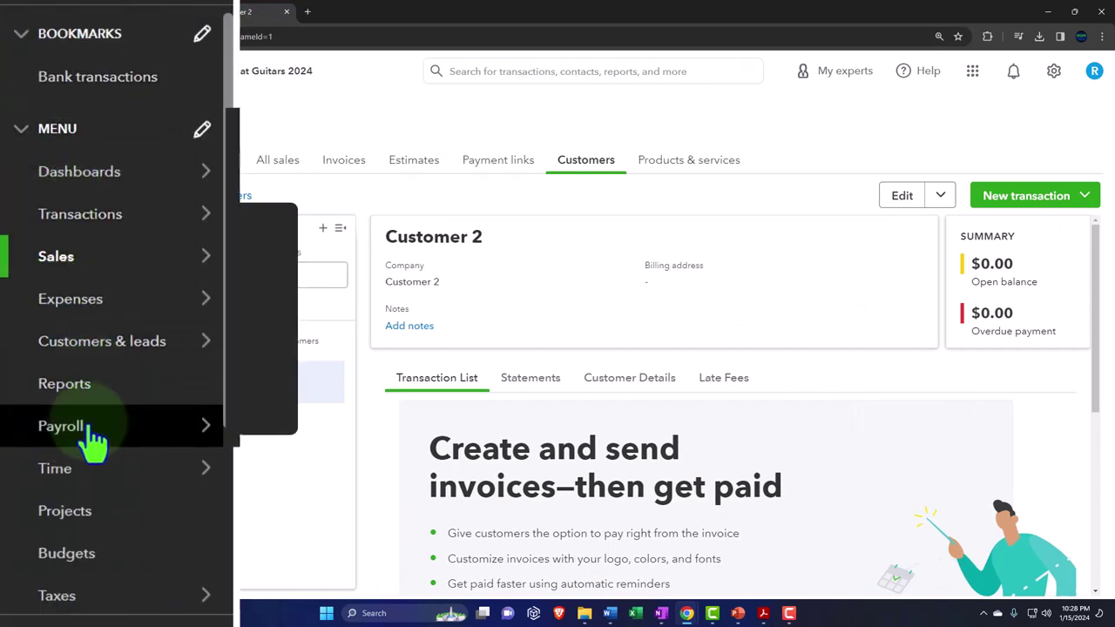
mouse_move(102, 353)
scroll(104, 362, down, 3)
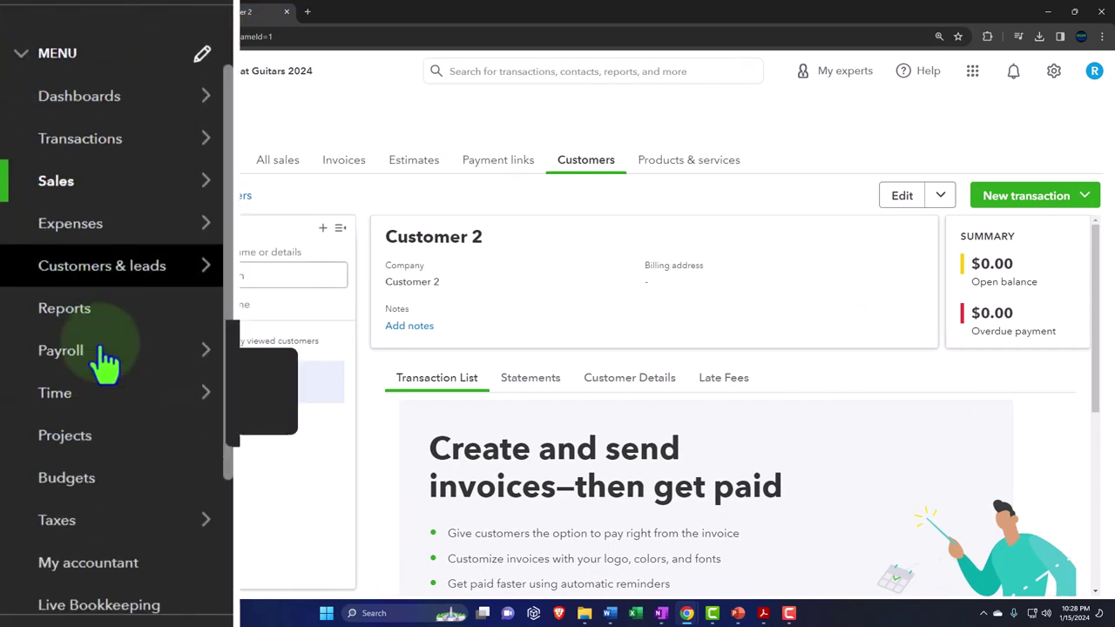
click(74, 229)
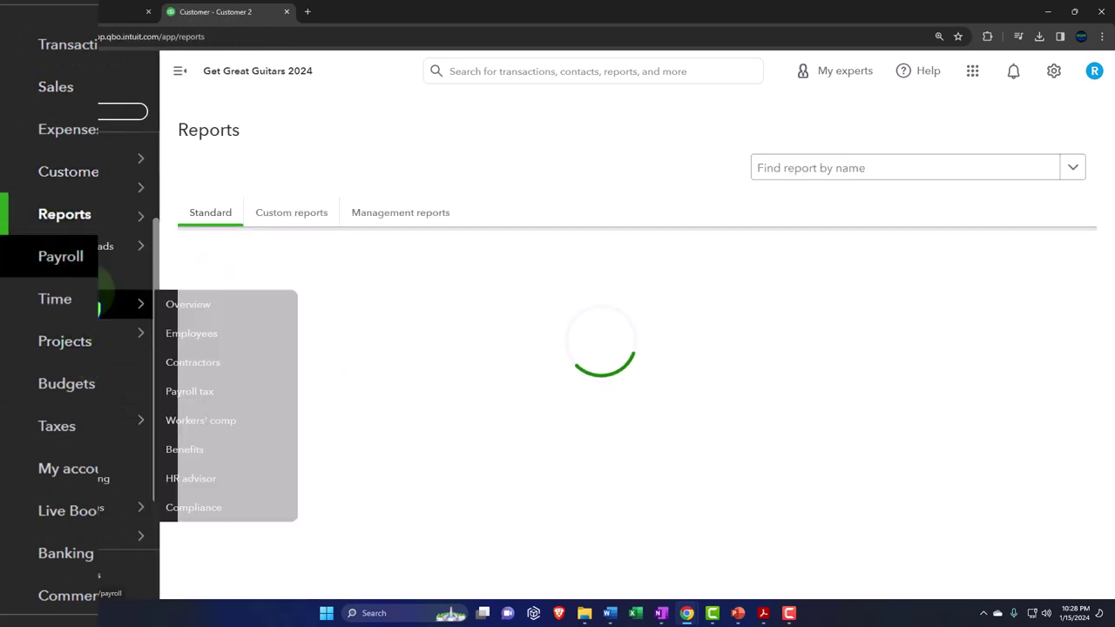
click(721, 140)
text(trial)
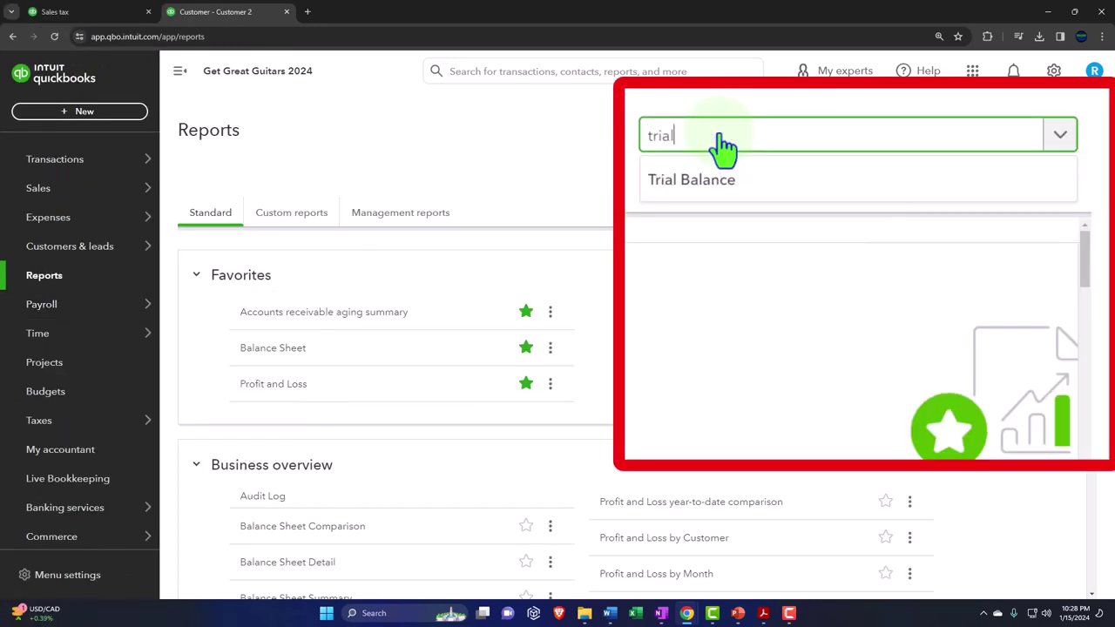
key(Down)
key(Return)
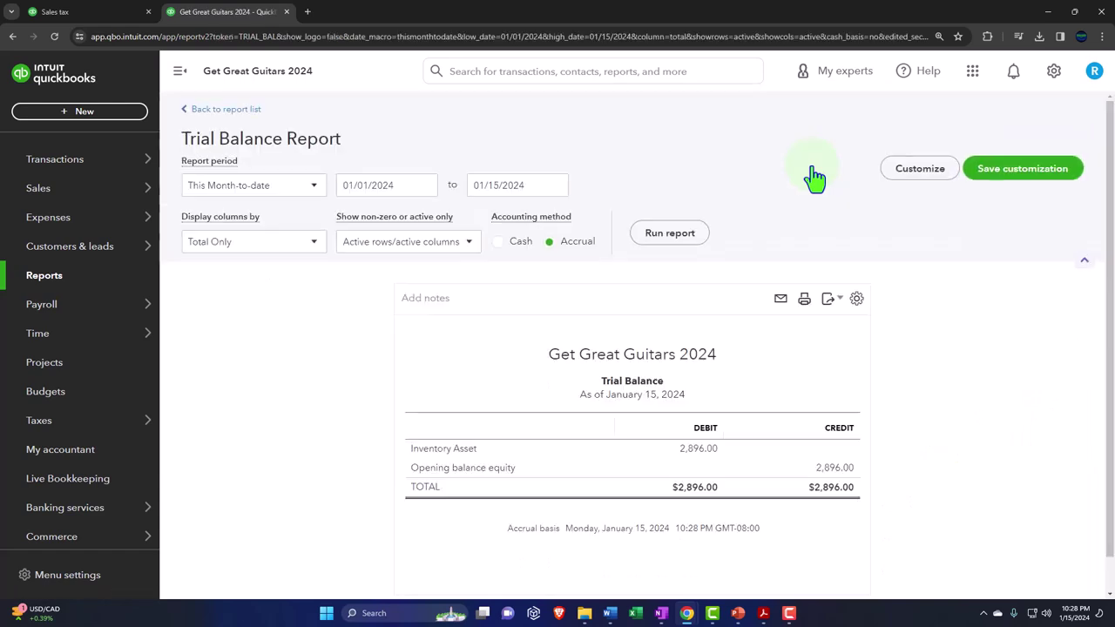
Run the Trial Balance for 01/01/2024 to 12/31/2024, collapse the navigation menu and enlarge the page view
click(398, 184)
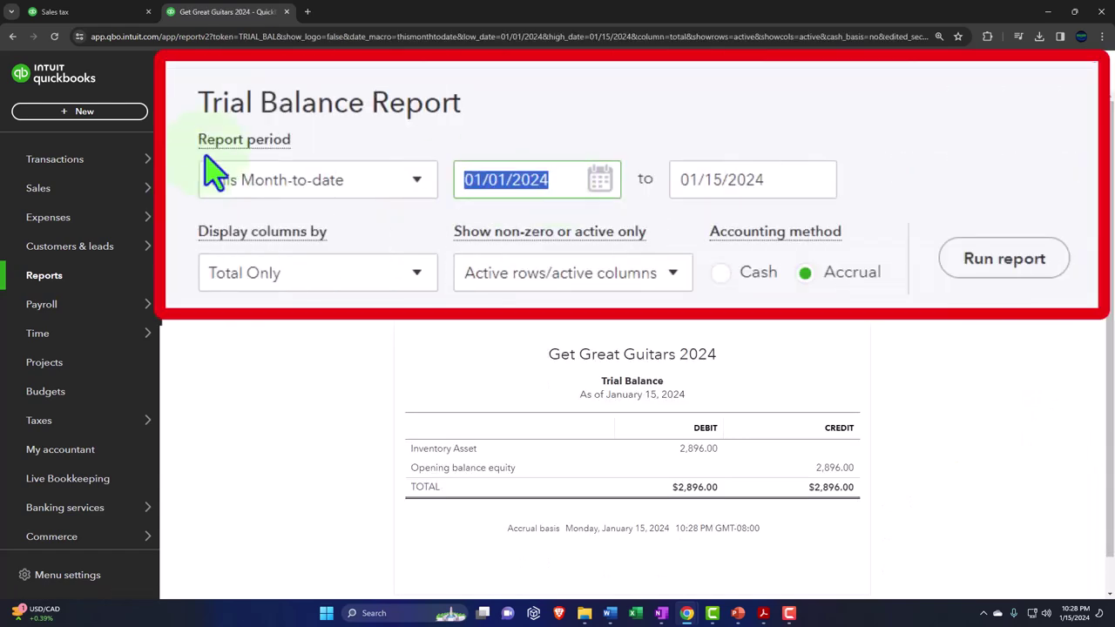
text(01/01)
key(Tab)
text(123123)
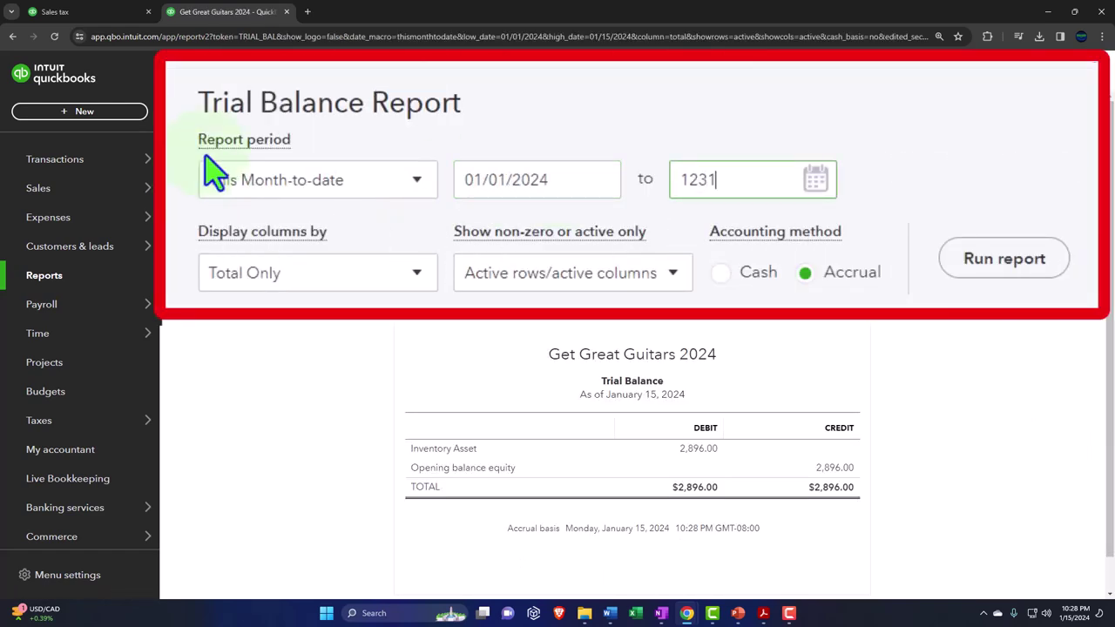
key(Tab)
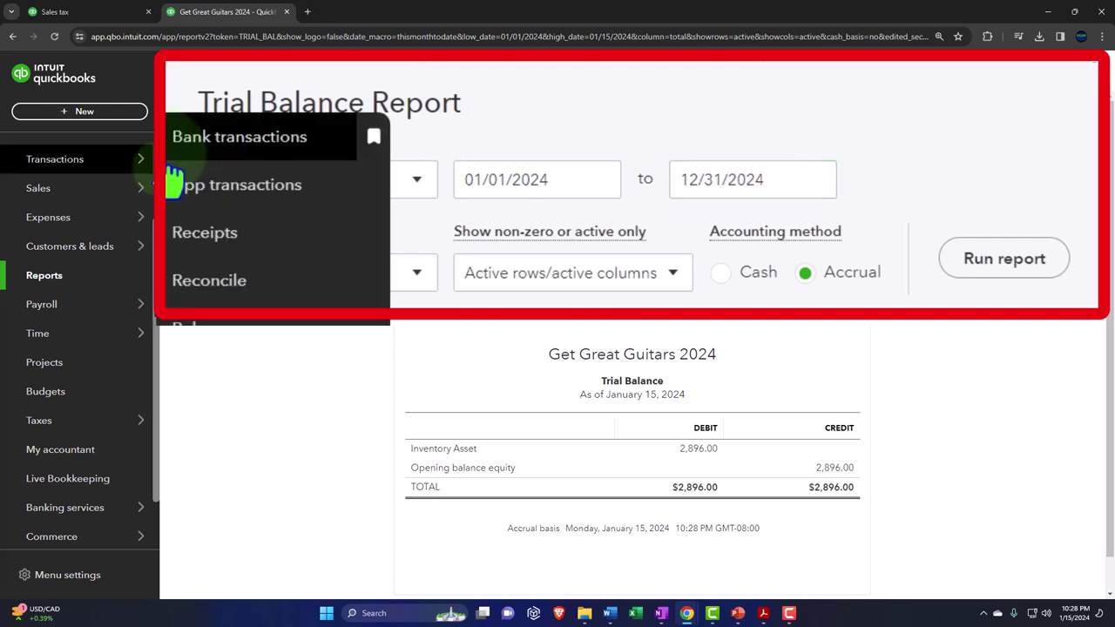
click(967, 263)
click(180, 71)
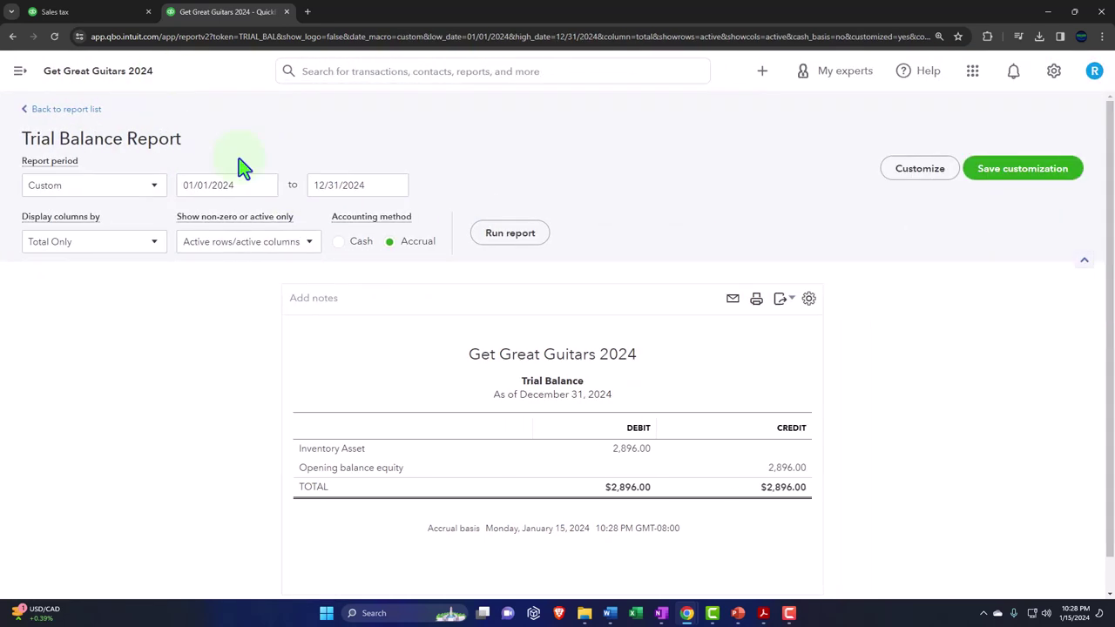
scroll(644, 474, down, 1)
key(ctrl+plus)
key(ctrl+plus)
key(ctrl+plus)
key(ctrl+plus)
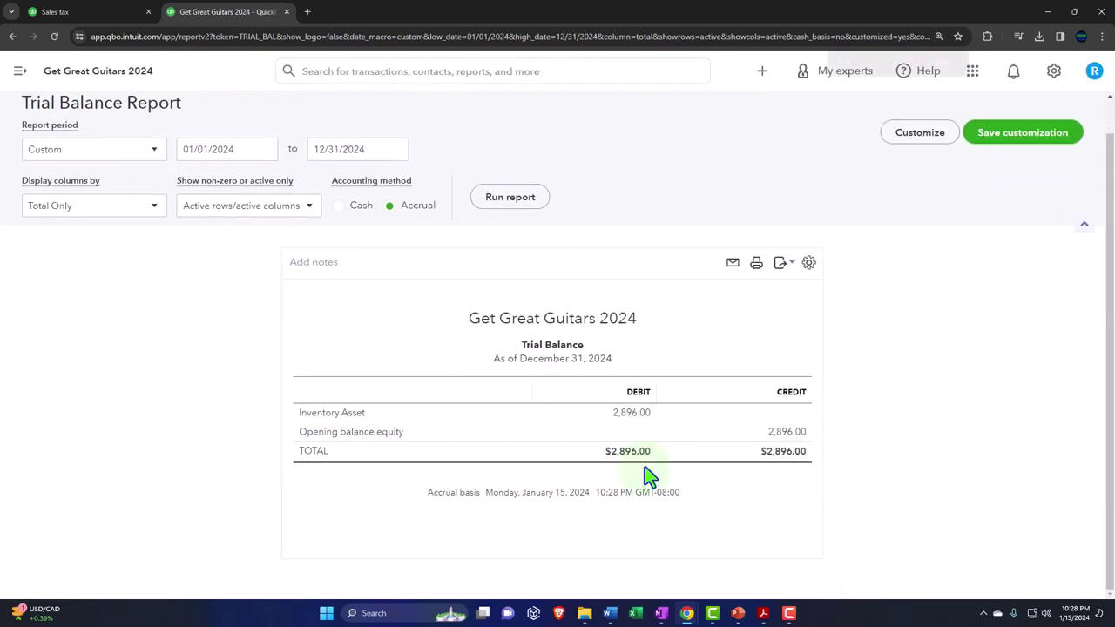